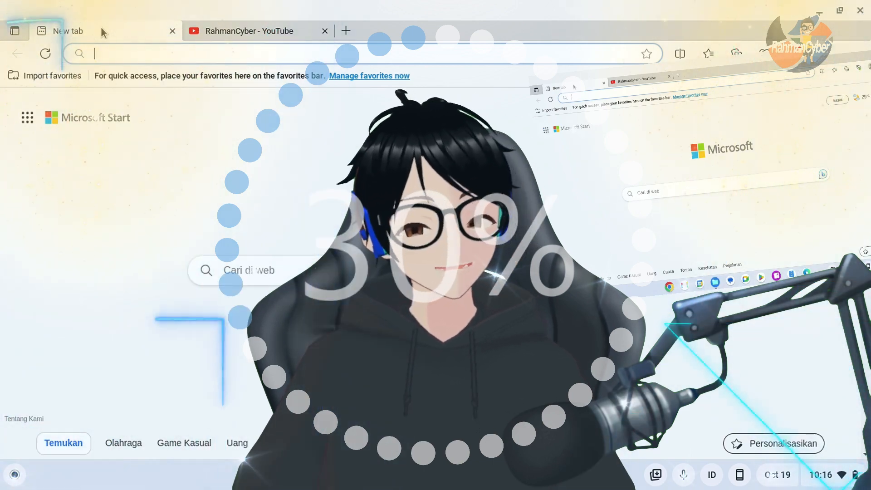
Search the RahmanCyber YouTube channel for "photopea" and look through the matching videos and playlists
{"action": "left_click", "coordinate": [248, 40]}
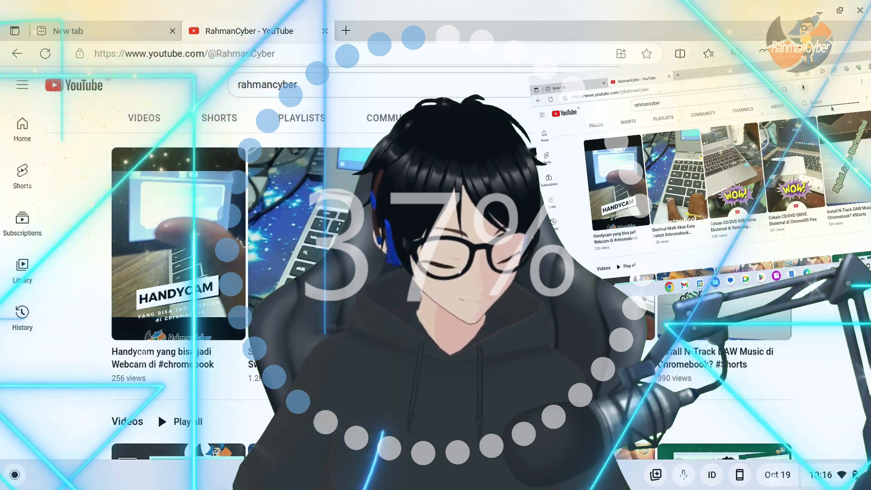
{"action": "type", "text": "photopea"}
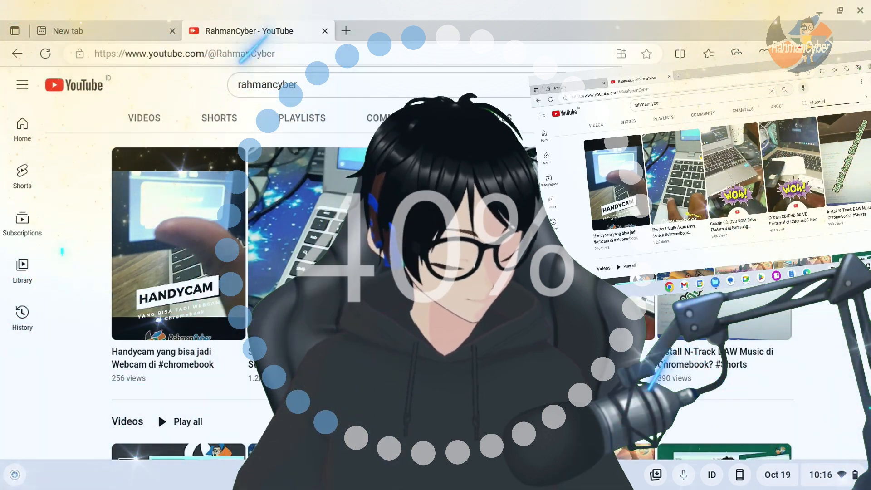
{"action": "key", "text": "Return"}
{"action": "scroll", "coordinate": [363, 254], "scroll_direction": "down", "scroll_amount": 3}
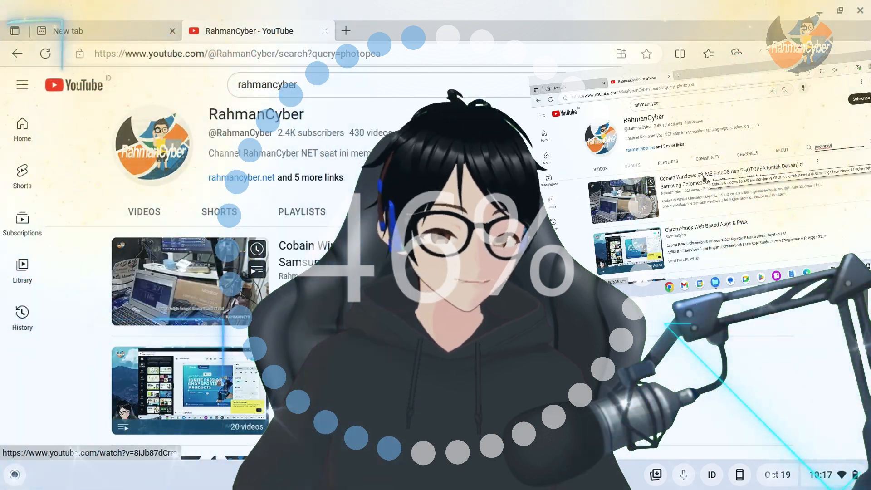
{"action": "scroll", "coordinate": [170, 278], "scroll_direction": "down", "scroll_amount": 4}
{"action": "scroll", "coordinate": [170, 277], "scroll_direction": "up", "scroll_amount": 2}
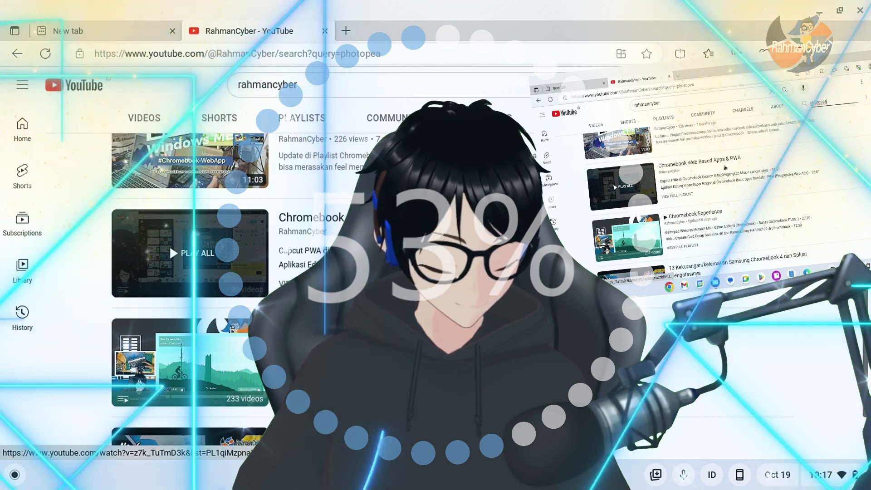
{"action": "scroll", "coordinate": [253, 288], "scroll_direction": "down", "scroll_amount": 2}
{"action": "scroll", "coordinate": [253, 287], "scroll_direction": "up", "scroll_amount": 5}
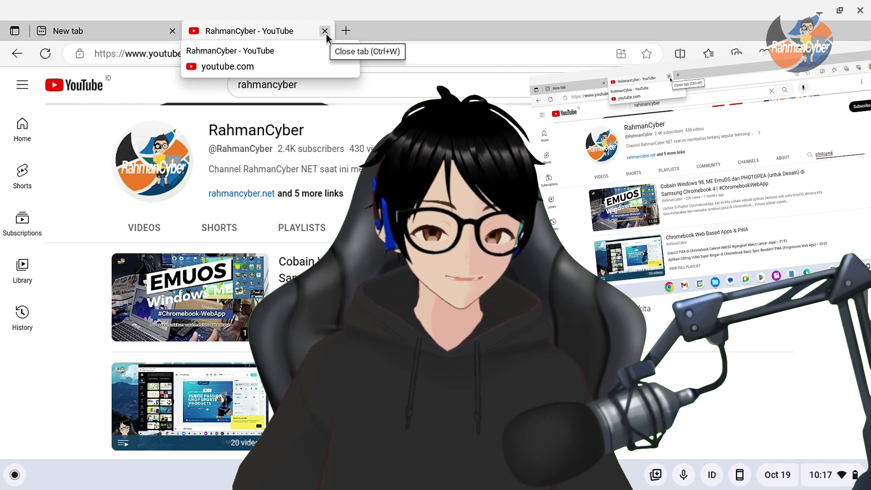
View the Linux apps folder in the Chromebook launcher and return to the browser
{"action": "left_click", "coordinate": [326, 34]}
{"action": "left_click", "coordinate": [59, 198]}
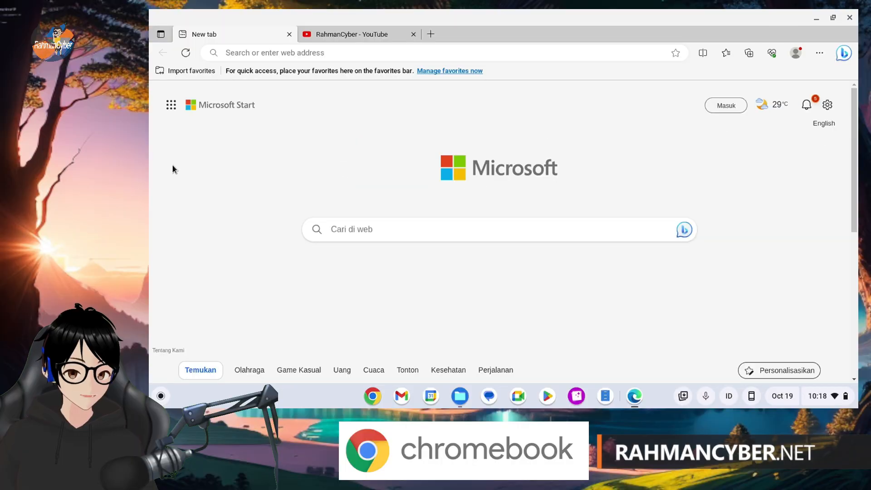
{"action": "left_click", "coordinate": [161, 396]}
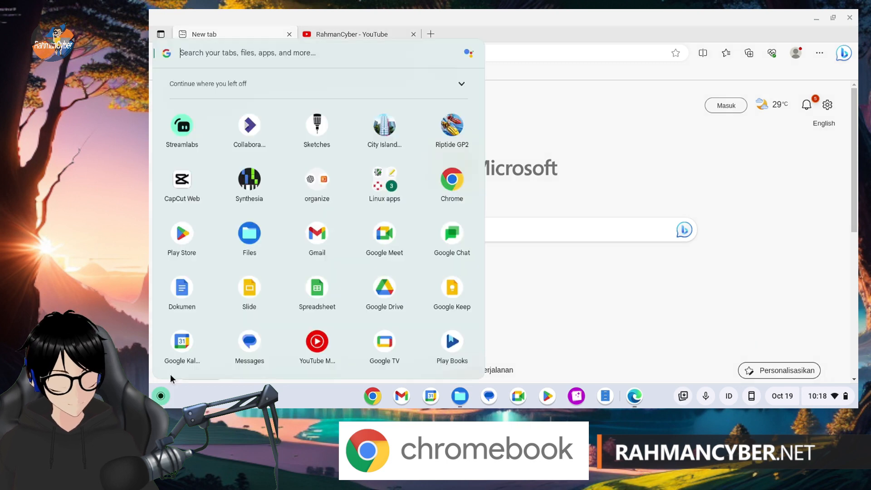
{"action": "left_click", "coordinate": [383, 146]}
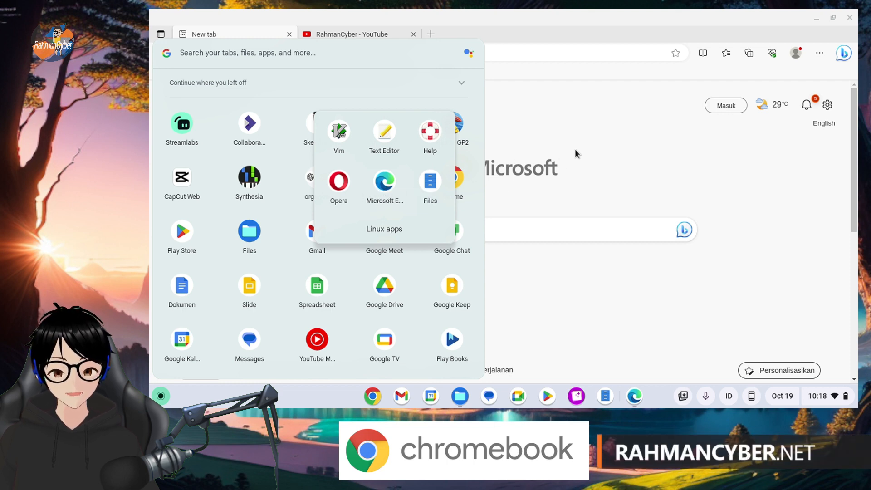
{"action": "left_click", "coordinate": [366, 34]}
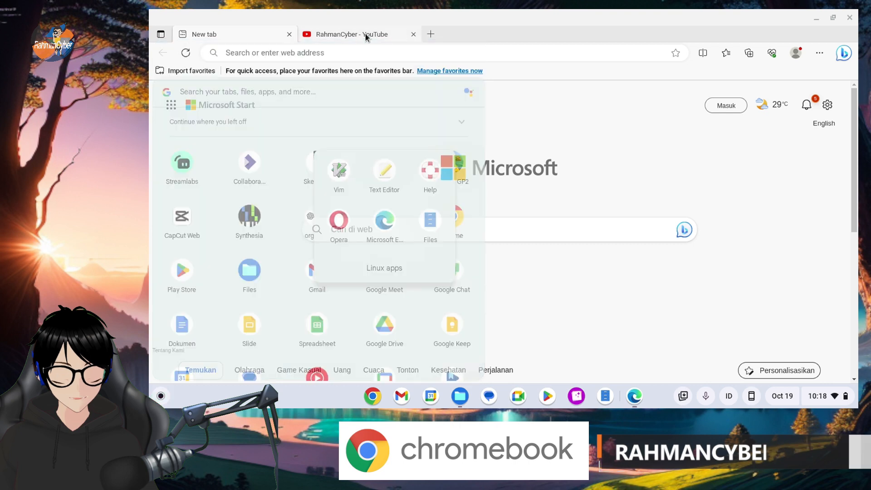
Search the RahmanCyber YouTube channel for "microsoft edge" and look through the listed videos
{"action": "left_click", "coordinate": [366, 33]}
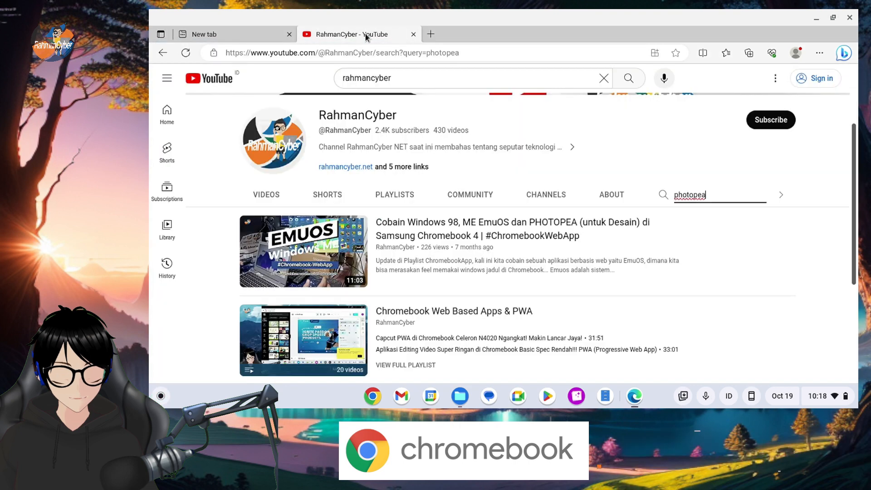
{"action": "double_click", "coordinate": [713, 191]}
{"action": "type", "text": "microsoft edge"}
{"action": "key", "text": "Return"}
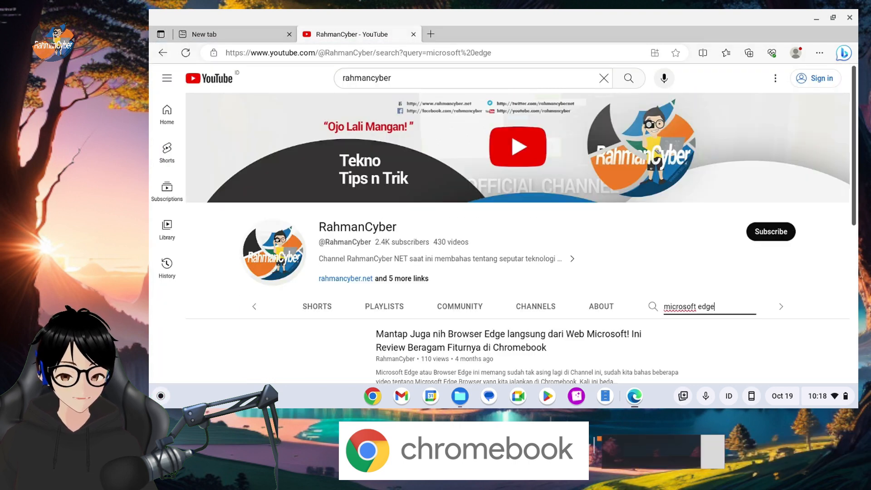
{"action": "scroll", "coordinate": [538, 298], "scroll_direction": "down", "scroll_amount": 3}
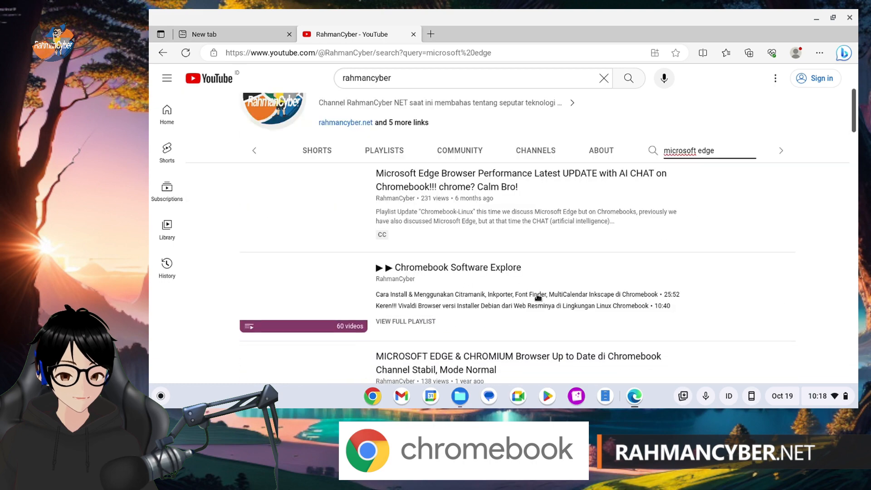
{"action": "scroll", "coordinate": [538, 297], "scroll_direction": "up", "scroll_amount": 4}
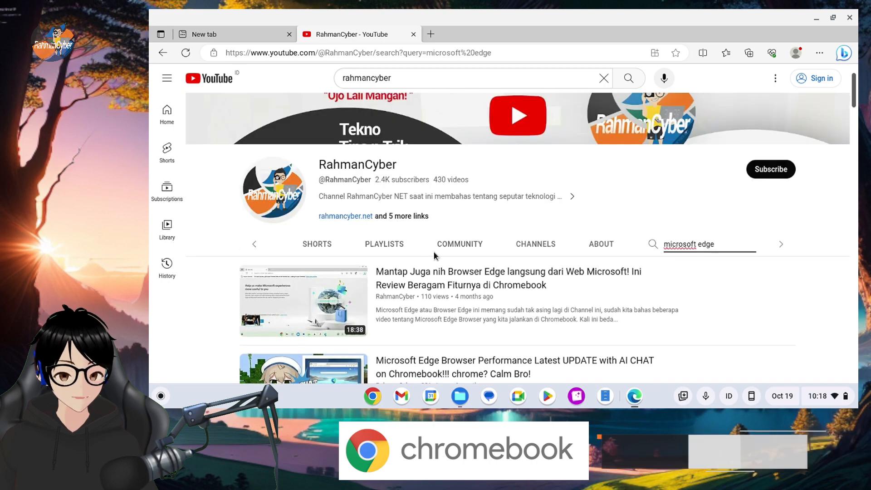
{"action": "scroll", "coordinate": [434, 255], "scroll_direction": "down", "scroll_amount": 2}
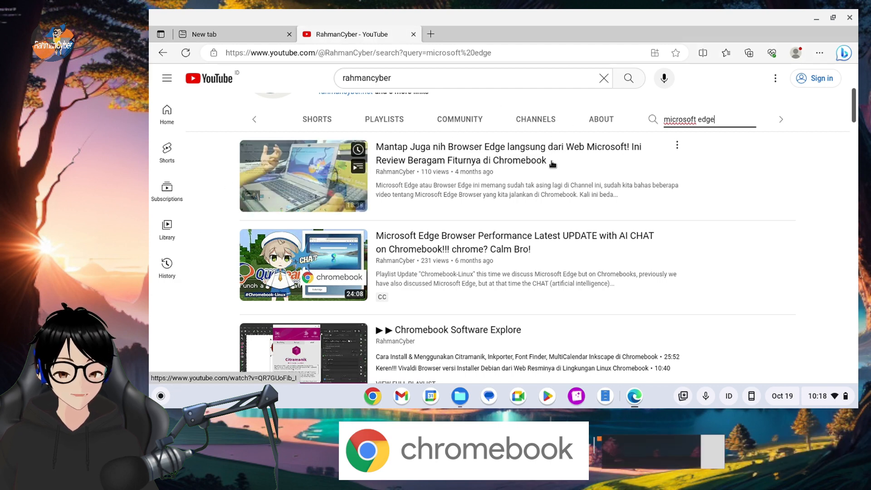
{"action": "left_click", "coordinate": [253, 36]}
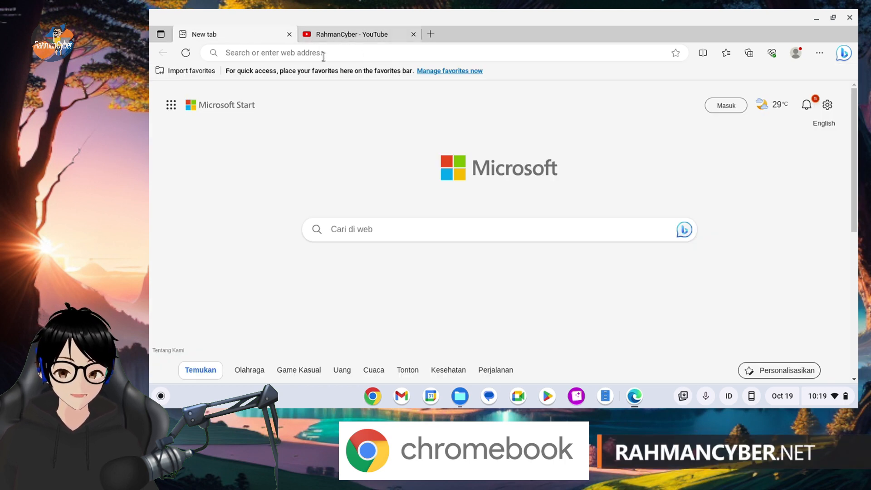
{"action": "left_click", "coordinate": [414, 34]}
{"action": "left_click", "coordinate": [391, 46]}
{"action": "type", "text": "htp"}
{"action": "key", "text": "BackSpace"}
{"action": "type", "text": "tps:"}
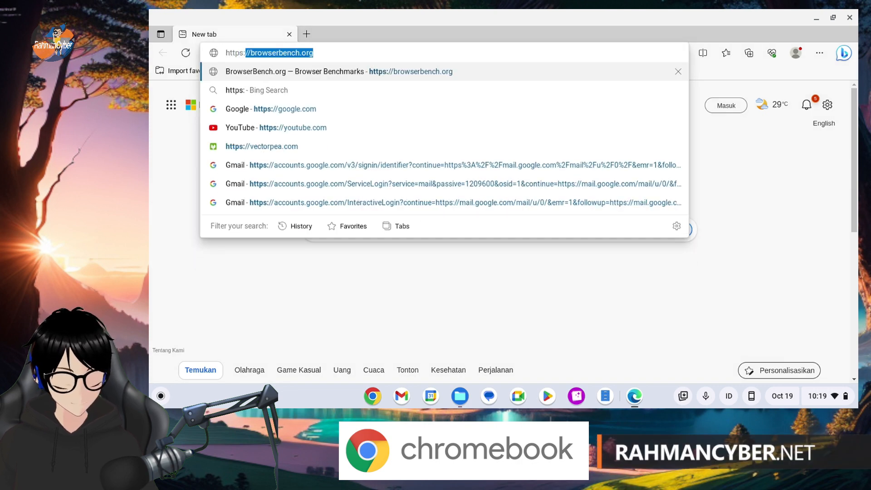
{"action": "type", "text": "//"}
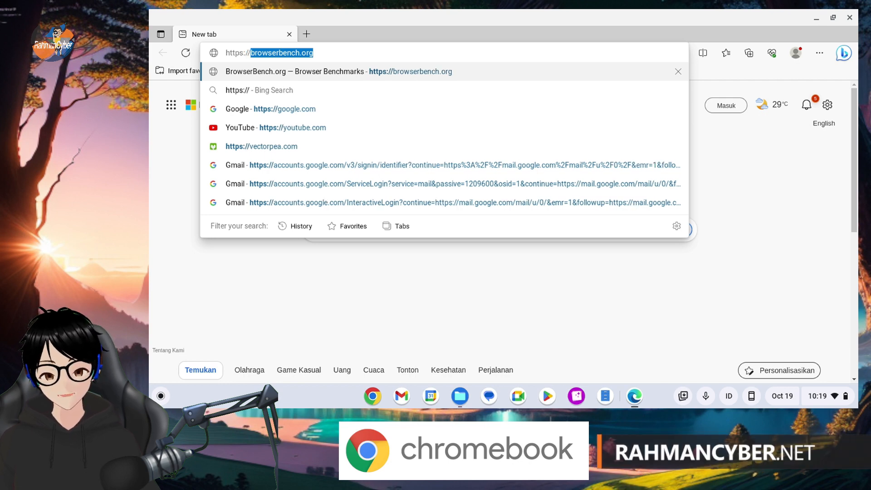
{"action": "type", "text": "vectorpea.com"}
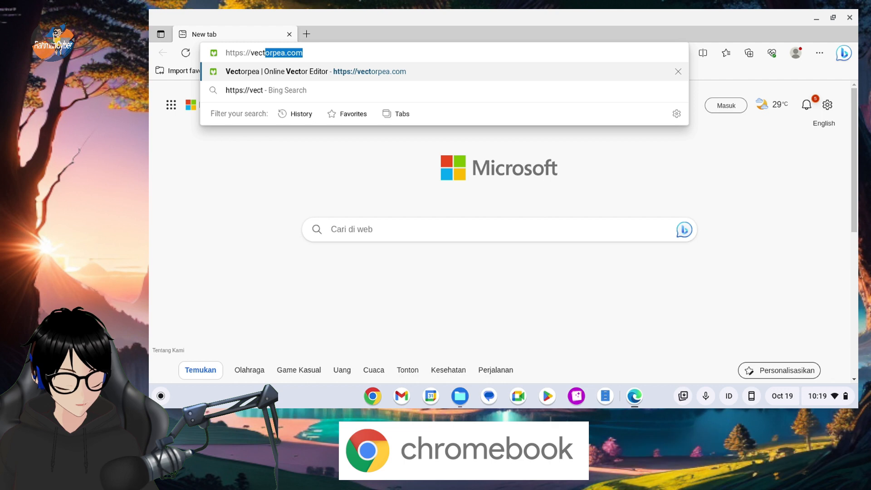
{"action": "key", "text": "Return"}
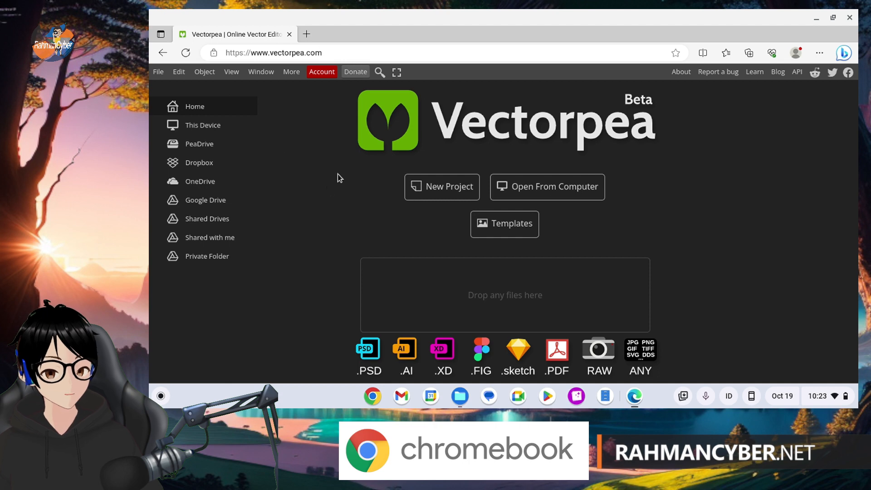
Start a new project, move its settings dialog slightly upward, and select the default project name
{"action": "left_click", "coordinate": [458, 188]}
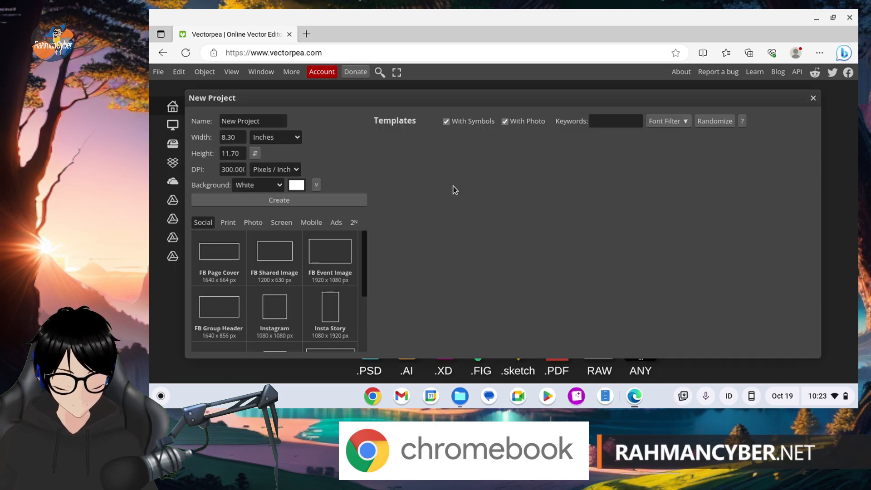
{"action": "left_click_drag", "start_coordinate": [458, 97], "coordinate": [475, 83]}
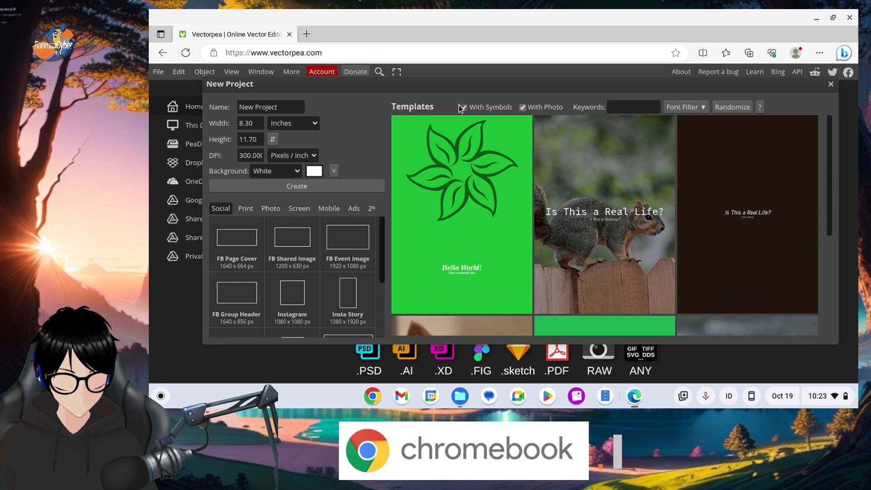
{"action": "left_click_drag", "start_coordinate": [286, 107], "coordinate": [225, 104]}
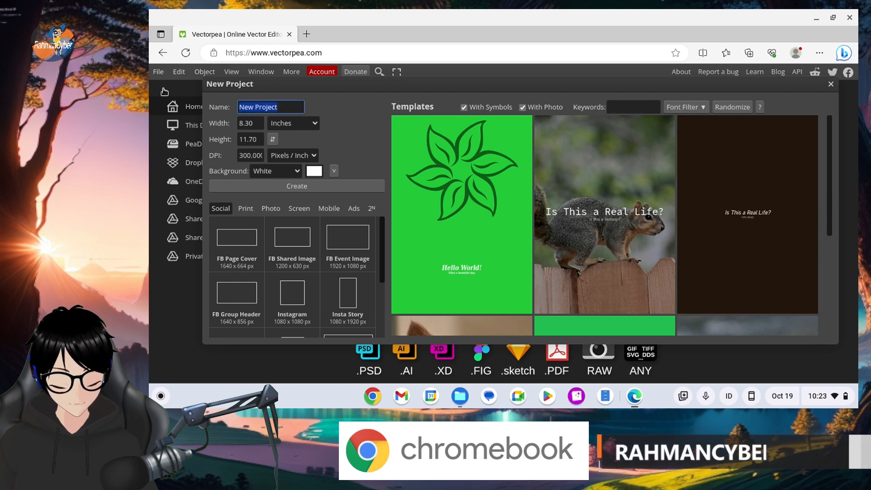
{"action": "key", "text": "super"}
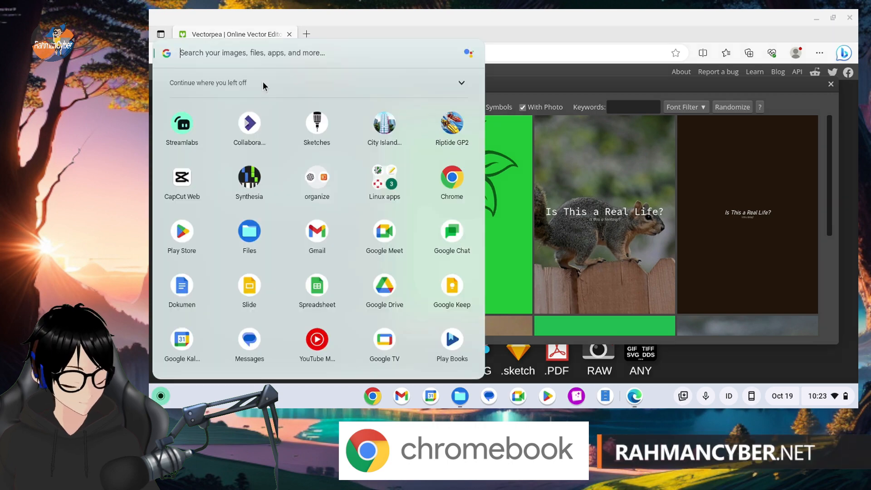
{"action": "type", "text": "v"}
{"action": "key", "text": "Escape"}
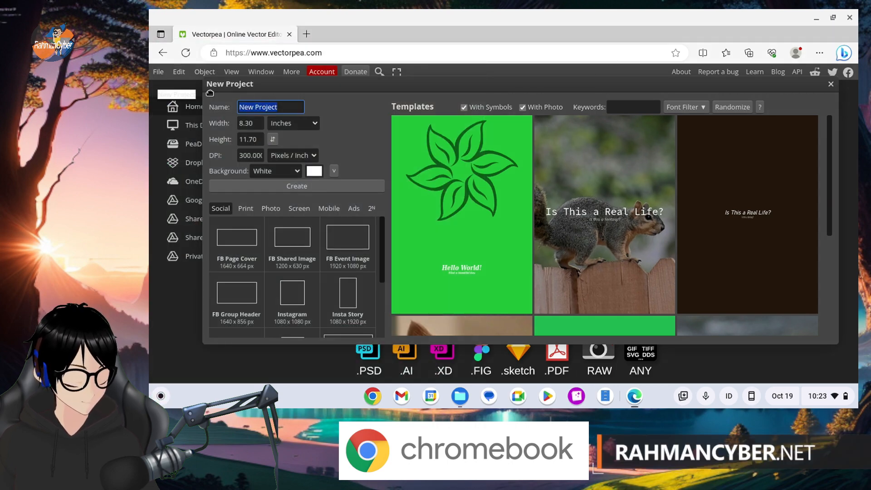
Name the new project "vector"
{"action": "type", "text": "v"}
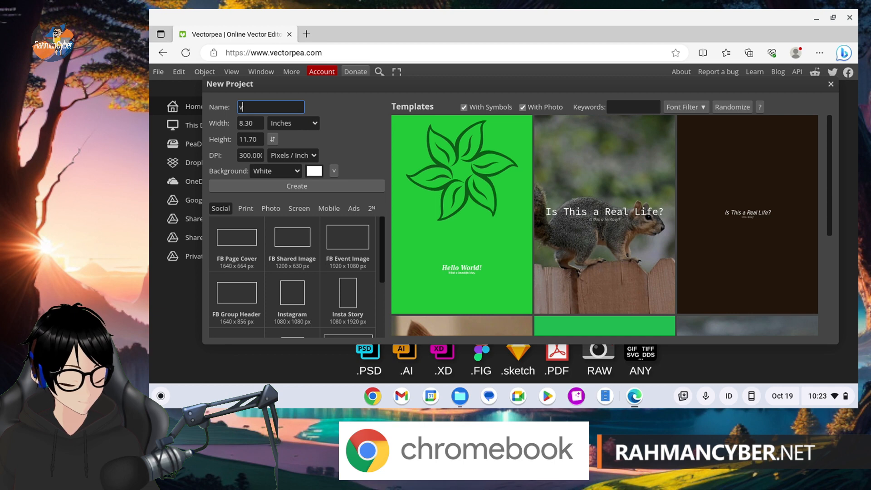
{"action": "type", "text": "ector"}
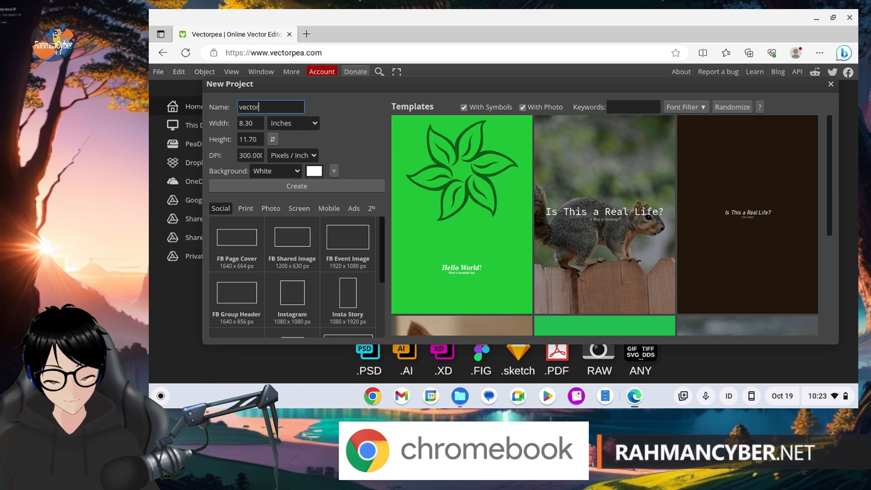
Examine the size units, the Social and Photo size presets, and the available design templates
{"action": "left_click", "coordinate": [298, 125]}
{"action": "scroll", "coordinate": [328, 259], "scroll_direction": "down", "scroll_amount": 1}
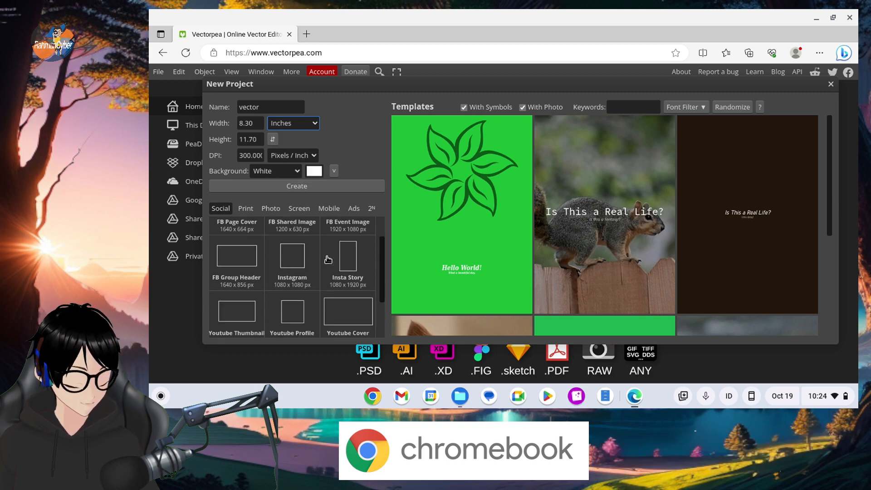
{"action": "scroll", "coordinate": [328, 259], "scroll_direction": "down", "scroll_amount": 2}
{"action": "scroll", "coordinate": [292, 227], "scroll_direction": "up", "scroll_amount": 4}
{"action": "left_click", "coordinate": [271, 208]}
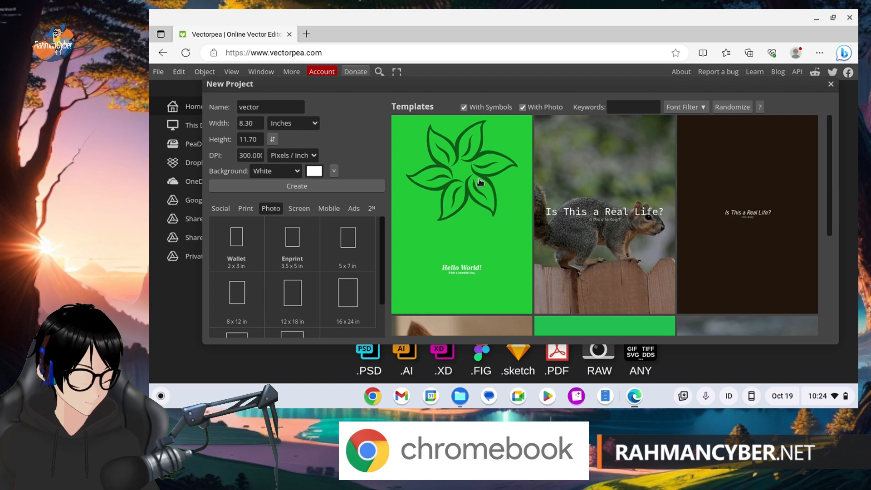
{"action": "scroll", "coordinate": [659, 198], "scroll_direction": "down", "scroll_amount": 3}
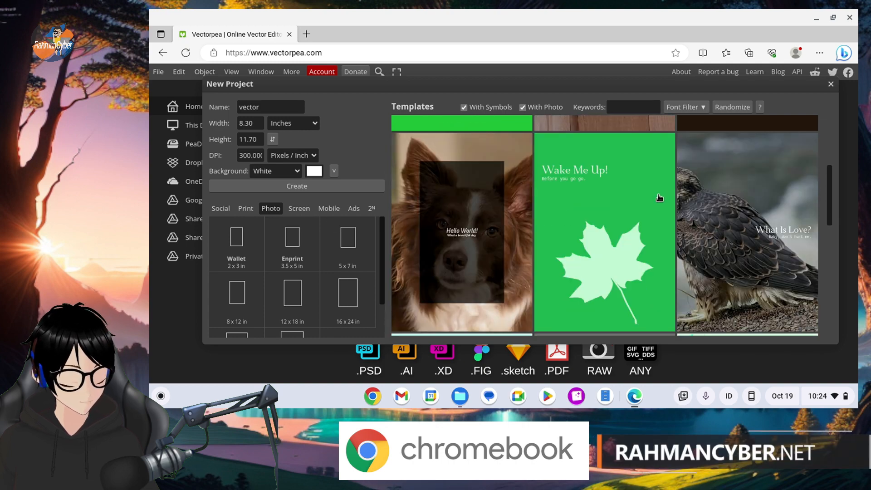
{"action": "scroll", "coordinate": [659, 197], "scroll_direction": "down", "scroll_amount": 5}
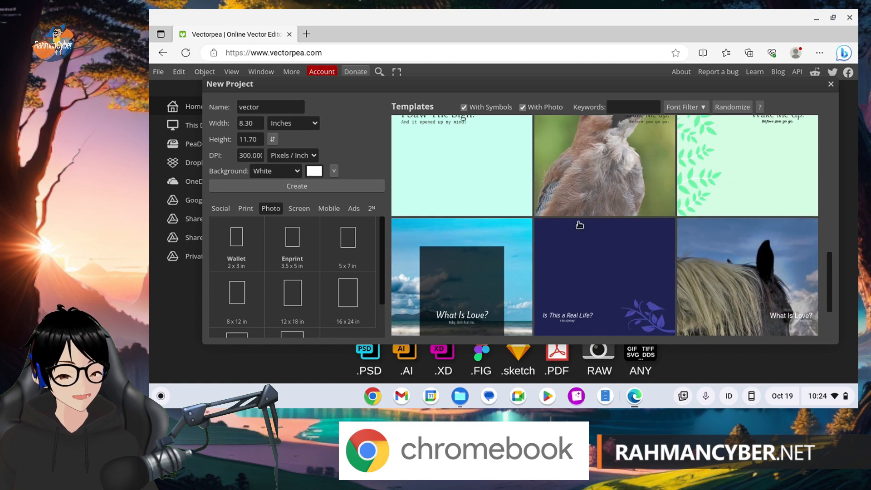
{"action": "scroll", "coordinate": [494, 267], "scroll_direction": "down", "scroll_amount": 3}
{"action": "left_click", "coordinate": [564, 232]}
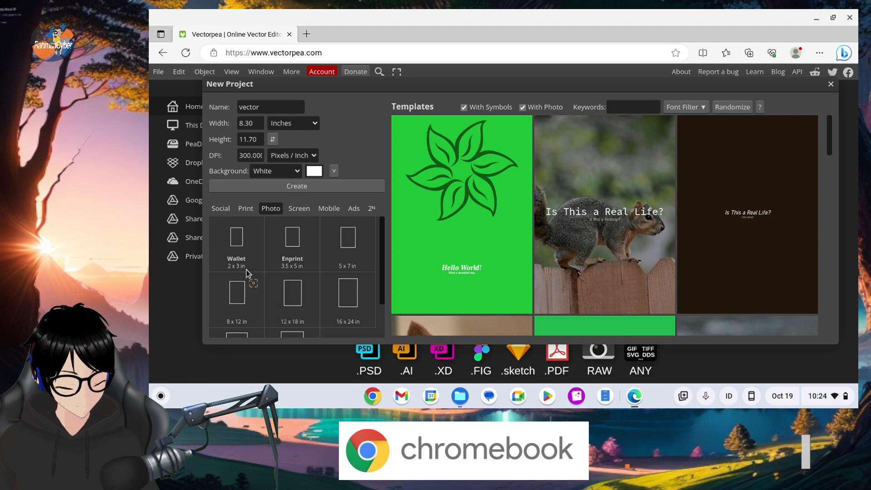
{"action": "scroll", "coordinate": [292, 247], "scroll_direction": "down", "scroll_amount": 1}
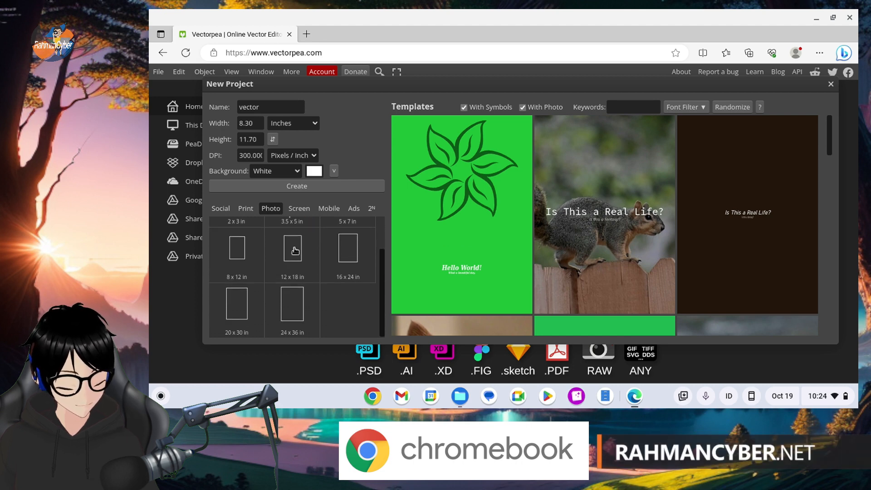
Try the Full HD screen preset and set the project size to the 4K preset, 4096 x 2160 px
{"action": "left_click", "coordinate": [297, 210]}
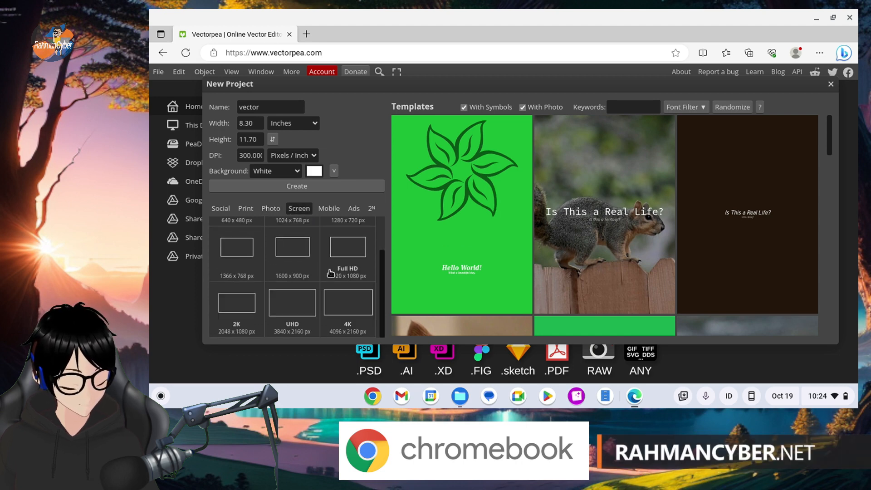
{"action": "left_click", "coordinate": [340, 256]}
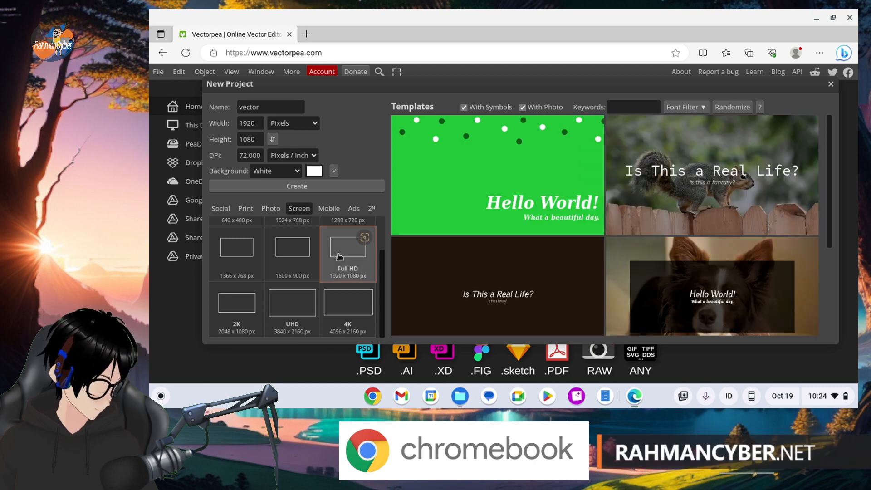
{"action": "left_click", "coordinate": [343, 313]}
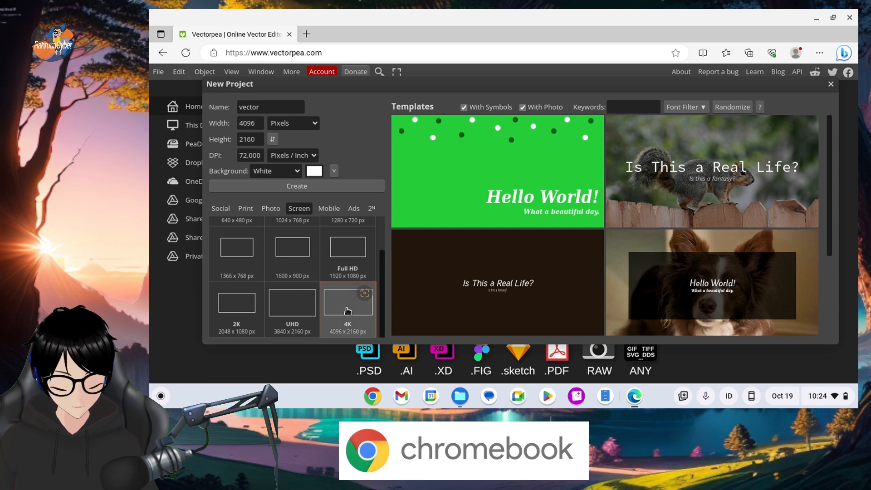
Set the project's resolution to 300 pixels per inch and create the document
{"action": "left_click", "coordinate": [258, 156]}
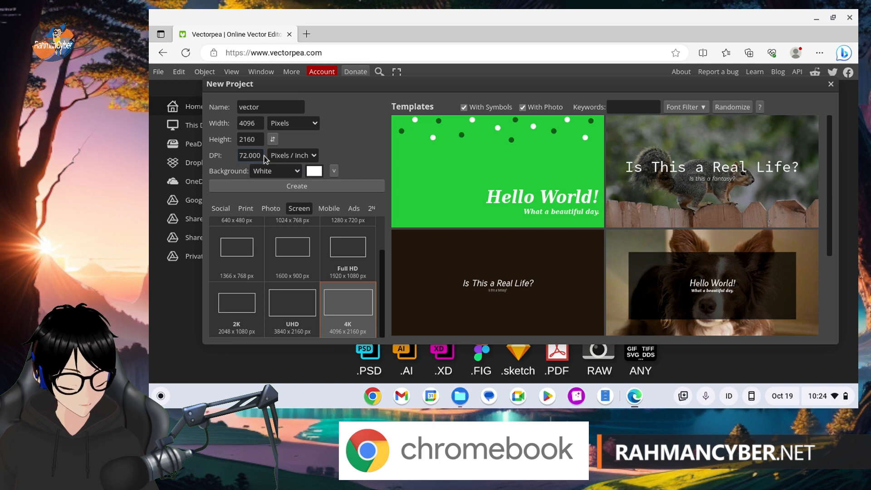
{"action": "type", "text": "300"}
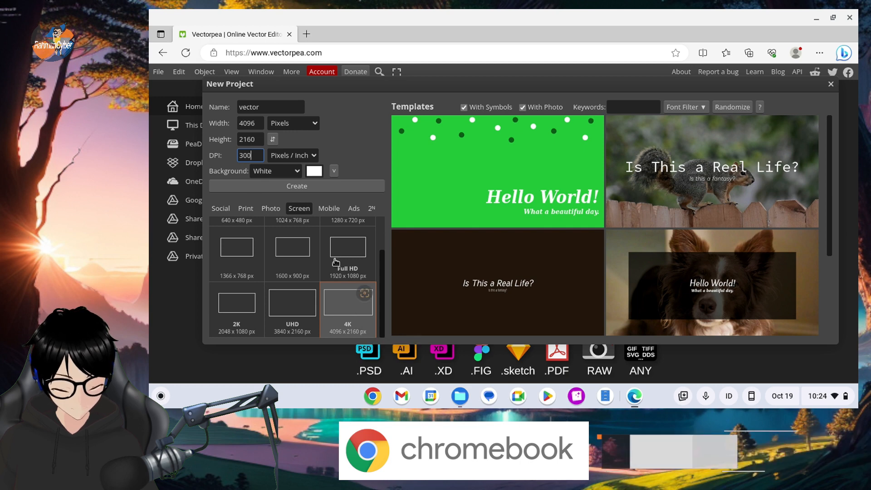
{"action": "left_click", "coordinate": [312, 184]}
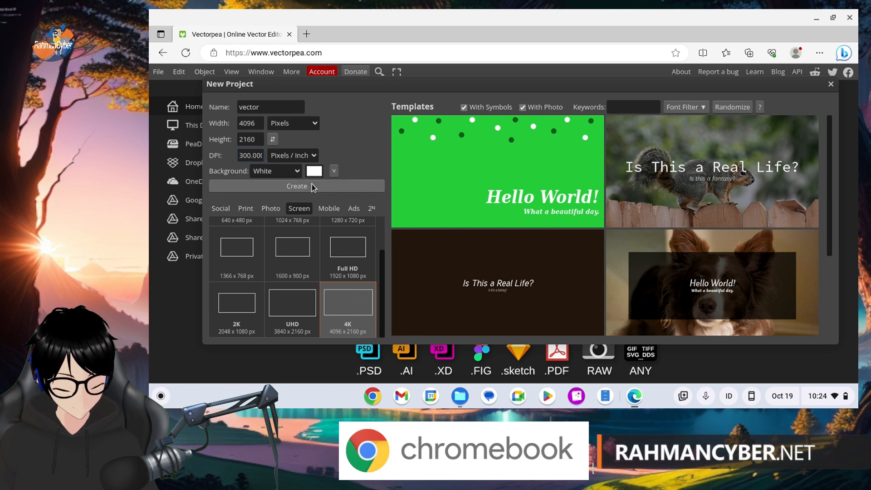
{"action": "key", "text": "Return"}
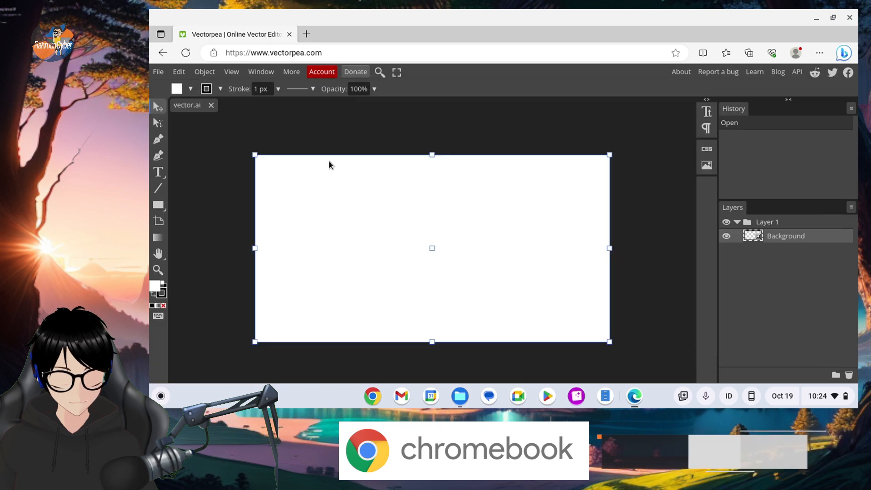
Draw a house silhouette freehand on the canvas, with a trapezoid roof and a roughly rectangular wall beneath it
{"action": "scroll", "coordinate": [438, 209], "scroll_direction": "up", "scroll_amount": 3}
{"action": "scroll", "coordinate": [437, 209], "scroll_direction": "down", "scroll_amount": 6}
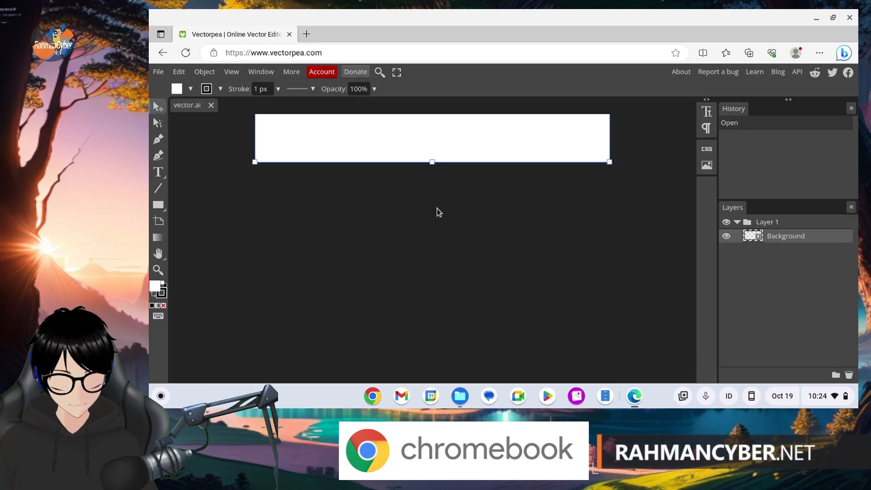
{"action": "scroll", "coordinate": [437, 209], "scroll_direction": "up", "scroll_amount": 8}
{"action": "scroll", "coordinate": [437, 208], "scroll_direction": "down", "scroll_amount": 4}
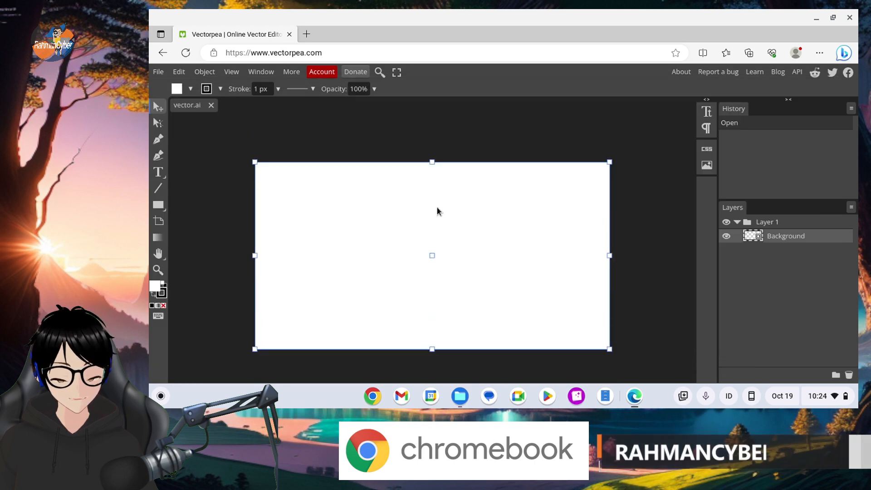
{"action": "left_click", "coordinate": [159, 157]}
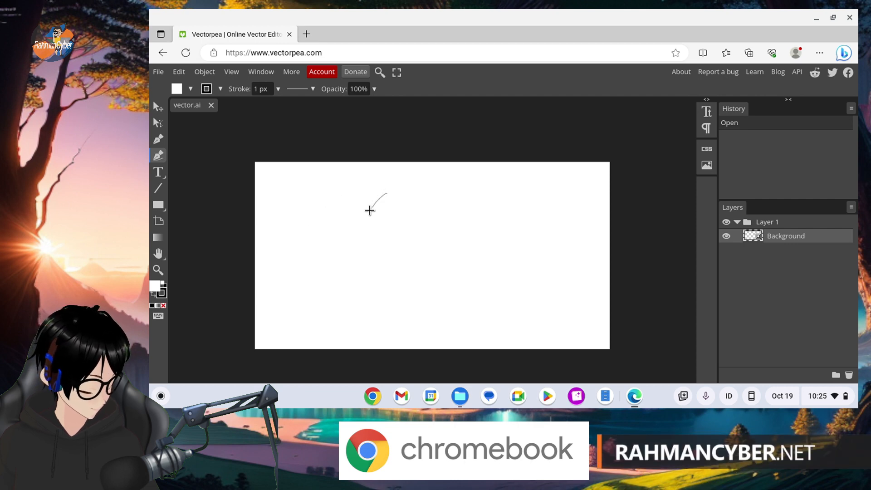
{"action": "mouse_move", "coordinate": [348, 235]}
{"action": "left_mouse_down"}
{"action": "mouse_move", "coordinate": [468, 238]}
{"action": "mouse_move", "coordinate": [472, 230]}
{"action": "mouse_move", "coordinate": [447, 187]}
{"action": "mouse_move", "coordinate": [382, 196]}
{"action": "left_mouse_up"}
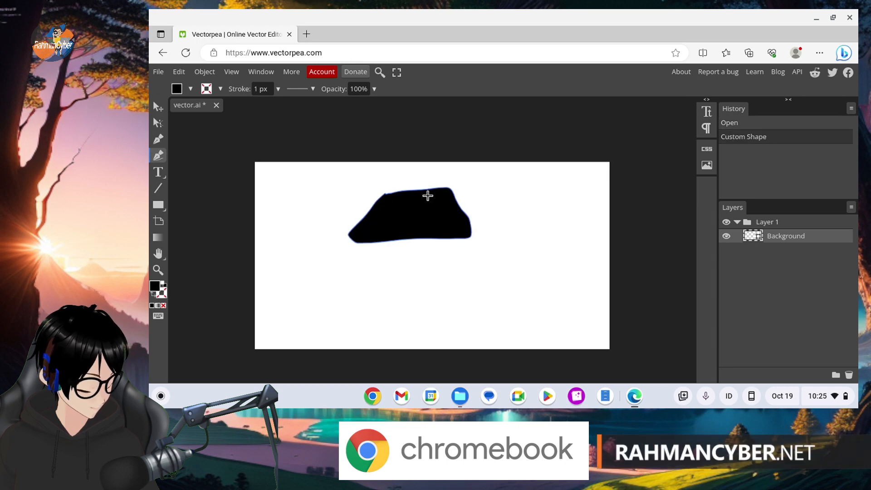
{"action": "mouse_move", "coordinate": [368, 232]}
{"action": "left_mouse_down"}
{"action": "mouse_move", "coordinate": [367, 282]}
{"action": "mouse_move", "coordinate": [451, 286]}
{"action": "mouse_move", "coordinate": [384, 233]}
{"action": "left_mouse_up"}
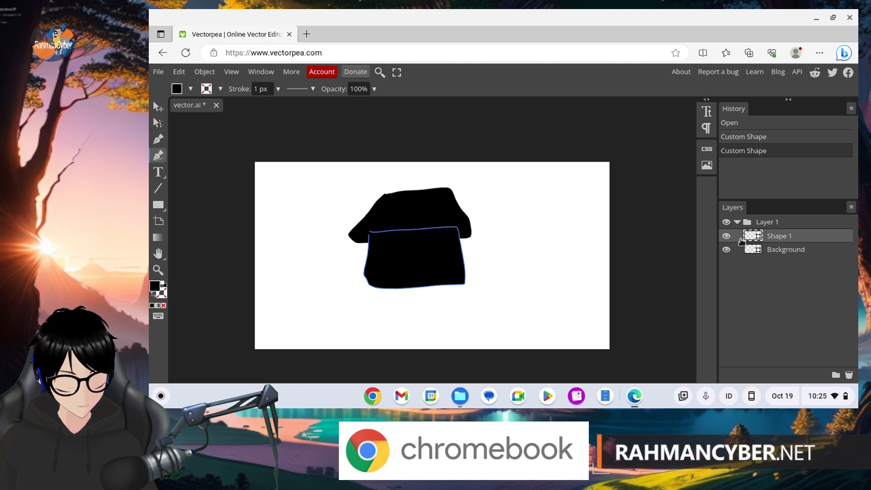
Draw an upright trunk, a path widening below the house, and a bare branching tree on each side of the canvas freehand
{"action": "mouse_move", "coordinate": [490, 216]}
{"action": "left_mouse_down"}
{"action": "mouse_move", "coordinate": [486, 278]}
{"action": "mouse_move", "coordinate": [515, 282]}
{"action": "mouse_move", "coordinate": [513, 177]}
{"action": "mouse_move", "coordinate": [490, 179]}
{"action": "mouse_move", "coordinate": [492, 187]}
{"action": "left_mouse_up"}
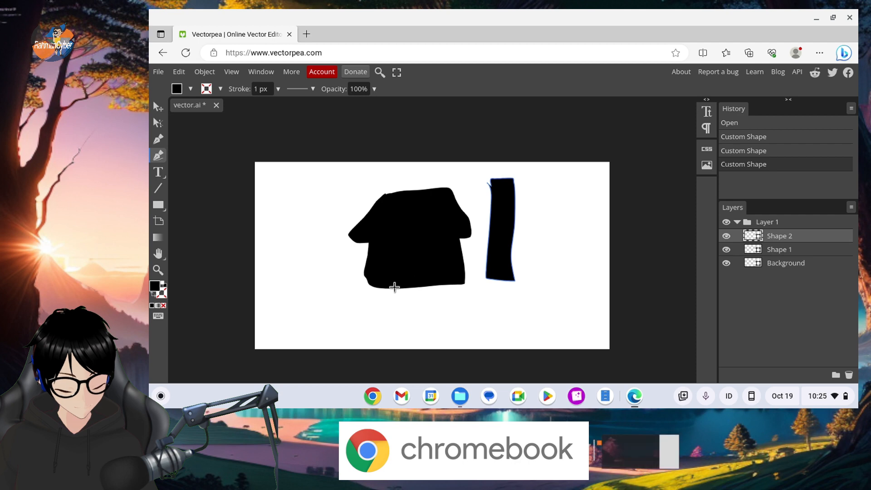
{"action": "mouse_move", "coordinate": [393, 289]}
{"action": "left_mouse_down"}
{"action": "mouse_move", "coordinate": [379, 335]}
{"action": "mouse_move", "coordinate": [436, 271]}
{"action": "left_mouse_up"}
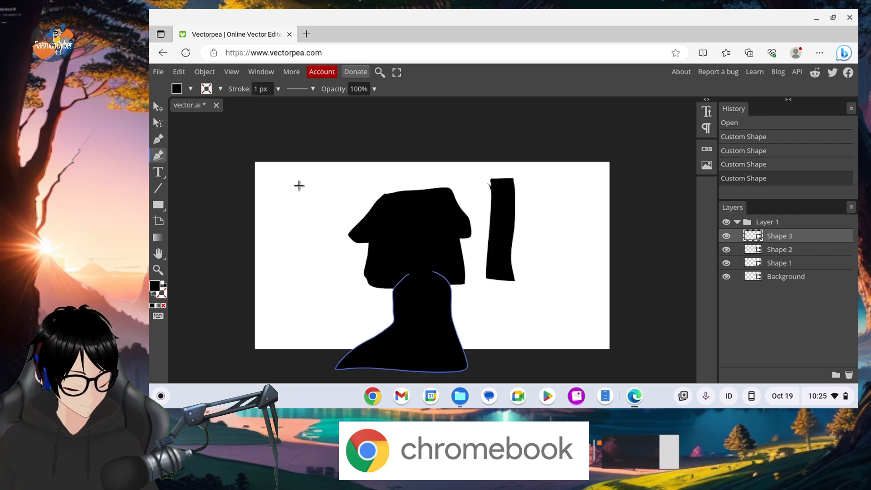
{"action": "mouse_move", "coordinate": [303, 268]}
{"action": "left_mouse_down"}
{"action": "mouse_move", "coordinate": [291, 328]}
{"action": "mouse_move", "coordinate": [327, 327]}
{"action": "mouse_move", "coordinate": [314, 238]}
{"action": "mouse_move", "coordinate": [335, 221]}
{"action": "mouse_move", "coordinate": [314, 227]}
{"action": "mouse_move", "coordinate": [314, 212]}
{"action": "mouse_move", "coordinate": [372, 190]}
{"action": "mouse_move", "coordinate": [368, 181]}
{"action": "mouse_move", "coordinate": [358, 193]}
{"action": "mouse_move", "coordinate": [365, 175]}
{"action": "mouse_move", "coordinate": [354, 188]}
{"action": "mouse_move", "coordinate": [344, 185]}
{"action": "mouse_move", "coordinate": [344, 194]}
{"action": "mouse_move", "coordinate": [299, 206]}
{"action": "mouse_move", "coordinate": [268, 199]}
{"action": "left_mouse_up"}
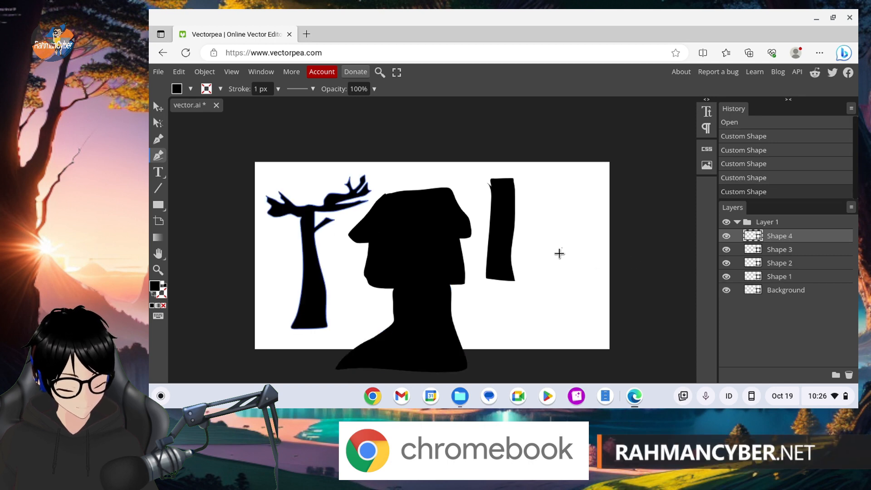
{"action": "mouse_move", "coordinate": [560, 253]}
{"action": "left_mouse_down"}
{"action": "mouse_move", "coordinate": [528, 331]}
{"action": "mouse_move", "coordinate": [556, 328]}
{"action": "mouse_move", "coordinate": [573, 276]}
{"action": "mouse_move", "coordinate": [592, 266]}
{"action": "mouse_move", "coordinate": [586, 245]}
{"action": "mouse_move", "coordinate": [602, 238]}
{"action": "mouse_move", "coordinate": [578, 232]}
{"action": "mouse_move", "coordinate": [561, 249]}
{"action": "left_mouse_up"}
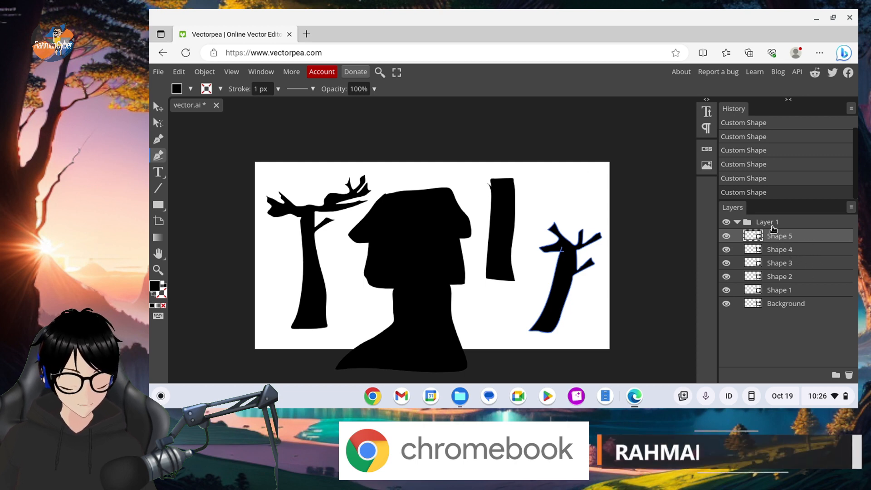
Collapse and expand the Layer 1 group to examine the shapes it contains
{"action": "left_click", "coordinate": [738, 222]}
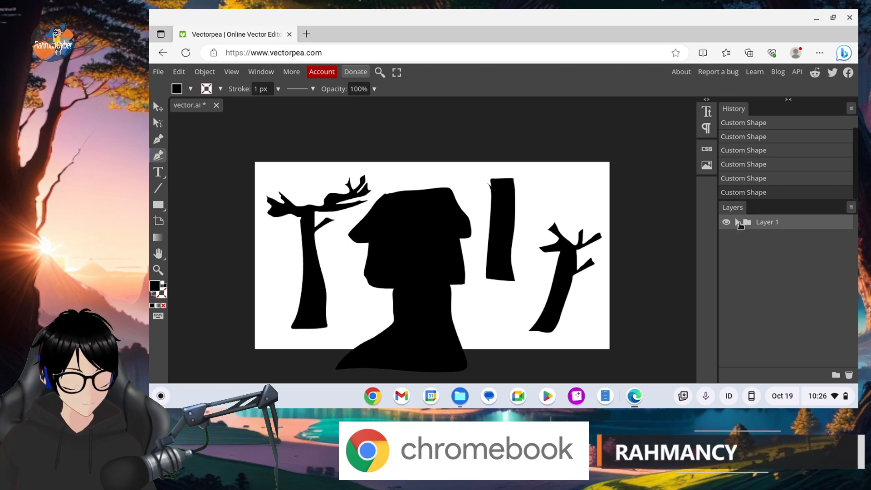
{"action": "left_click", "coordinate": [736, 223]}
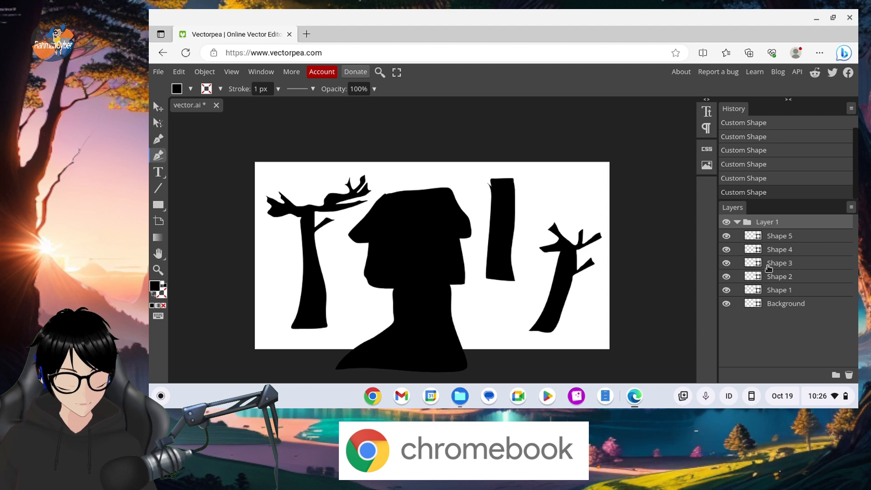
{"action": "left_click", "coordinate": [738, 222]}
{"action": "left_click", "coordinate": [737, 223]}
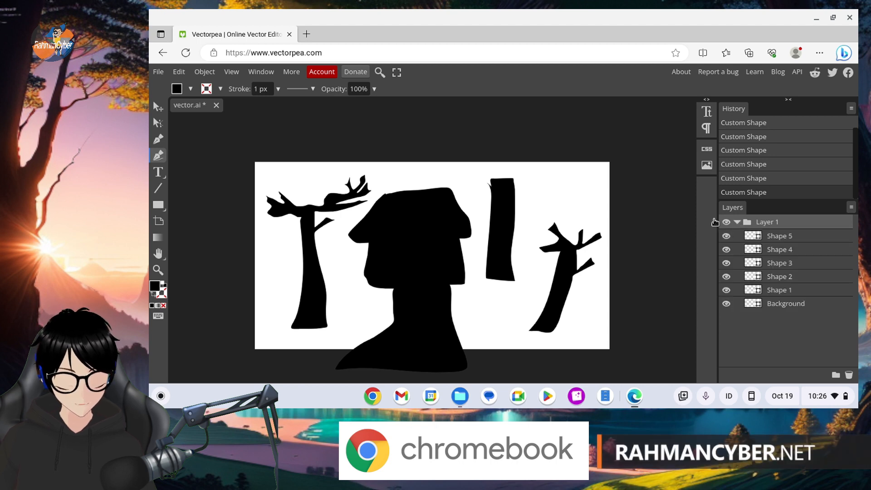
Fill the house's roof shape with olive, colour 948207
{"action": "left_click", "coordinate": [158, 107]}
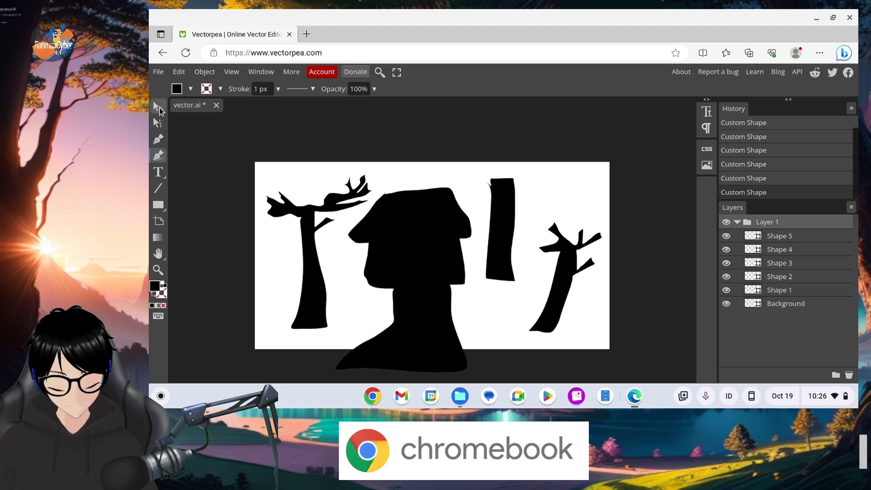
{"action": "left_click", "coordinate": [333, 205]}
{"action": "left_click", "coordinate": [397, 218]}
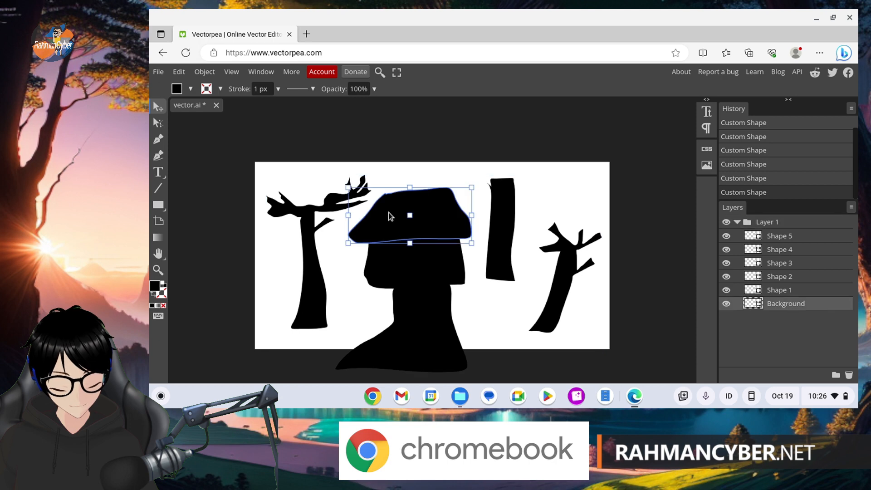
{"action": "left_click", "coordinate": [154, 286]}
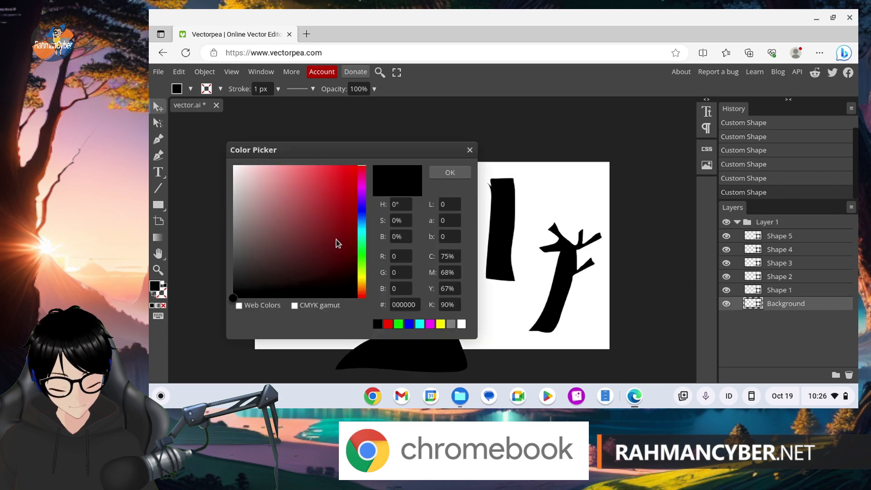
{"action": "left_click", "coordinate": [352, 221]}
{"action": "left_click", "coordinate": [361, 278]}
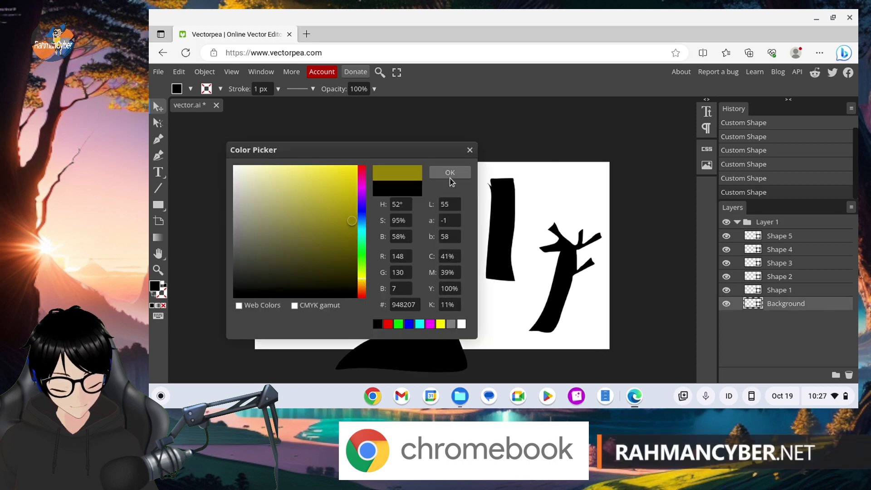
{"action": "left_click", "coordinate": [450, 173]}
Fill the house's wall shape with light grey-beige, colour bebba4
{"action": "left_click", "coordinate": [425, 263]}
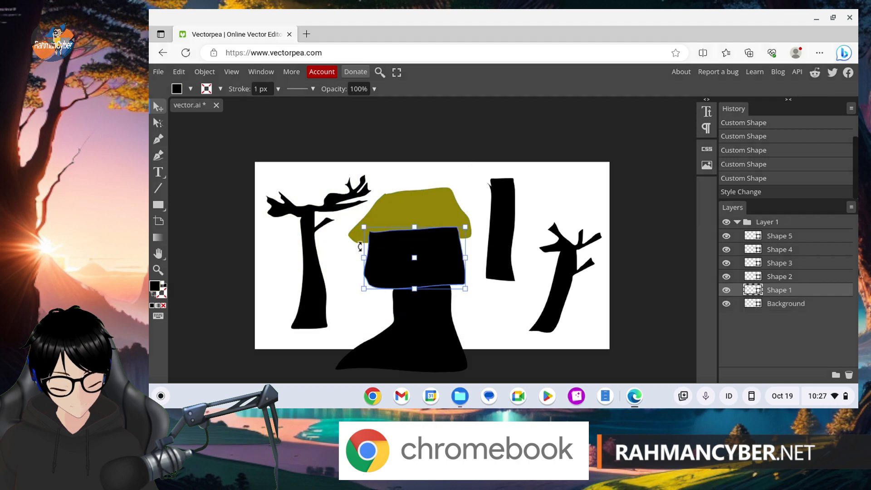
{"action": "left_click", "coordinate": [154, 286]}
{"action": "left_click", "coordinate": [252, 187]}
{"action": "left_click", "coordinate": [250, 199]}
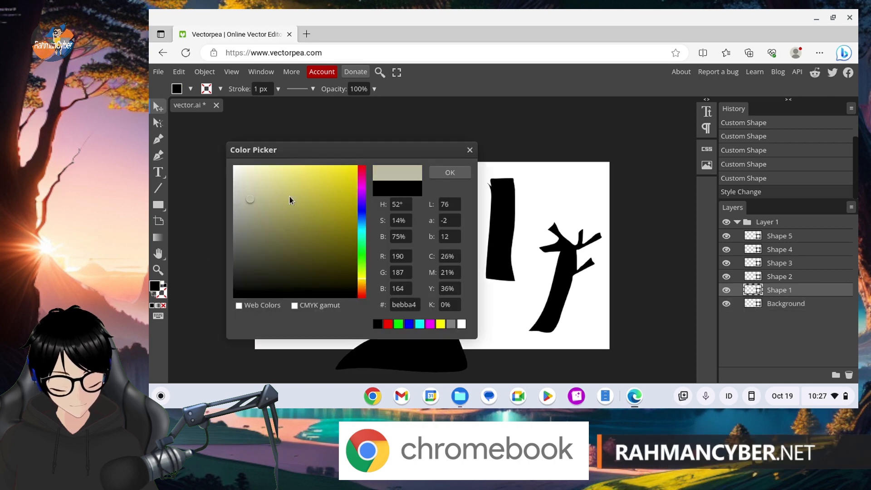
{"action": "left_click", "coordinate": [450, 173]}
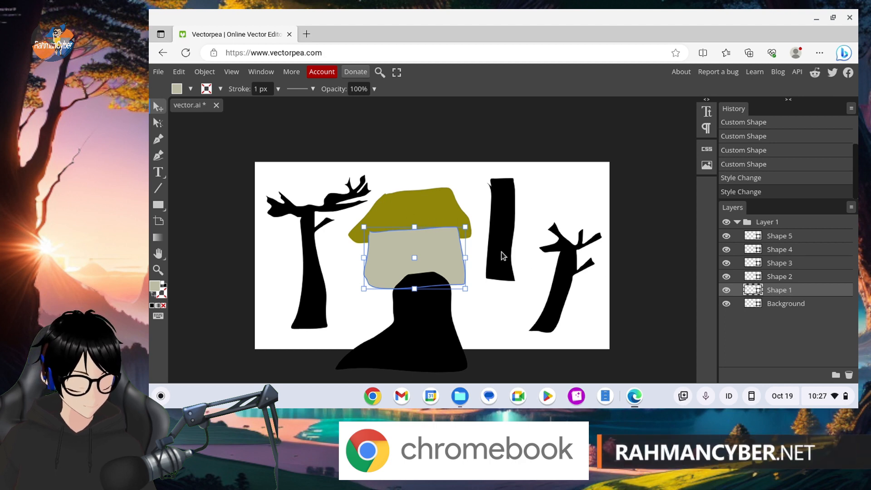
Identify the roof and wall layers, and move the roof's Background layer above Shape 1 so the roof overlaps the wall
{"action": "left_click", "coordinate": [744, 276]}
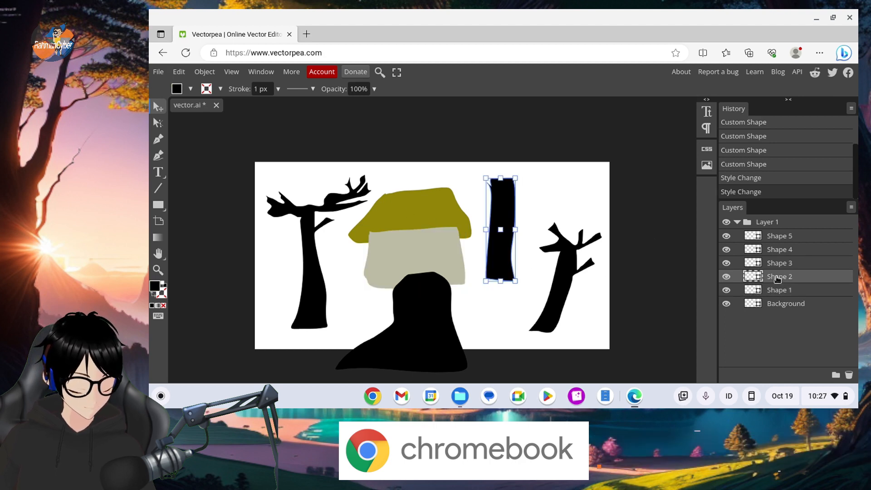
{"action": "left_click", "coordinate": [385, 190]}
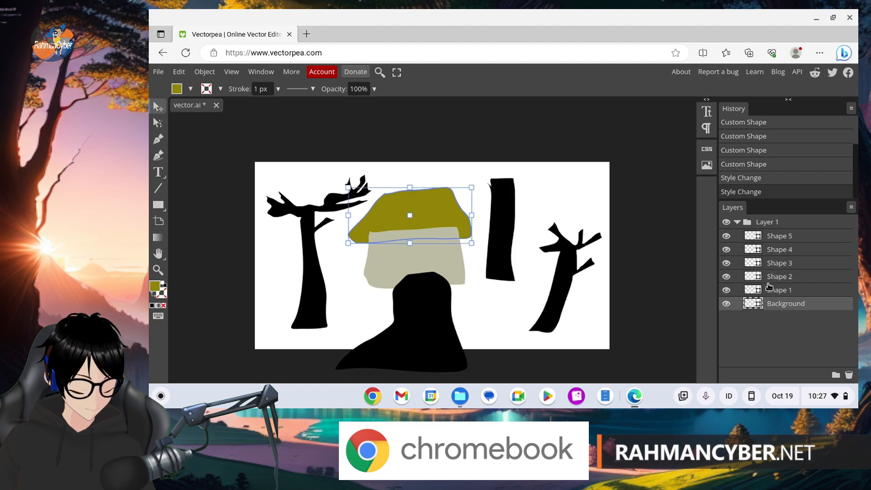
{"action": "left_click", "coordinate": [775, 289]}
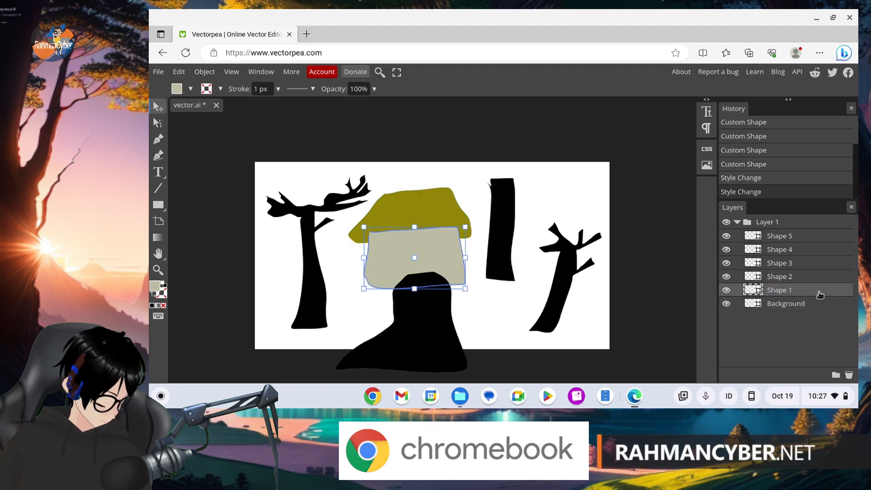
{"action": "left_click", "coordinate": [806, 309]}
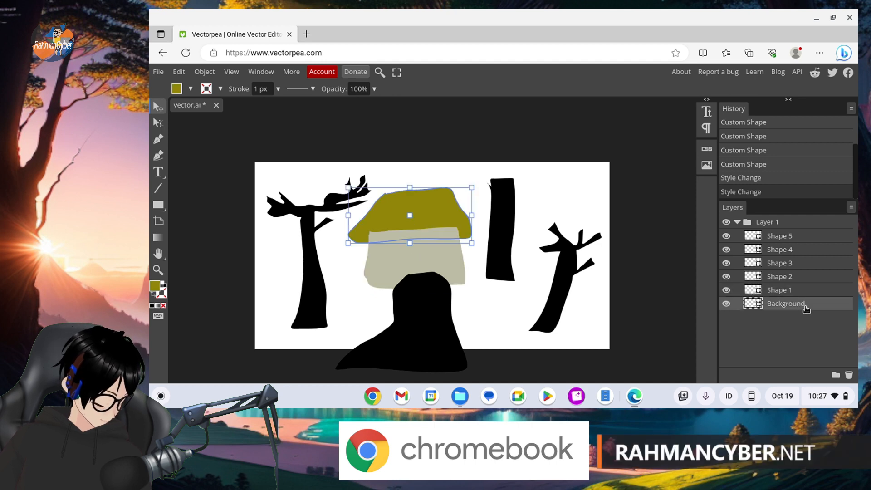
{"action": "left_click_drag", "start_coordinate": [802, 311], "coordinate": [796, 293]}
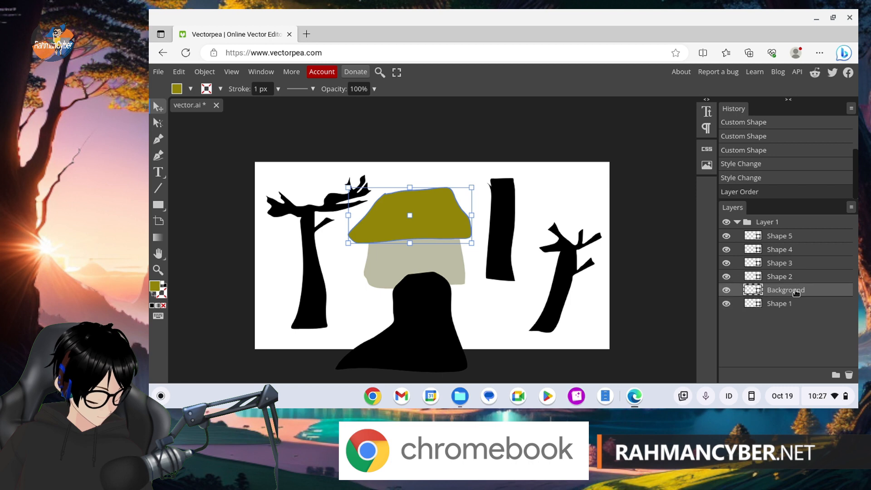
Fill the straight upright trunk beside the house with a medium orange-brown
{"action": "left_click", "coordinate": [502, 196]}
{"action": "left_click", "coordinate": [154, 285]}
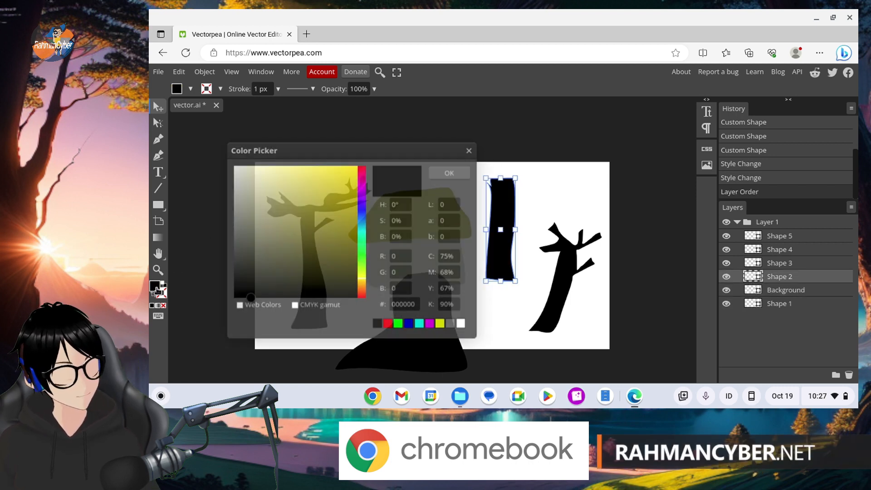
{"action": "left_click", "coordinate": [346, 220]}
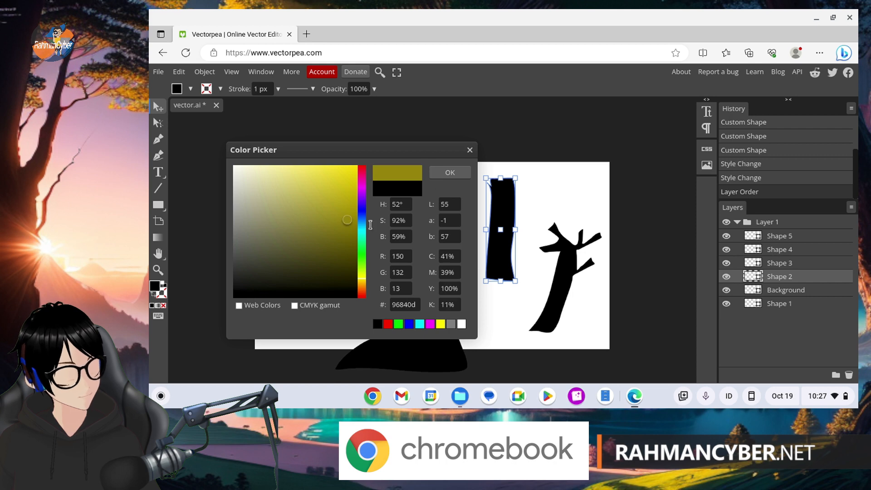
{"action": "left_click", "coordinate": [362, 283]}
{"action": "left_click", "coordinate": [448, 173]}
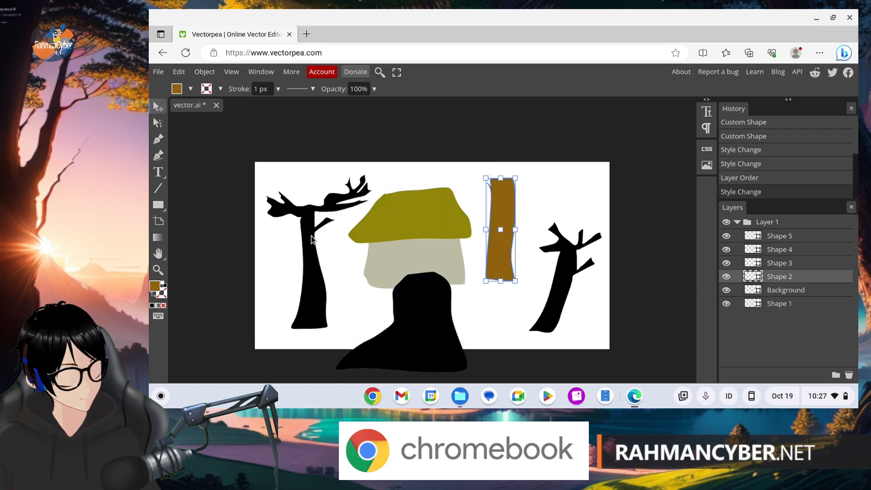
Fill the bare tree left of the house with dark brown, colour 4f3303
{"action": "left_click", "coordinate": [314, 239]}
{"action": "left_click", "coordinate": [156, 288]}
{"action": "left_click", "coordinate": [352, 258]}
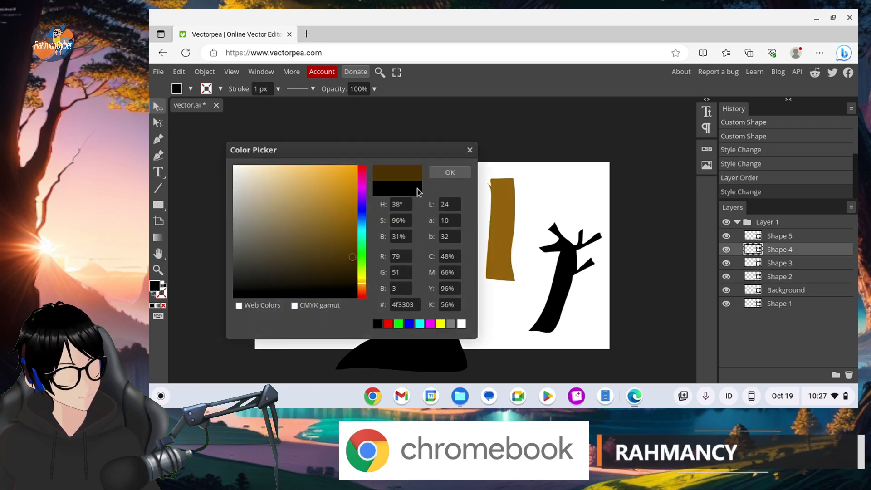
{"action": "left_click", "coordinate": [448, 173]}
Fill the leaning bare tree on the canvas's right side with brown, colour 744b03
{"action": "left_click", "coordinate": [571, 272]}
{"action": "left_click", "coordinate": [161, 284]}
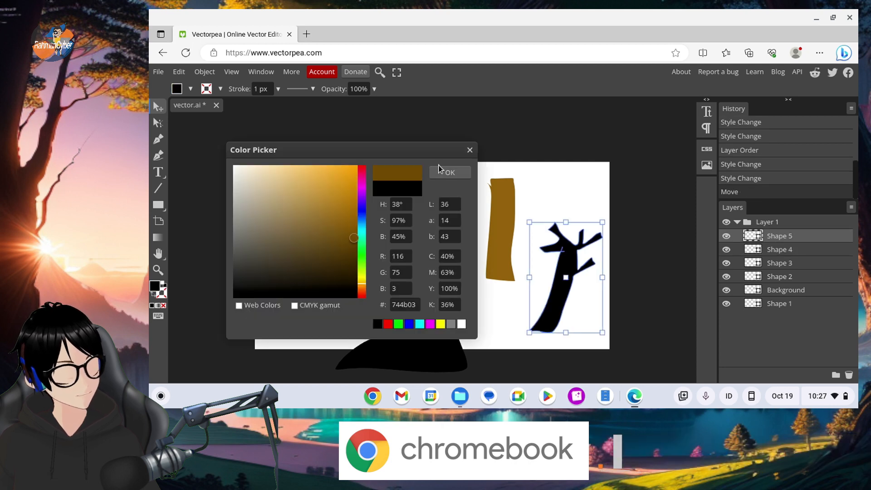
{"action": "left_click", "coordinate": [448, 173]}
Fill the black path shape below the house with dark grey, colour 4d4d4d
{"action": "left_click", "coordinate": [421, 291]}
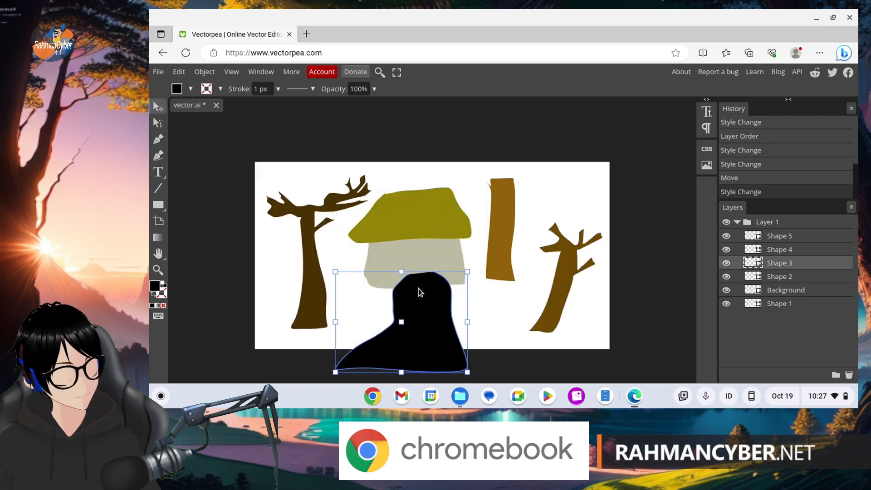
{"action": "left_click", "coordinate": [161, 285]}
{"action": "left_click_drag", "start_coordinate": [293, 229], "coordinate": [221, 255]}
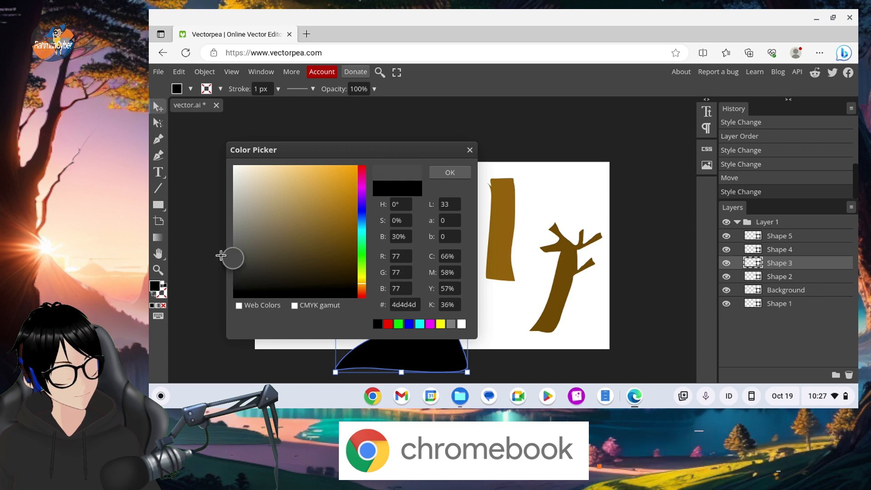
{"action": "left_click", "coordinate": [450, 172]}
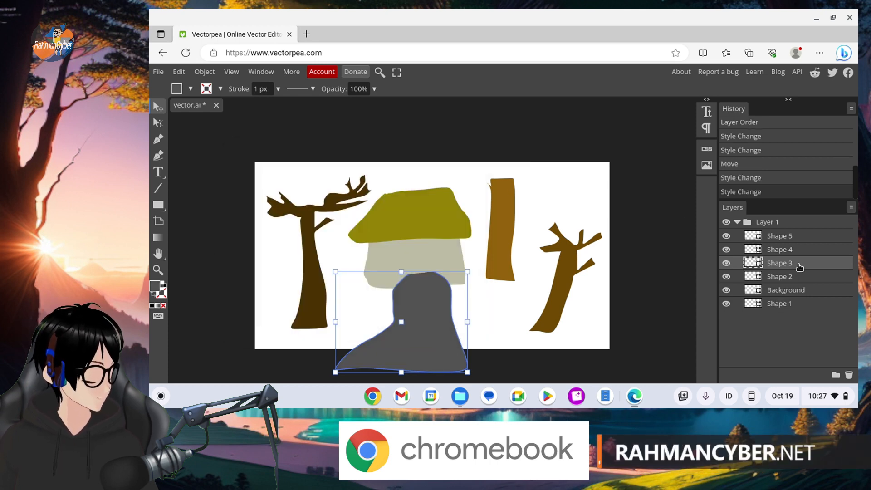
Move the grey path's Shape 3 layer below Shape 1 to the bottom of the stack, then deselect the path
{"action": "left_click_drag", "start_coordinate": [799, 267], "coordinate": [797, 313]}
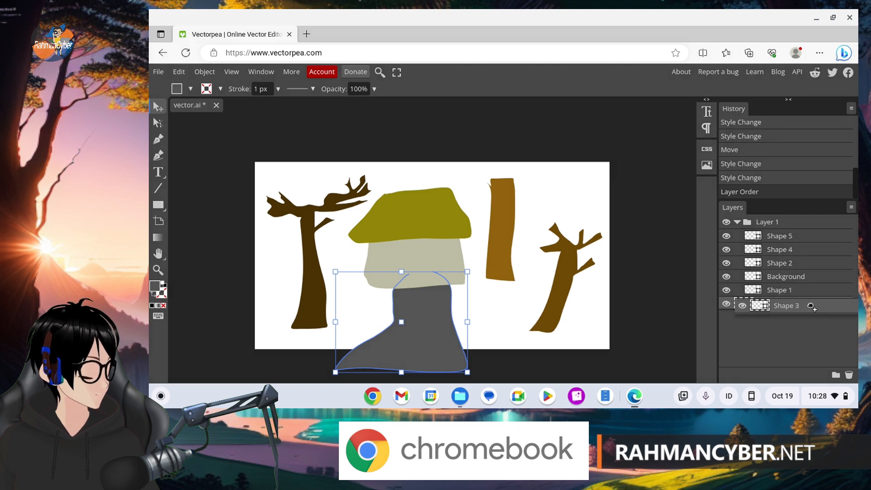
{"action": "left_click_drag", "start_coordinate": [822, 308], "coordinate": [808, 293]}
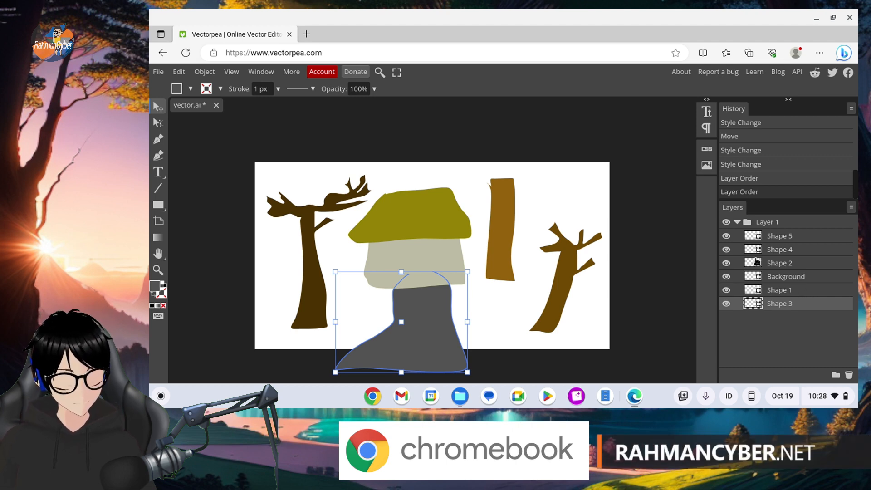
{"action": "left_click", "coordinate": [611, 143]}
{"action": "scroll", "coordinate": [612, 140], "scroll_direction": "down", "scroll_amount": 2}
{"action": "scroll", "coordinate": [612, 139], "scroll_direction": "up", "scroll_amount": 3}
{"action": "scroll", "coordinate": [612, 140], "scroll_direction": "down", "scroll_amount": 2}
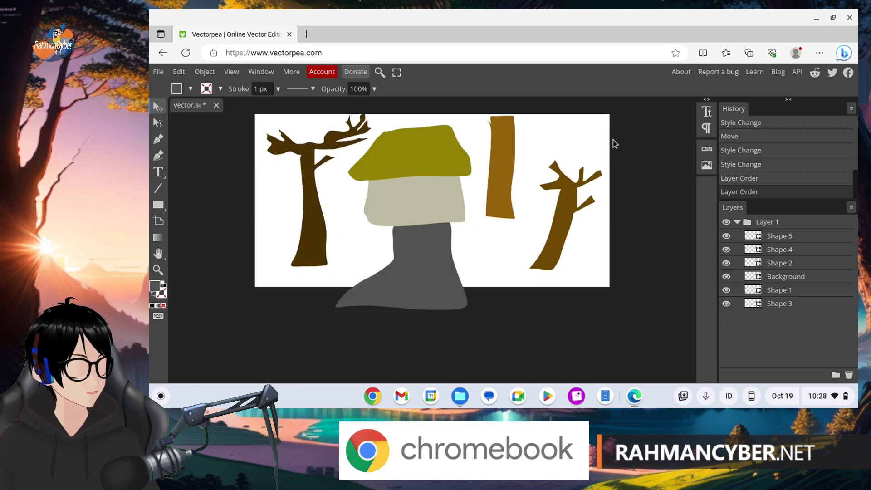
{"action": "scroll", "coordinate": [613, 140], "scroll_direction": "up", "scroll_amount": 2}
{"action": "scroll", "coordinate": [613, 140], "scroll_direction": "down", "scroll_amount": 2}
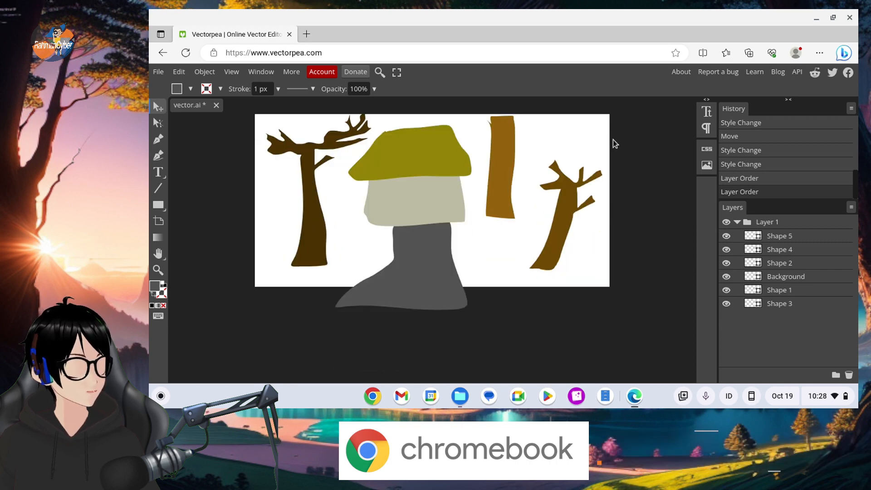
{"action": "scroll", "coordinate": [614, 139], "scroll_direction": "up", "scroll_amount": 2}
{"action": "scroll", "coordinate": [613, 140], "scroll_direction": "down", "scroll_amount": 2}
{"action": "scroll", "coordinate": [613, 139], "scroll_direction": "up", "scroll_amount": 2}
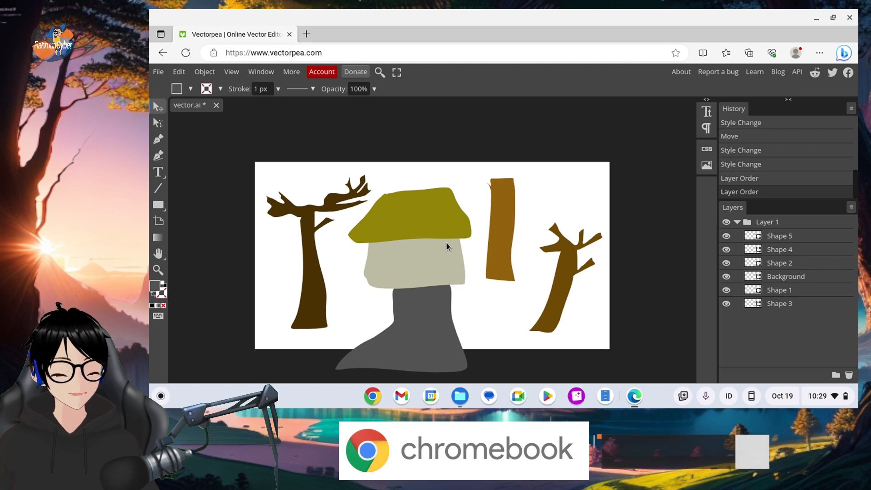
{"action": "scroll", "coordinate": [282, 178], "scroll_direction": "down", "scroll_amount": 3}
{"action": "scroll", "coordinate": [318, 188], "scroll_direction": "up", "scroll_amount": 3}
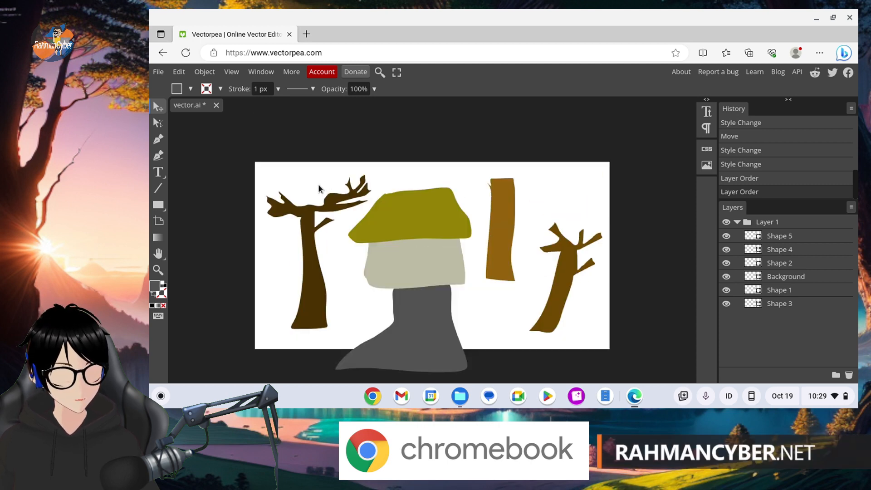
Start a horizontal text object on the house's roof with the Type Tool
{"action": "left_click", "coordinate": [158, 172]}
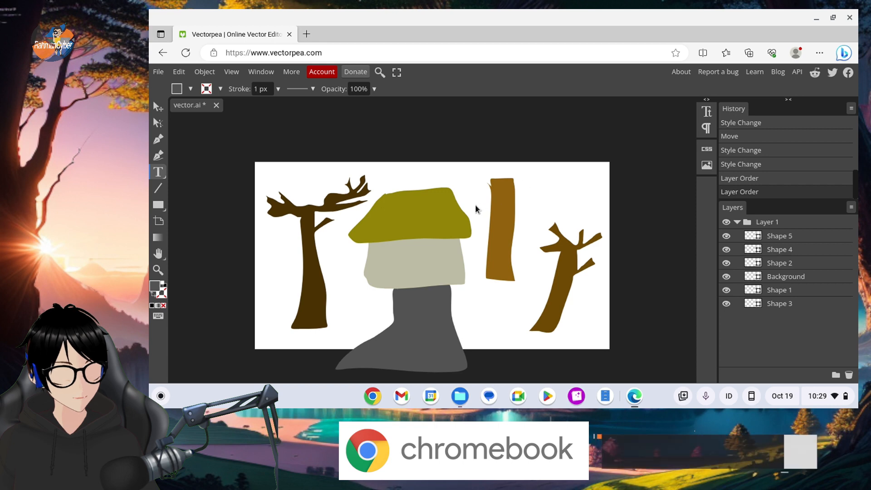
{"action": "scroll", "coordinate": [476, 209], "scroll_direction": "down", "scroll_amount": 3}
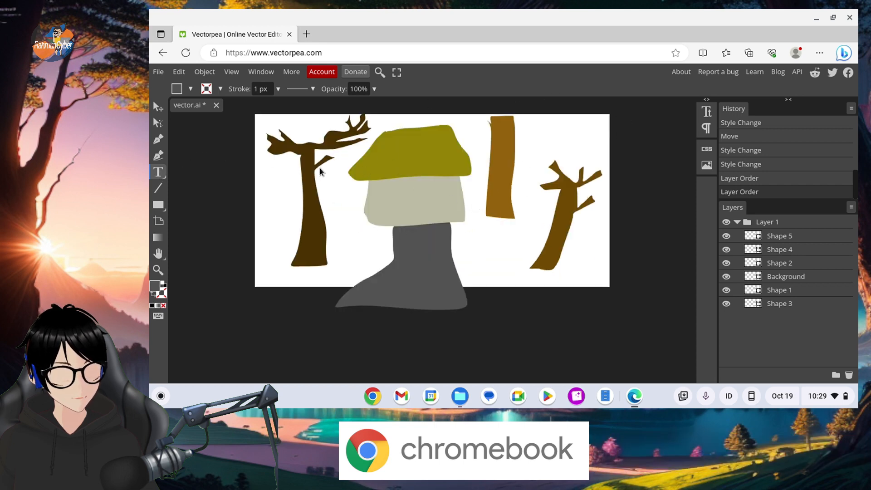
{"action": "right_click", "coordinate": [164, 175]}
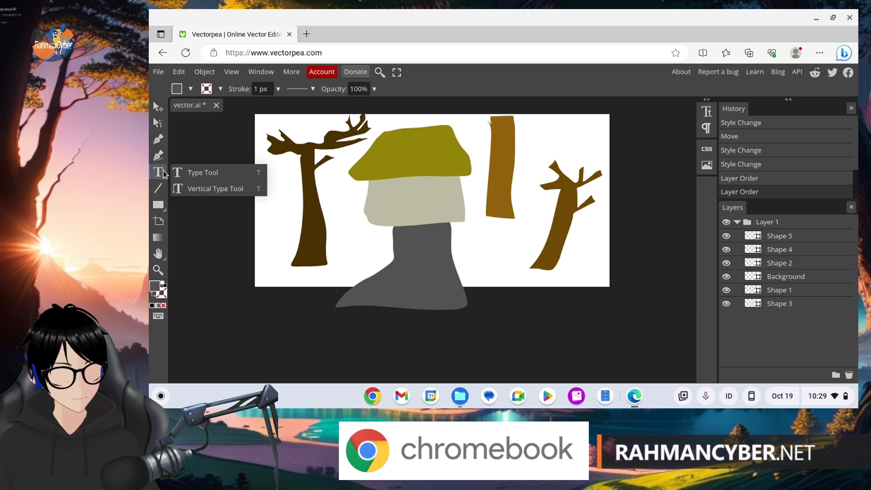
{"action": "left_click", "coordinate": [201, 173]}
{"action": "left_click", "coordinate": [387, 156]}
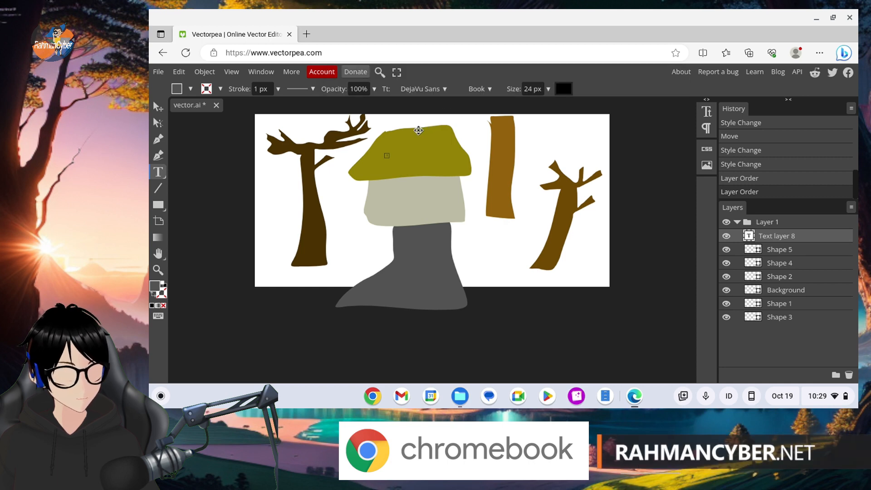
{"action": "key", "text": "super"}
{"action": "type", "text": "c"}
{"action": "left_click", "coordinate": [529, 13]}
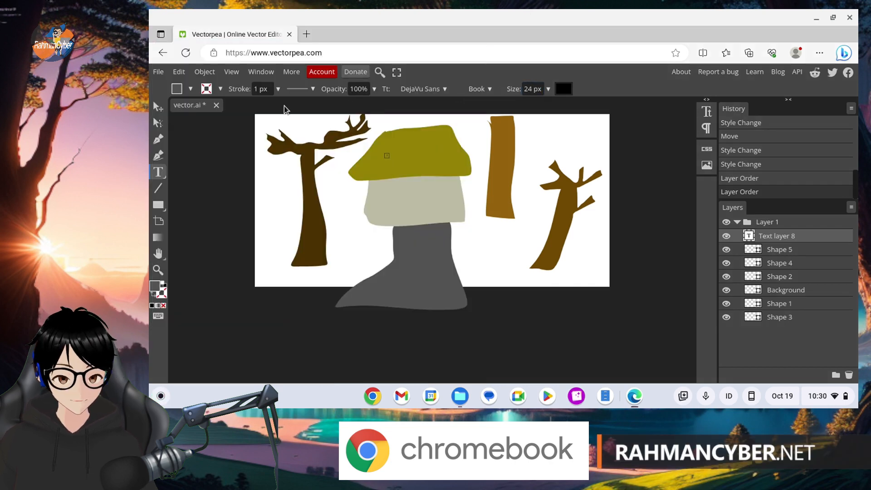
Set the text size to 150 px and enter "coba vektorpea" on the roof
{"action": "left_click", "coordinate": [549, 89]}
{"action": "left_click_drag", "start_coordinate": [529, 105], "coordinate": [557, 112]}
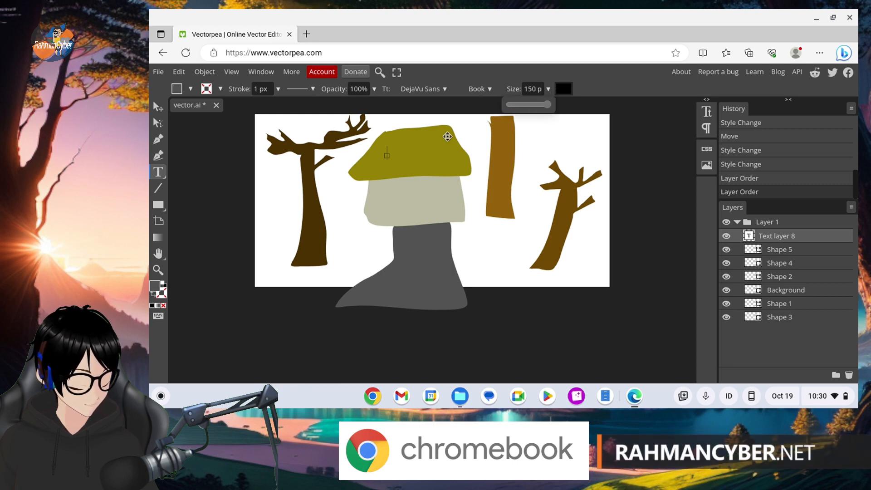
{"action": "type", "text": "coba "}
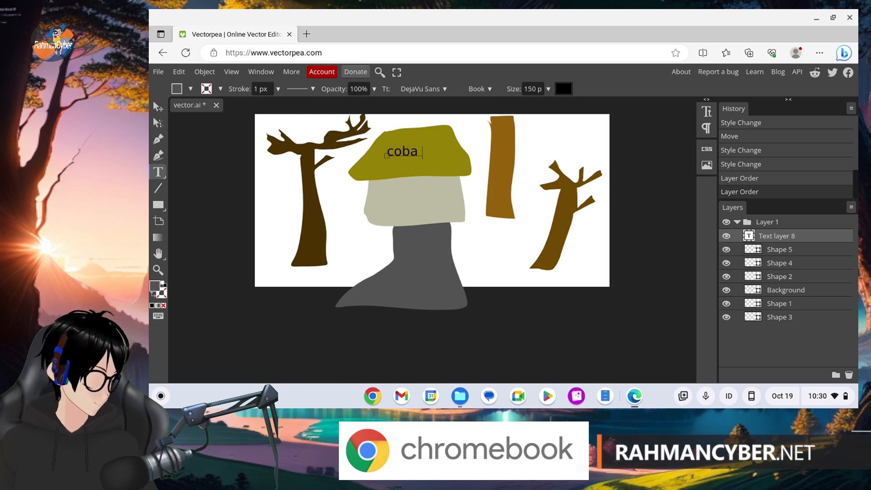
{"action": "type", "text": "vektori"}
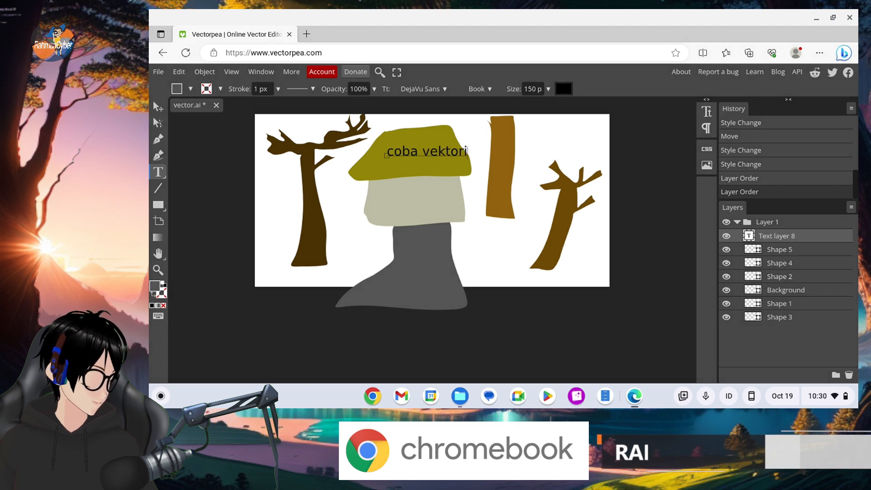
{"action": "key", "text": "BackSpace"}
{"action": "type", "text": "pea"}
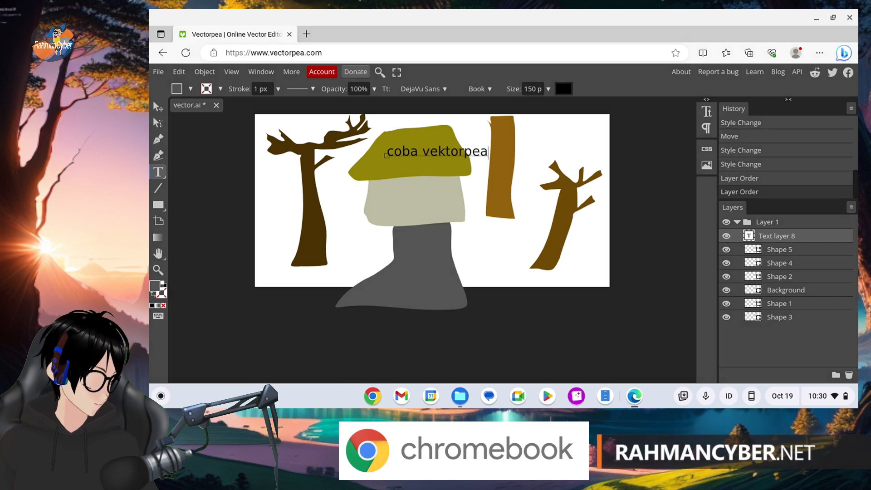
Change the font of the whole "coba vektorpea" text to Commando
{"action": "left_click_drag", "start_coordinate": [388, 153], "coordinate": [498, 151]}
{"action": "left_click", "coordinate": [444, 89]}
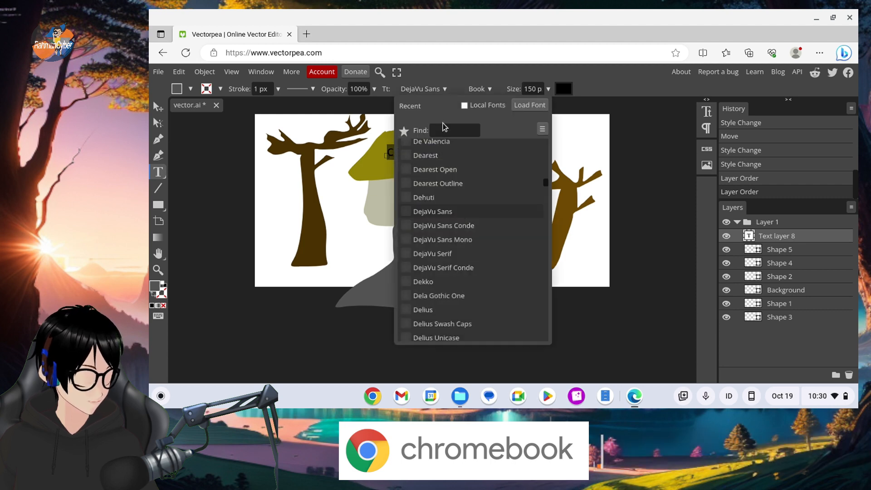
{"action": "scroll", "coordinate": [448, 210], "scroll_direction": "up", "scroll_amount": 4}
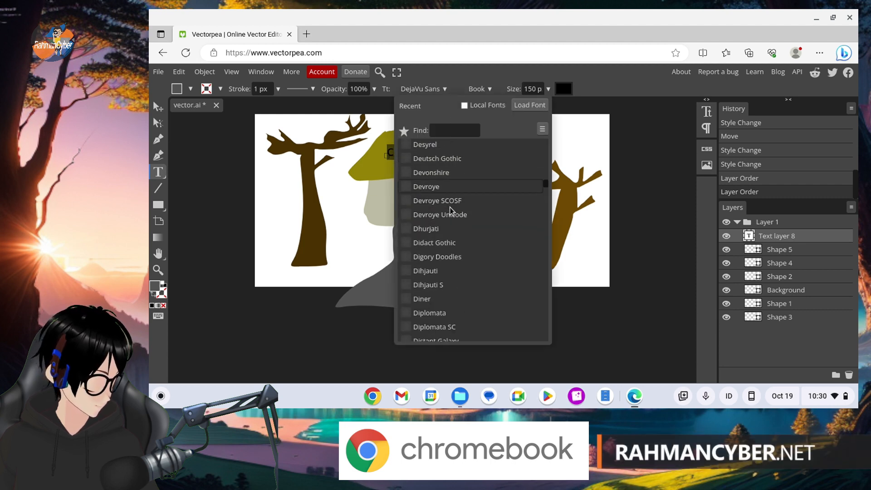
{"action": "scroll", "coordinate": [531, 186], "scroll_direction": "up", "scroll_amount": 10}
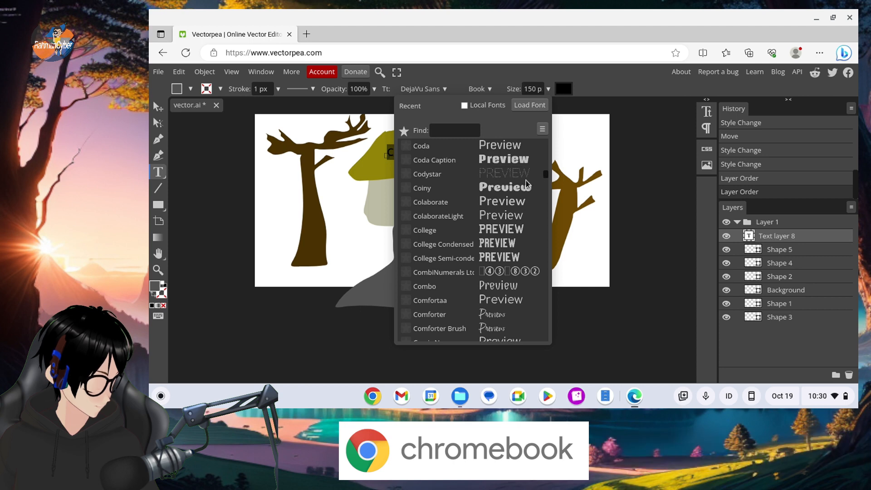
{"action": "scroll", "coordinate": [499, 203], "scroll_direction": "down", "scroll_amount": 4}
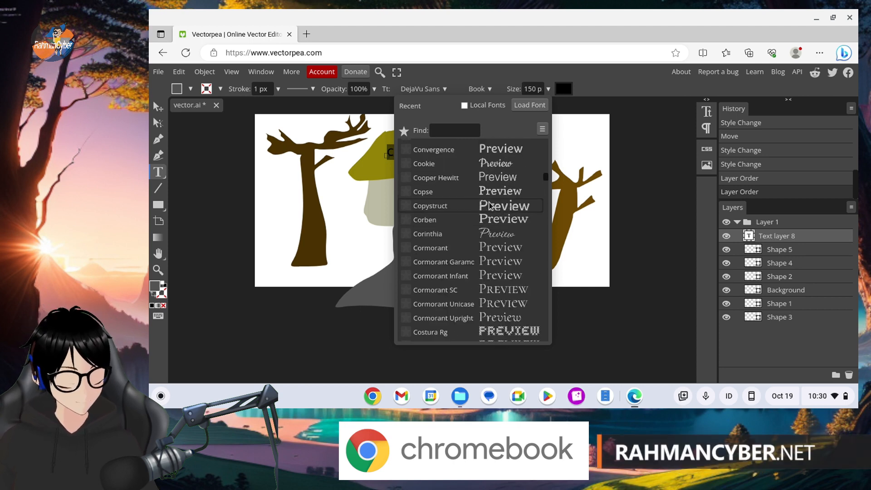
{"action": "left_click", "coordinate": [491, 211]}
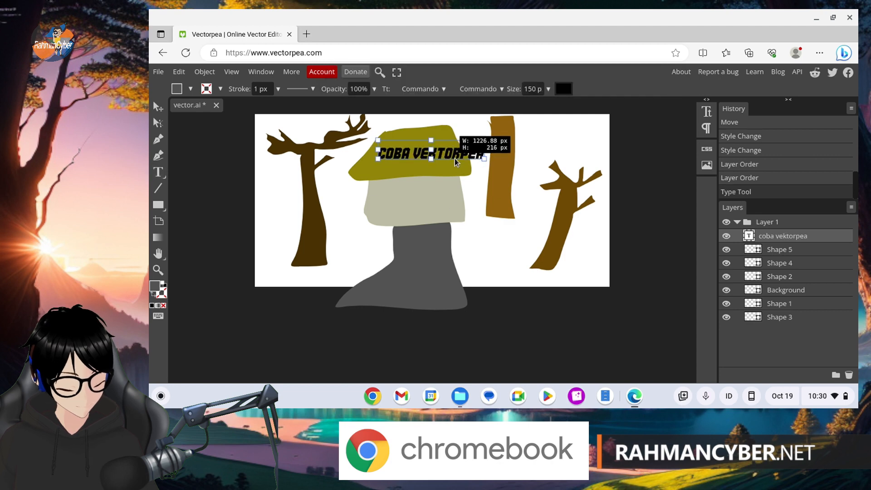
Fit the text within the roof at a size of about 168 px and colour it white, fefefe
{"action": "left_click_drag", "start_coordinate": [455, 159], "coordinate": [498, 142]}
{"action": "left_click", "coordinate": [563, 89]}
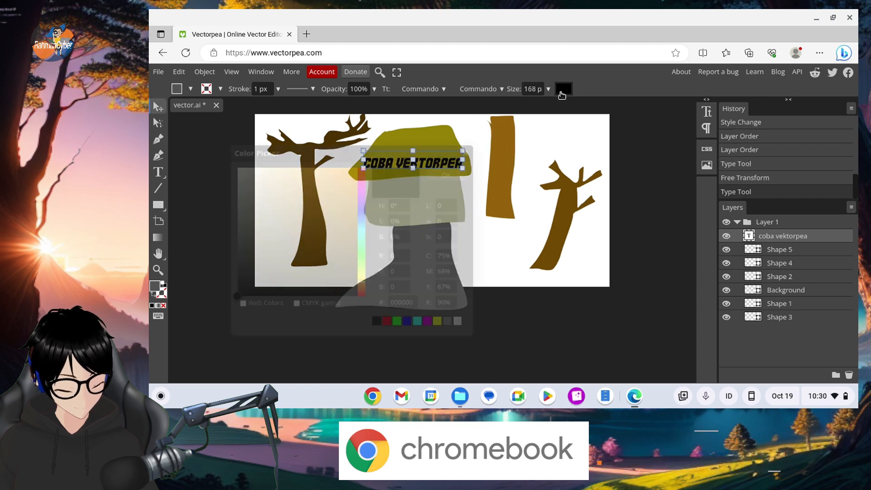
{"action": "left_click_drag", "start_coordinate": [321, 202], "coordinate": [247, 157]}
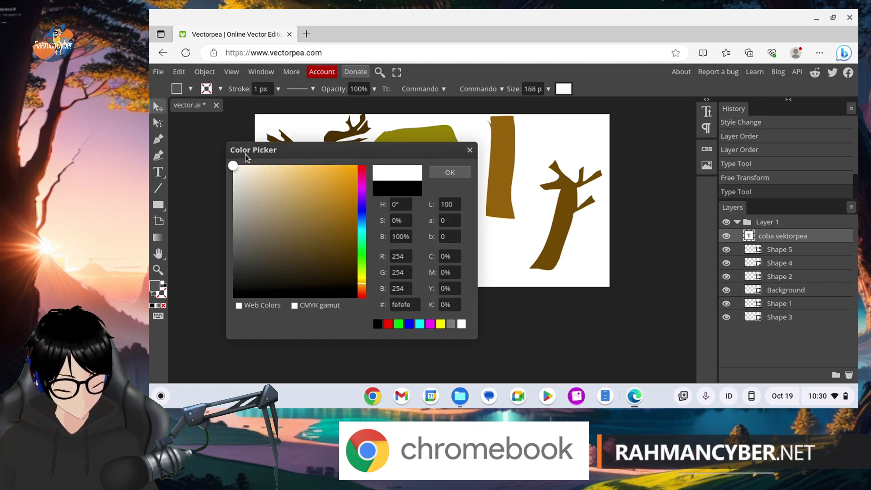
{"action": "left_click", "coordinate": [450, 173]}
{"action": "left_click", "coordinate": [350, 154]}
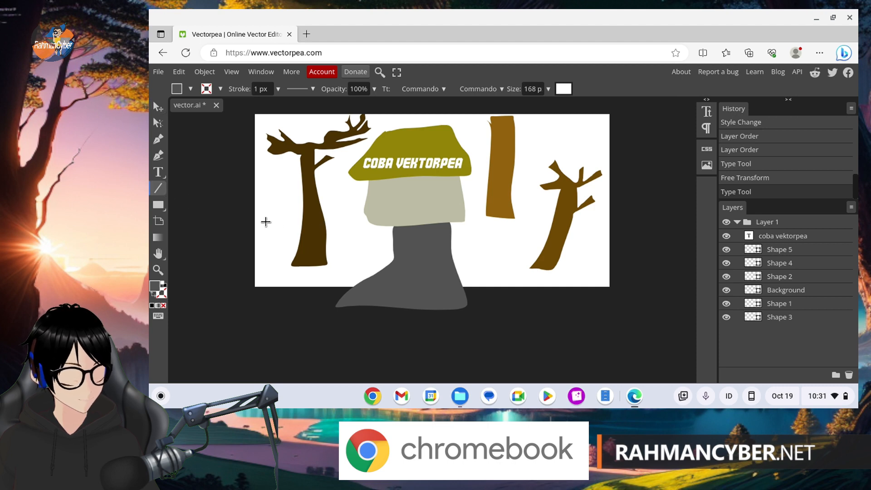
Draw a nearly horizontal line across the scene, from beside the dark tree through the wall's lower edge to beyond the leaning tree
{"action": "left_click_drag", "start_coordinate": [266, 222], "coordinate": [593, 219]}
{"action": "left_click", "coordinate": [158, 106]}
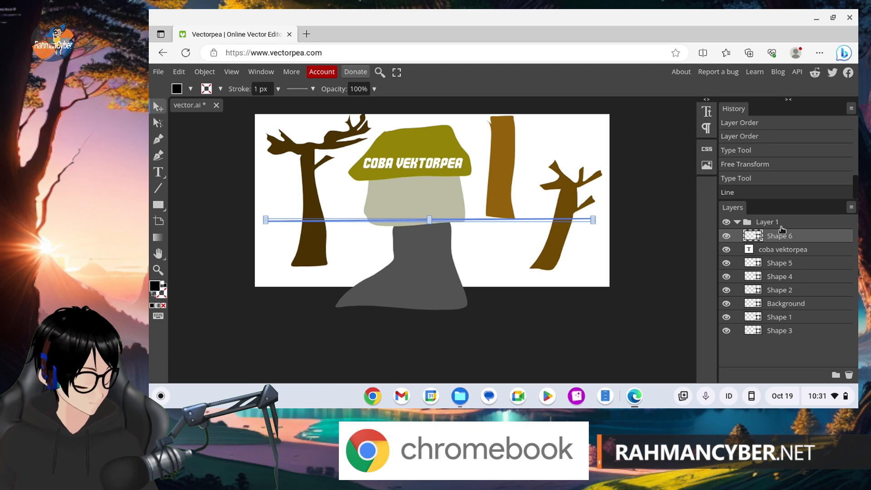
Shift the main artboard with its artwork slightly right and down, and create a small second artboard to its left
{"action": "left_click", "coordinate": [158, 225]}
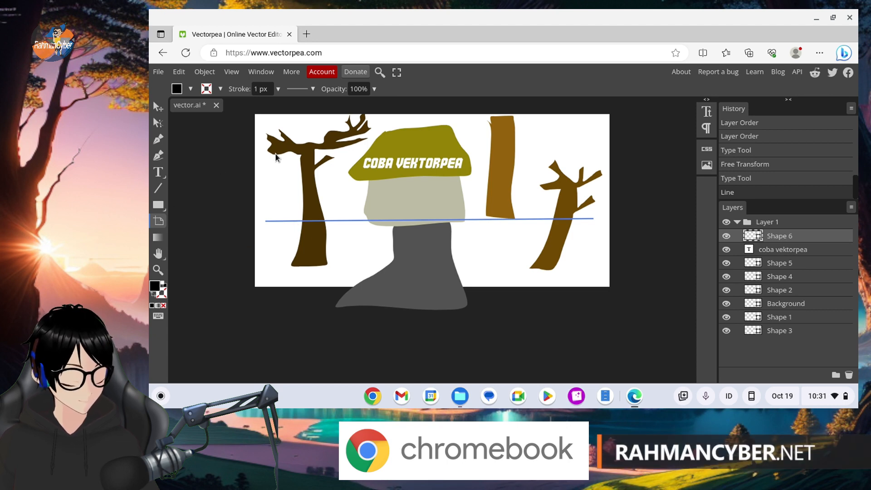
{"action": "left_click_drag", "start_coordinate": [262, 151], "coordinate": [296, 159]}
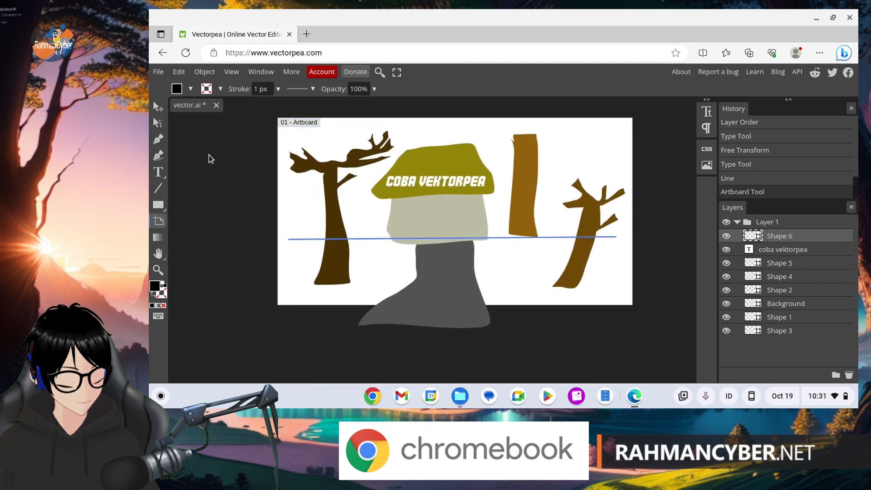
{"action": "left_click_drag", "start_coordinate": [187, 141], "coordinate": [270, 193]}
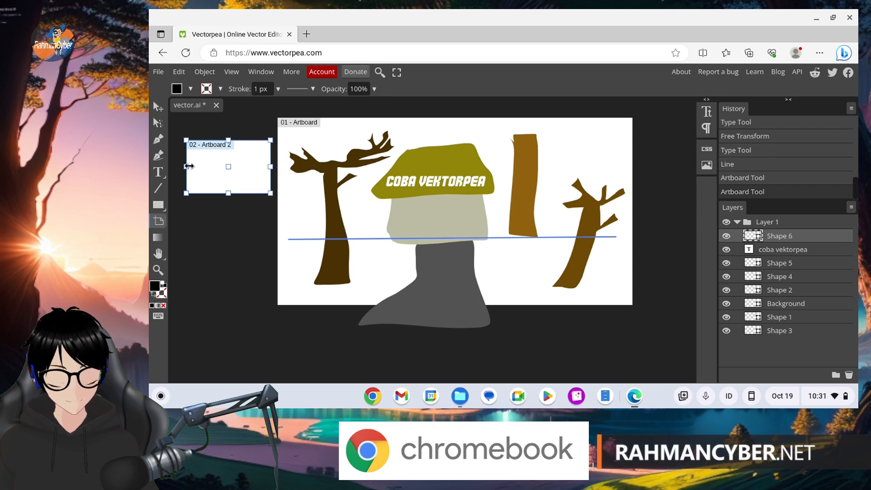
{"action": "left_click_drag", "start_coordinate": [187, 166], "coordinate": [186, 166]}
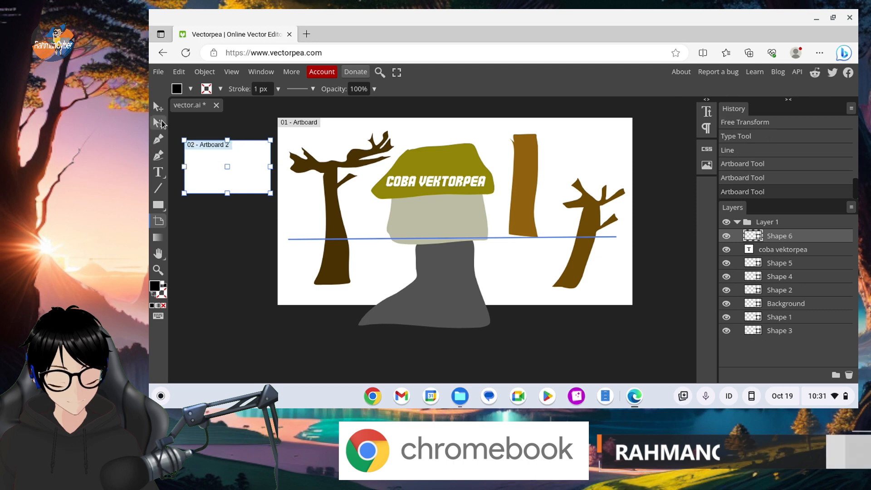
{"action": "left_click", "coordinate": [204, 223]}
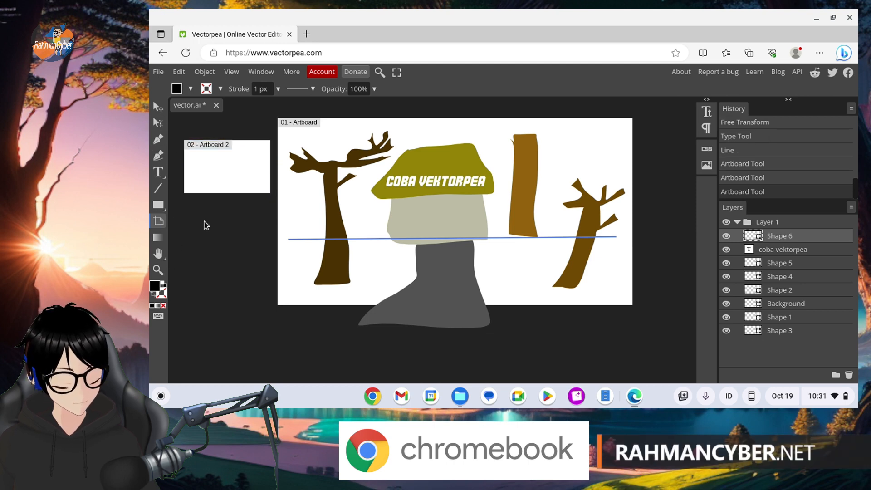
{"action": "left_click", "coordinate": [160, 255]}
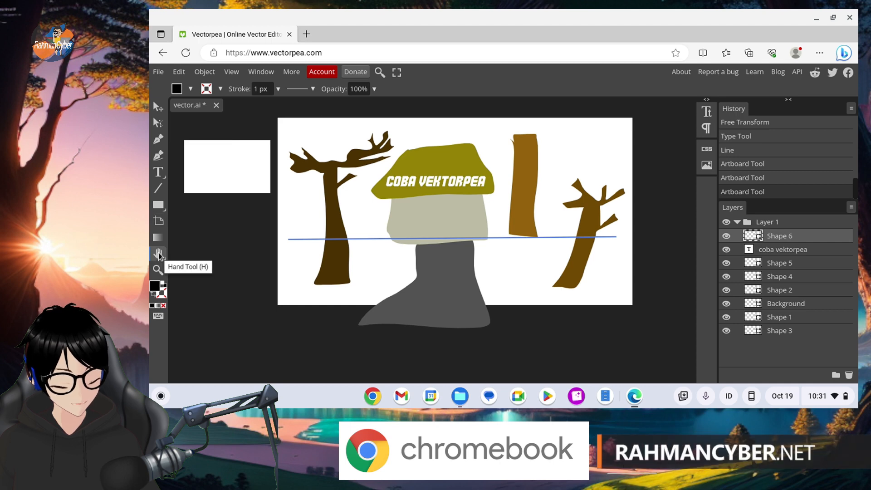
{"action": "scroll", "coordinate": [413, 214], "scroll_direction": "up", "scroll_amount": 3}
{"action": "scroll", "coordinate": [412, 214], "scroll_direction": "down", "scroll_amount": 3}
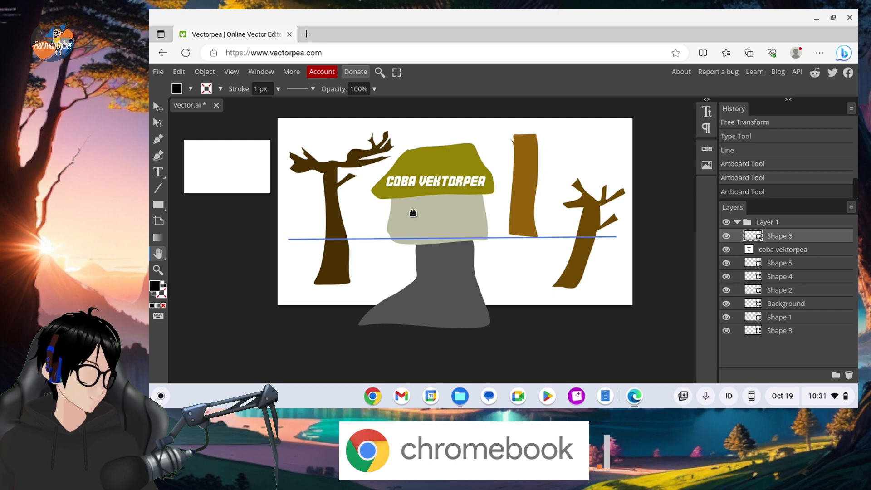
{"action": "scroll", "coordinate": [413, 213], "scroll_direction": "left", "scroll_amount": 3}
{"action": "scroll", "coordinate": [413, 213], "scroll_direction": "right", "scroll_amount": 3}
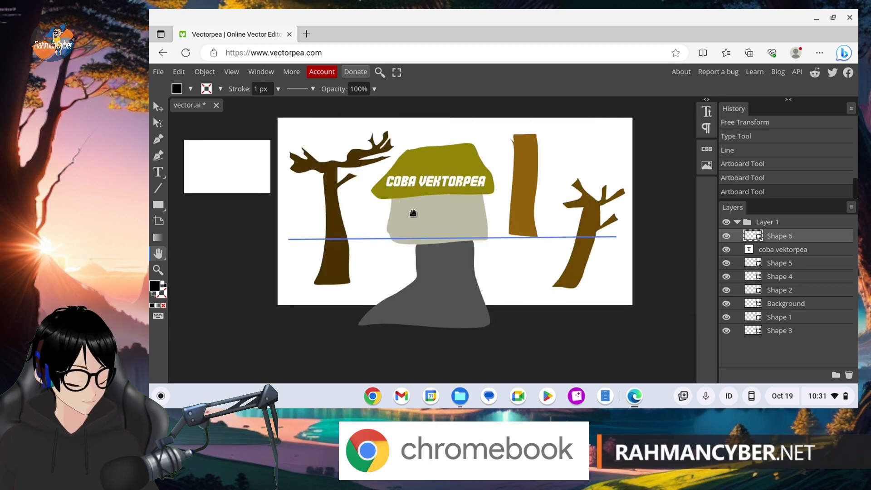
Inspect the scene with the Hand tool, examining its width, the leaning tree's branch up close, and the whole artboard from afar
{"action": "scroll", "coordinate": [413, 213], "scroll_direction": "left", "scroll_amount": 2}
{"action": "scroll", "coordinate": [413, 214], "scroll_direction": "right", "scroll_amount": 2}
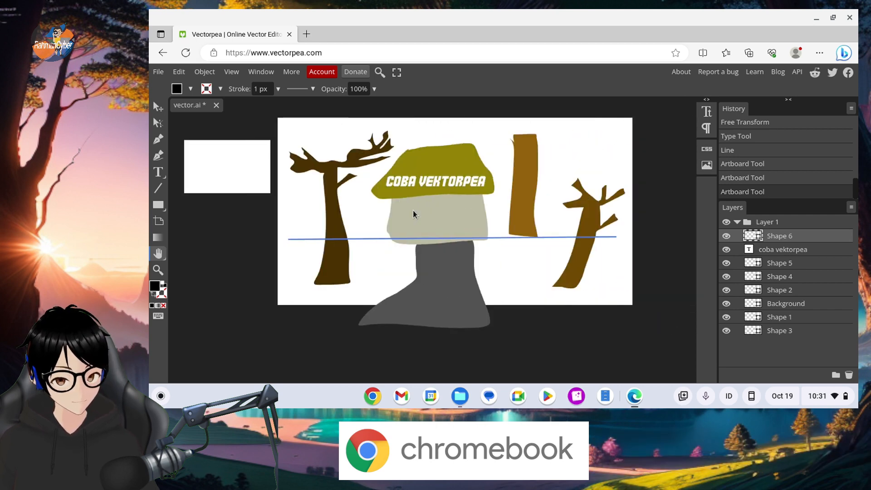
{"action": "scroll", "coordinate": [413, 213], "scroll_direction": "left", "scroll_amount": 2}
{"action": "scroll", "coordinate": [413, 213], "scroll_direction": "right", "scroll_amount": 3}
{"action": "scroll", "coordinate": [413, 214], "scroll_direction": "left", "scroll_amount": 3}
{"action": "scroll", "coordinate": [413, 214], "scroll_direction": "right", "scroll_amount": 3}
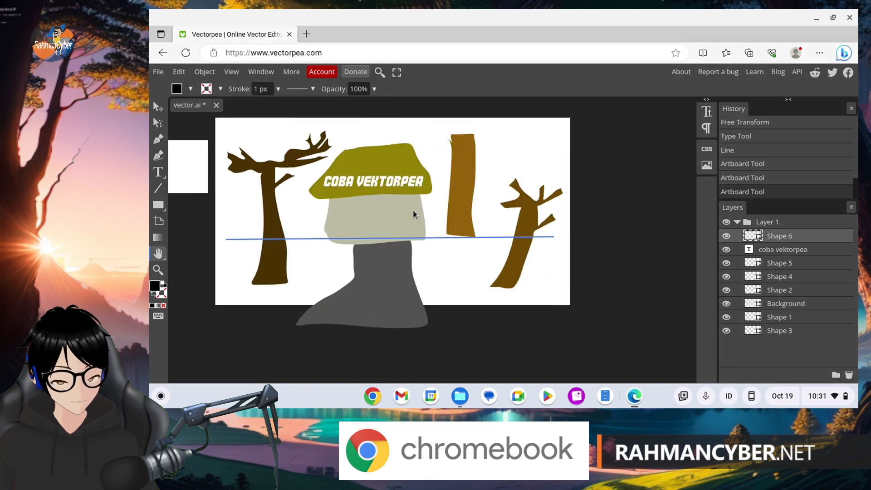
{"action": "scroll", "coordinate": [413, 214], "scroll_direction": "left", "scroll_amount": 1}
{"action": "scroll", "coordinate": [413, 213], "scroll_direction": "up", "scroll_amount": 5}
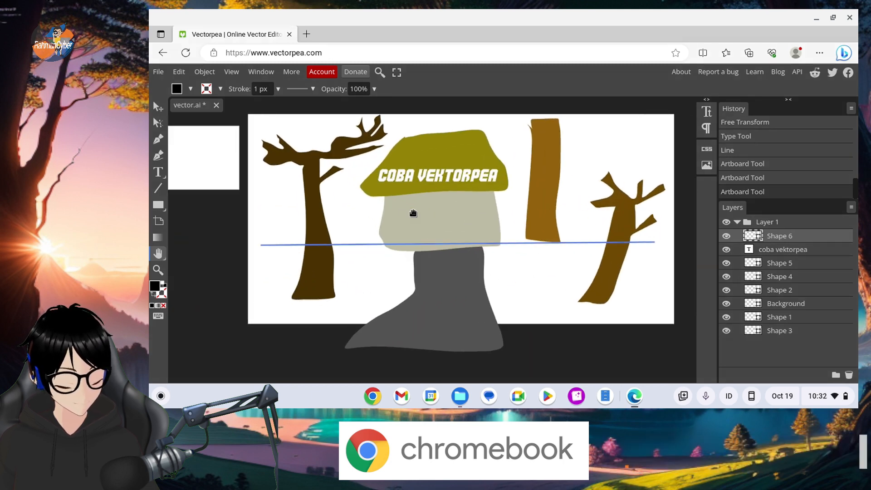
{"action": "scroll", "coordinate": [413, 214], "scroll_direction": "down", "scroll_amount": 3}
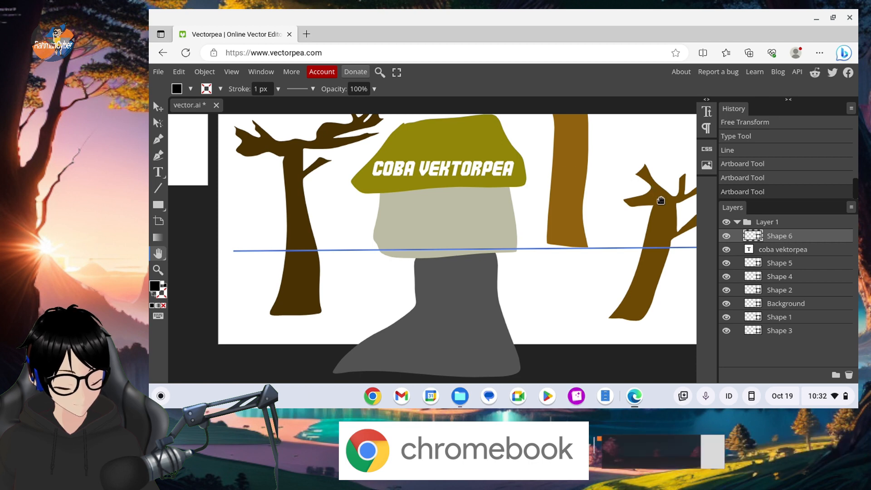
{"action": "scroll", "coordinate": [660, 200], "scroll_direction": "up", "scroll_amount": 5}
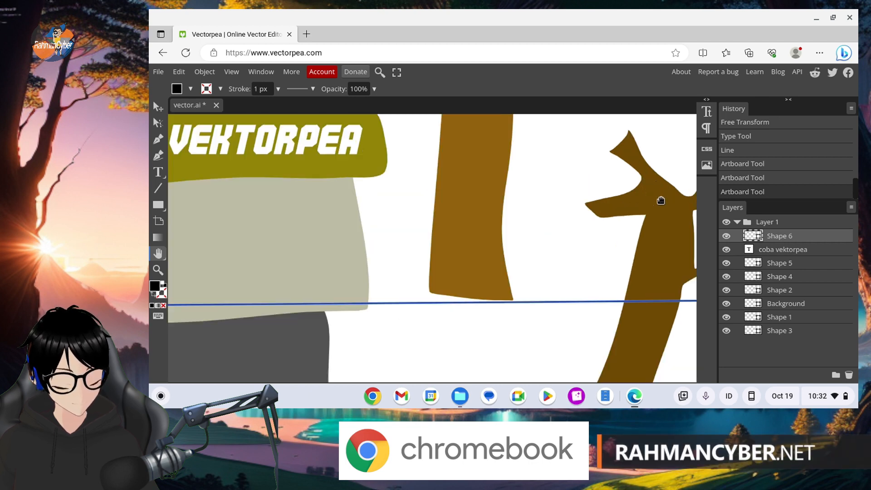
{"action": "scroll", "coordinate": [661, 200], "scroll_direction": "down", "scroll_amount": 2}
{"action": "scroll", "coordinate": [661, 201], "scroll_direction": "up", "scroll_amount": 2}
{"action": "scroll", "coordinate": [661, 200], "scroll_direction": "down", "scroll_amount": 4}
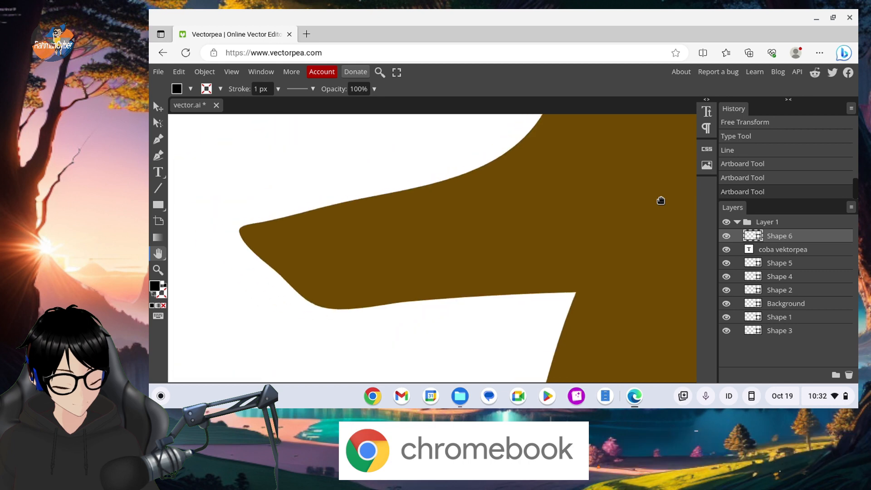
{"action": "scroll", "coordinate": [258, 220], "scroll_direction": "up", "scroll_amount": 3}
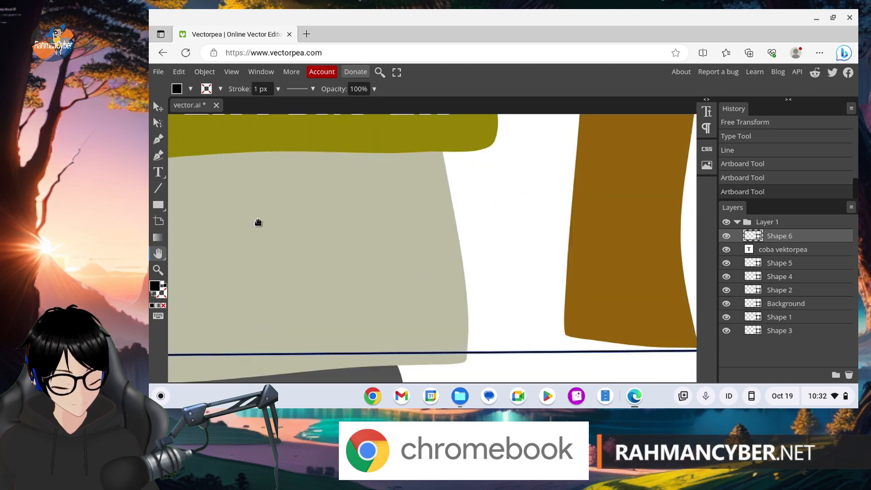
{"action": "scroll", "coordinate": [258, 220], "scroll_direction": "down", "scroll_amount": 6}
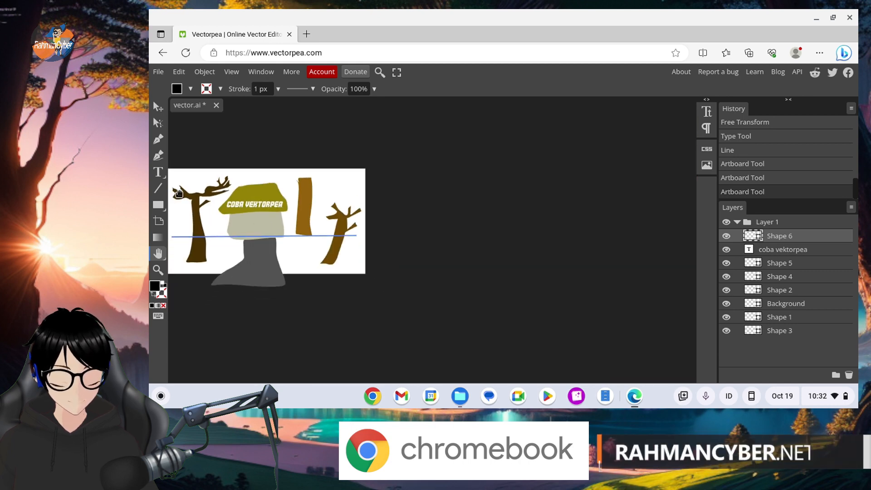
{"action": "scroll", "coordinate": [180, 194], "scroll_direction": "up", "scroll_amount": 5}
{"action": "scroll", "coordinate": [179, 194], "scroll_direction": "down", "scroll_amount": 1}
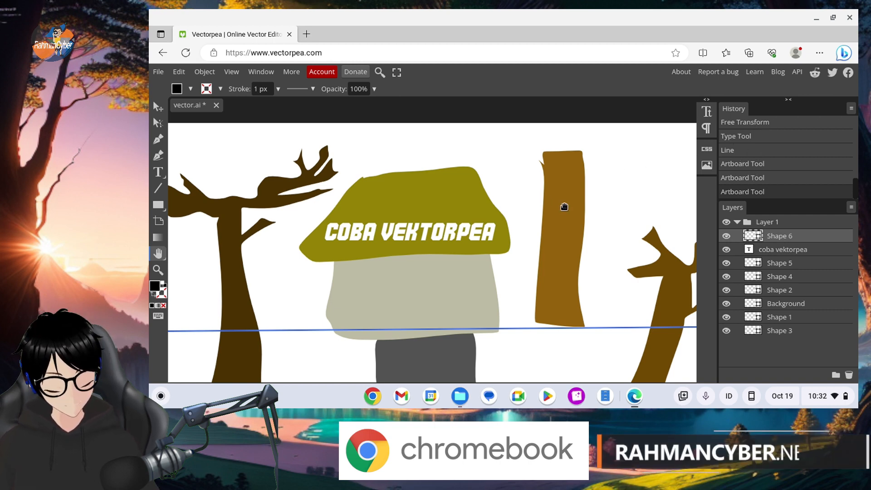
Magnify the roof lettering with the Zoom tool
{"action": "left_click", "coordinate": [161, 273]}
{"action": "left_click", "coordinate": [382, 252]}
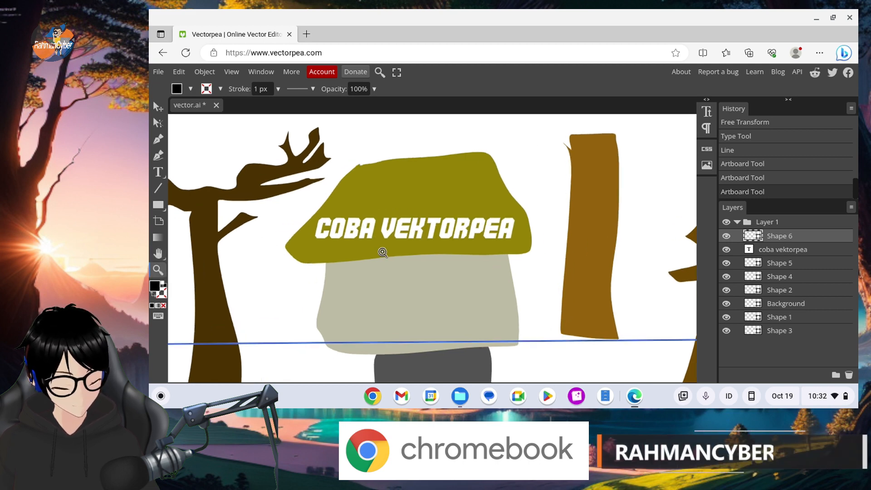
{"action": "left_click", "coordinate": [383, 252]}
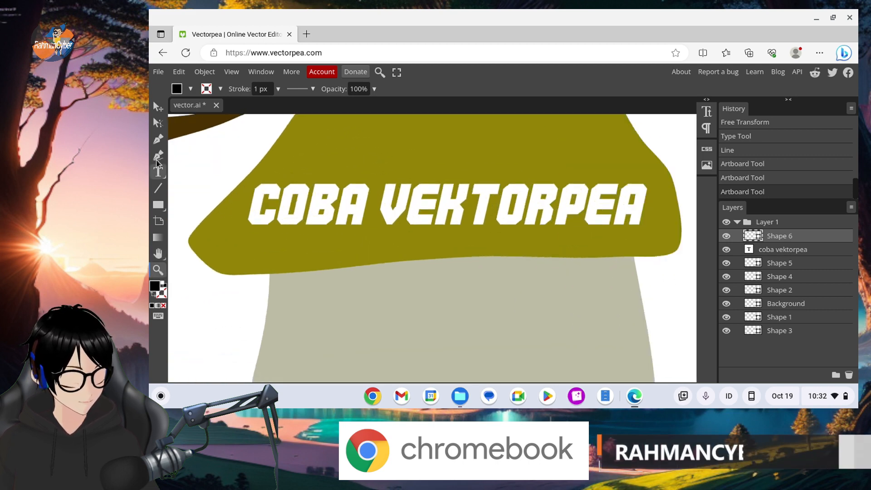
Survey the main artboard, the small second artboard and the empty canvas around them with the selection tool active
{"action": "left_click", "coordinate": [158, 107]}
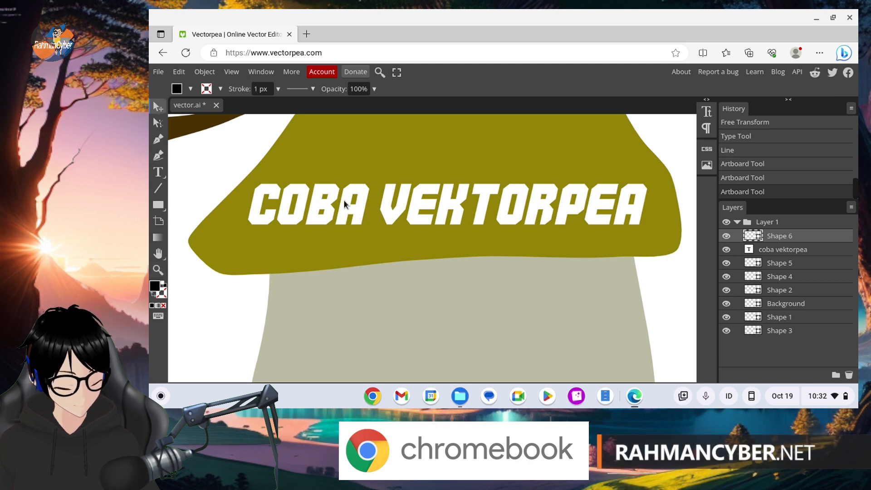
{"action": "scroll", "coordinate": [328, 194], "scroll_direction": "down", "scroll_amount": 5}
{"action": "scroll", "coordinate": [203, 193], "scroll_direction": "down", "scroll_amount": 1}
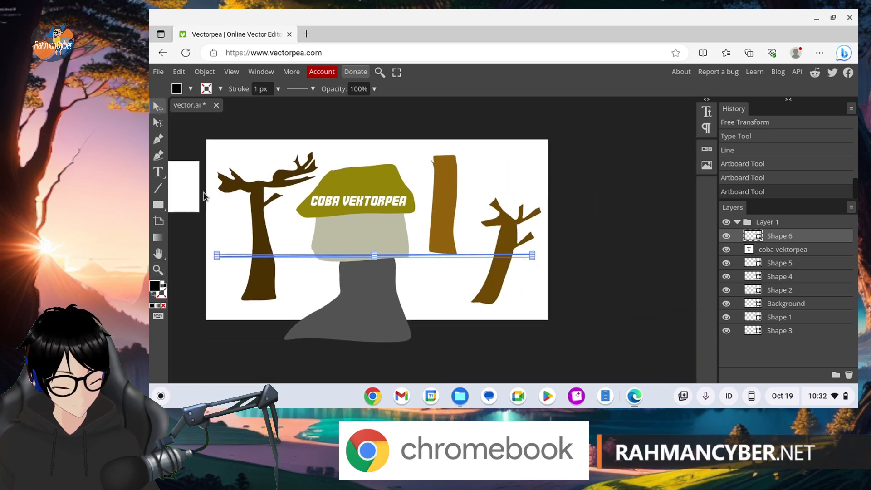
{"action": "scroll", "coordinate": [204, 193], "scroll_direction": "up", "scroll_amount": 1}
{"action": "scroll", "coordinate": [225, 210], "scroll_direction": "down", "scroll_amount": 3}
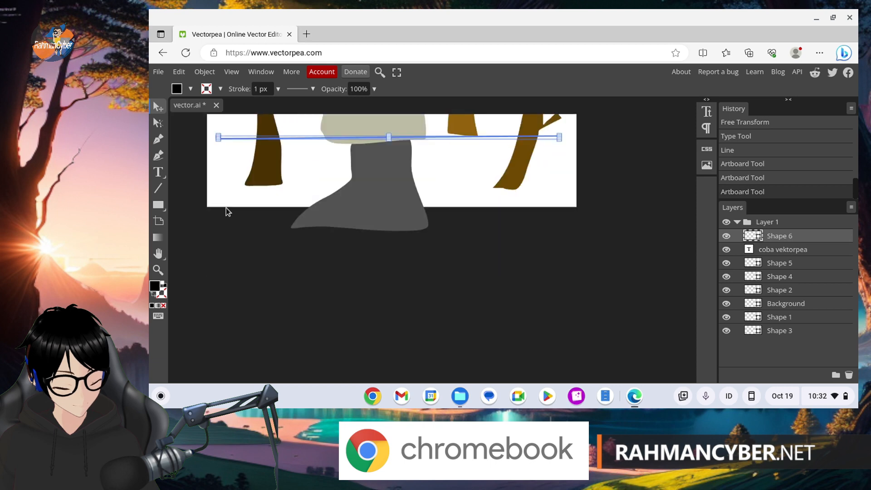
{"action": "scroll", "coordinate": [226, 211], "scroll_direction": "up", "scroll_amount": 4}
{"action": "scroll", "coordinate": [226, 208], "scroll_direction": "down", "scroll_amount": 3}
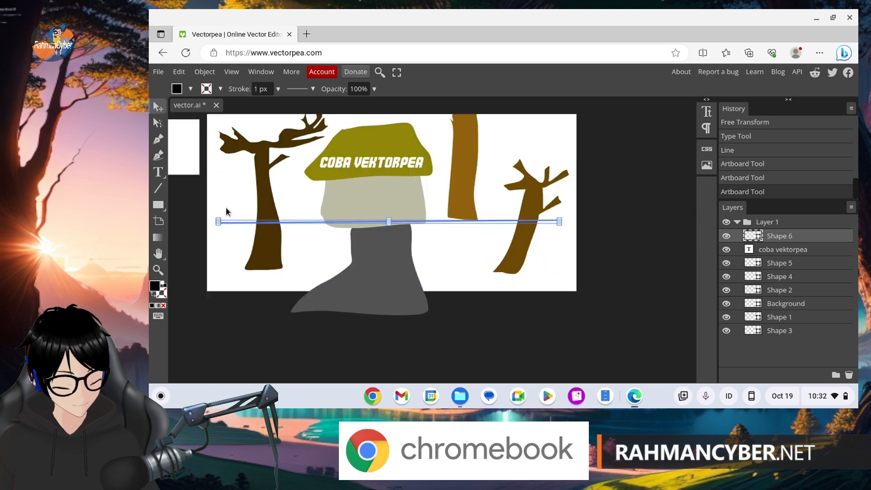
{"action": "scroll", "coordinate": [225, 207], "scroll_direction": "right", "scroll_amount": 5}
{"action": "scroll", "coordinate": [226, 208], "scroll_direction": "left", "scroll_amount": 10}
{"action": "scroll", "coordinate": [227, 208], "scroll_direction": "right", "scroll_amount": 5}
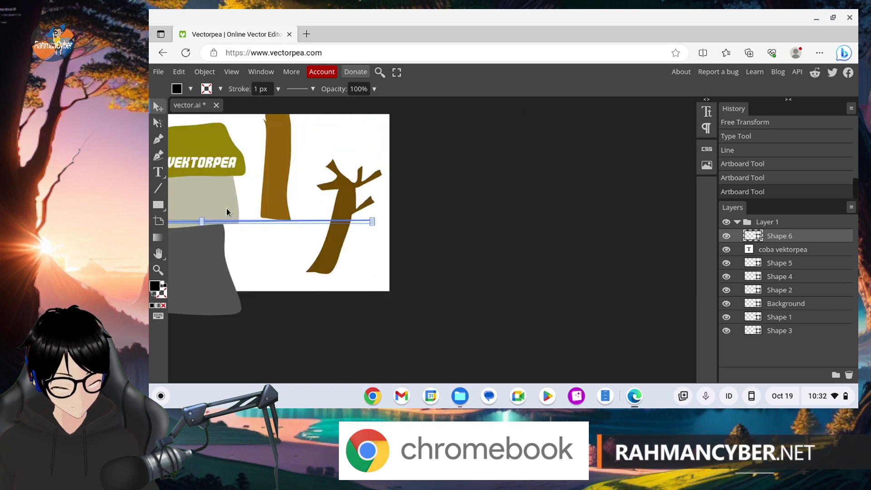
{"action": "scroll", "coordinate": [227, 208], "scroll_direction": "left", "scroll_amount": 6}
{"action": "scroll", "coordinate": [226, 209], "scroll_direction": "down", "scroll_amount": 2}
{"action": "scroll", "coordinate": [227, 208], "scroll_direction": "up", "scroll_amount": 4}
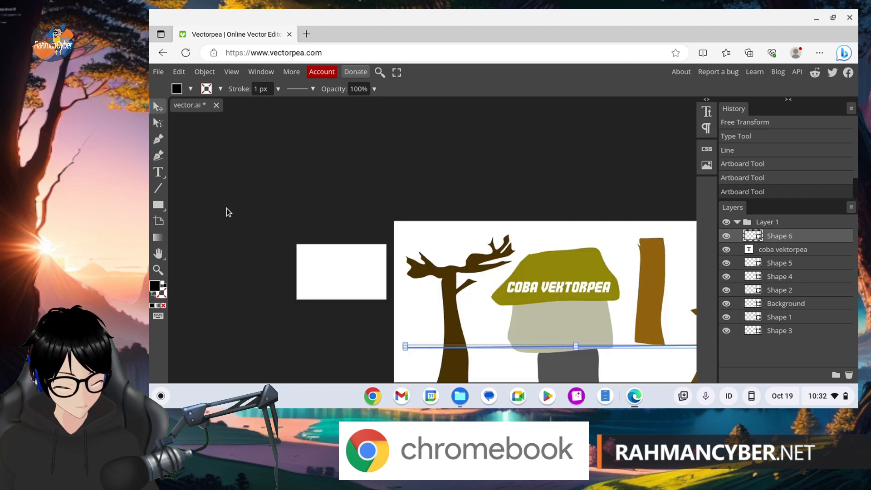
{"action": "scroll", "coordinate": [227, 208], "scroll_direction": "down", "scroll_amount": 3}
{"action": "scroll", "coordinate": [227, 208], "scroll_direction": "up", "scroll_amount": 1}
{"action": "scroll", "coordinate": [227, 208], "scroll_direction": "up", "scroll_amount": 3}
{"action": "scroll", "coordinate": [418, 298], "scroll_direction": "right", "scroll_amount": 6}
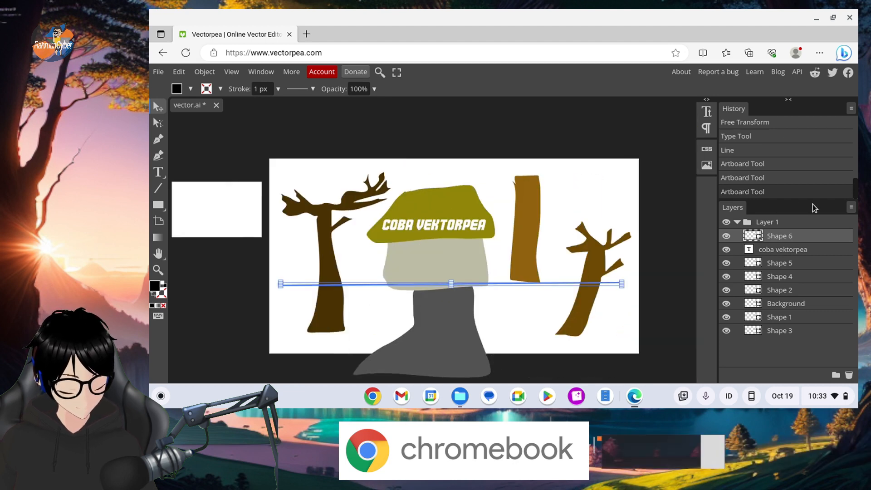
Bring up the paragraph settings and add four lines of filler text, beginning "tjjeyryrur", over the wall below the roof
{"action": "left_click", "coordinate": [707, 128]}
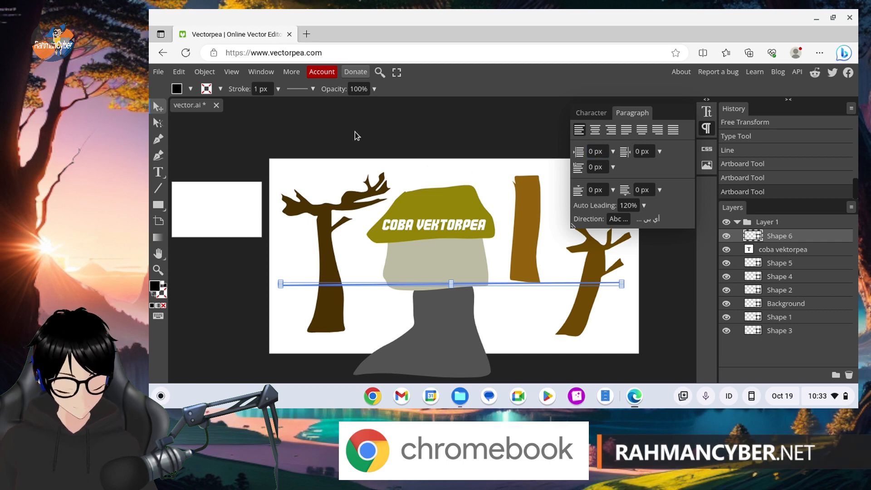
{"action": "left_click", "coordinate": [456, 113]}
{"action": "key", "text": "t"}
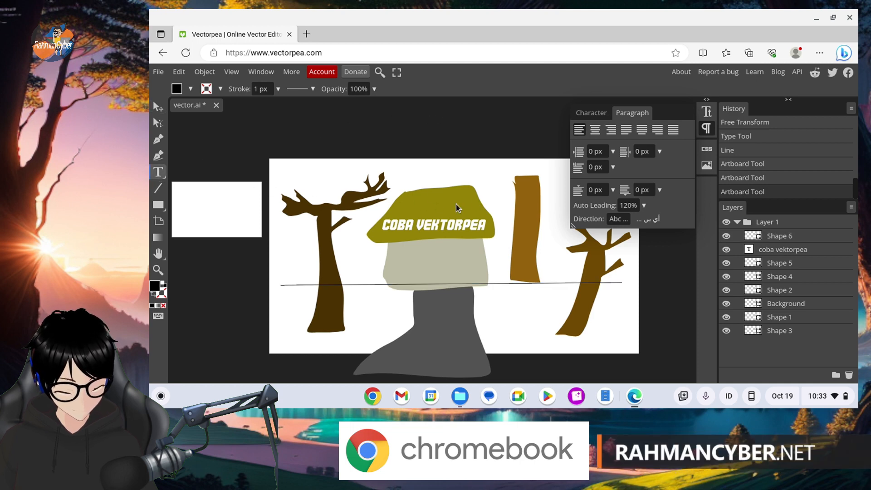
{"action": "left_click", "coordinate": [410, 254]}
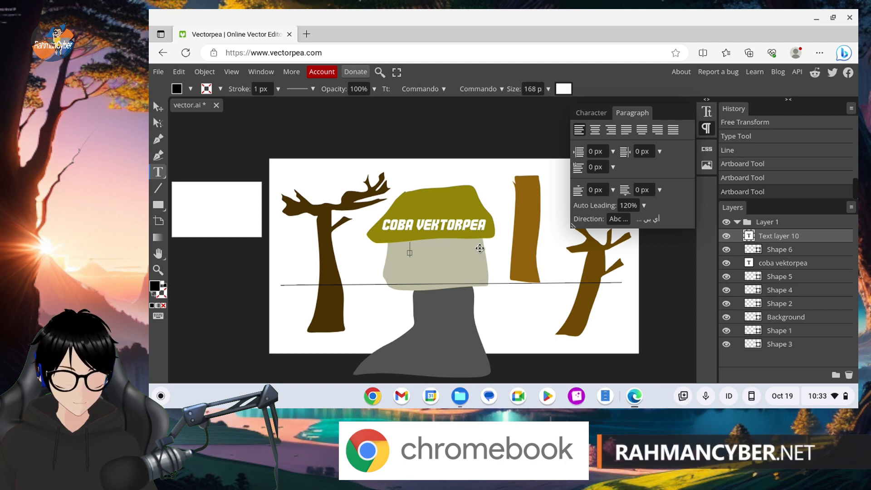
{"action": "type", "text": "TJJEYRYRUR EEEJRURUR"}
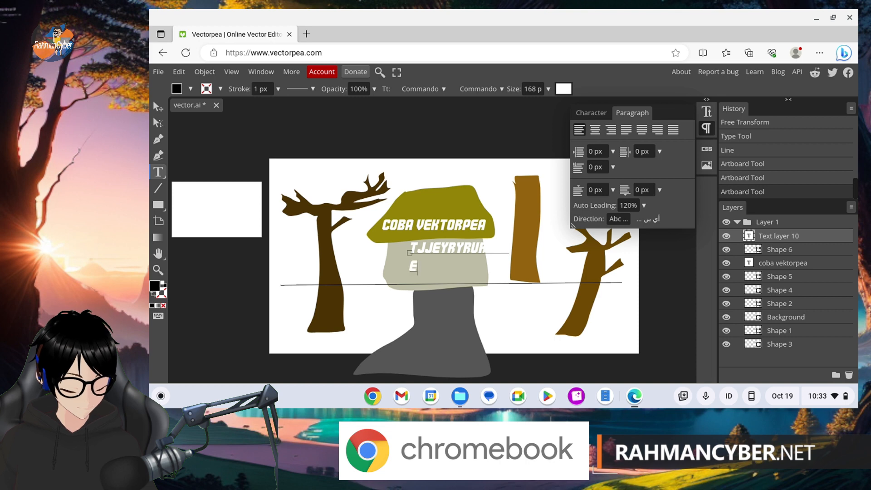
{"action": "type", "text": "T TH"}
{"action": "key", "text": "Return"}
{"action": "type", "text": "E"}
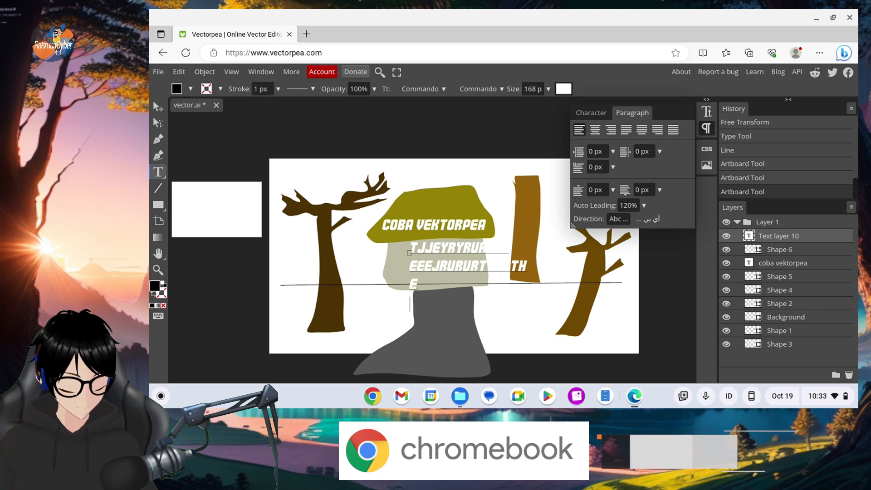
{"action": "key", "text": "Return"}
{"action": "type", "text": "EDOJOJROR"}
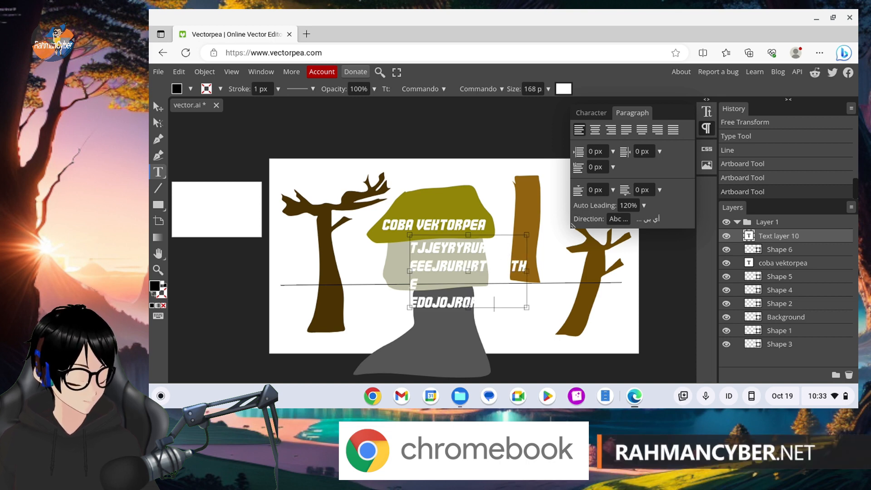
Set all of the filler text to the Comic Relief font at a size of 121 px
{"action": "key", "text": "ctrl+a"}
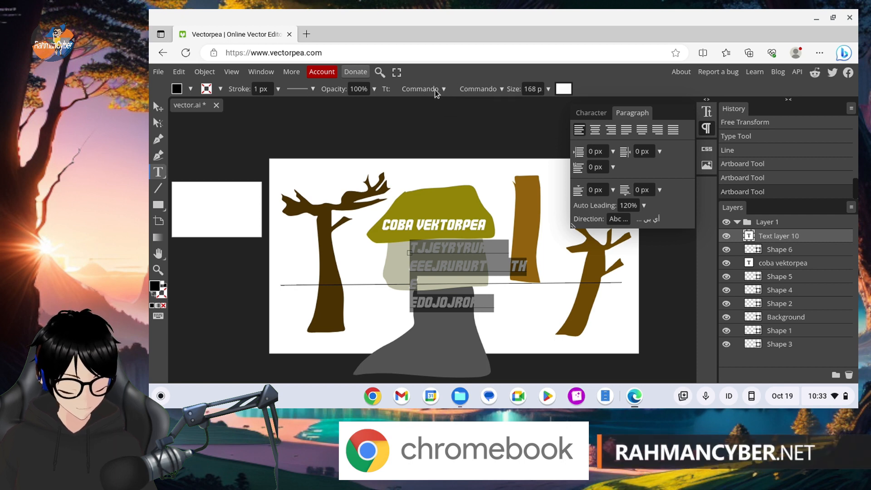
{"action": "left_click", "coordinate": [582, 117]}
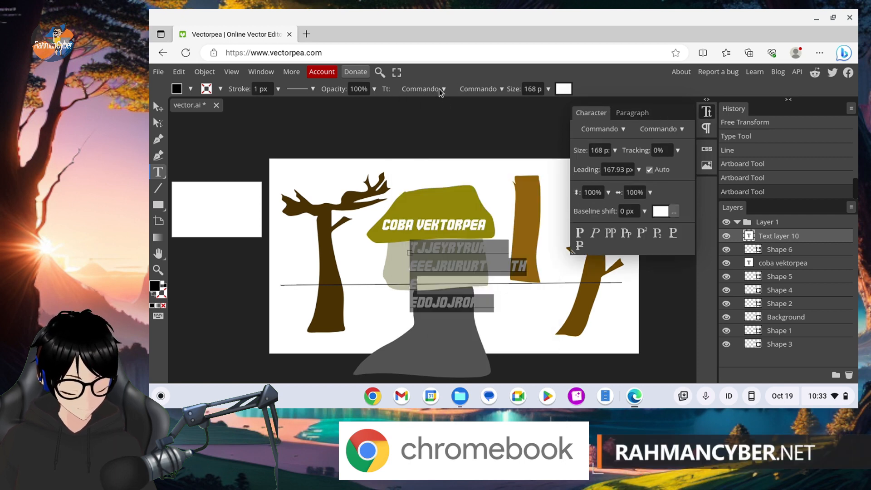
{"action": "left_click", "coordinate": [441, 90]}
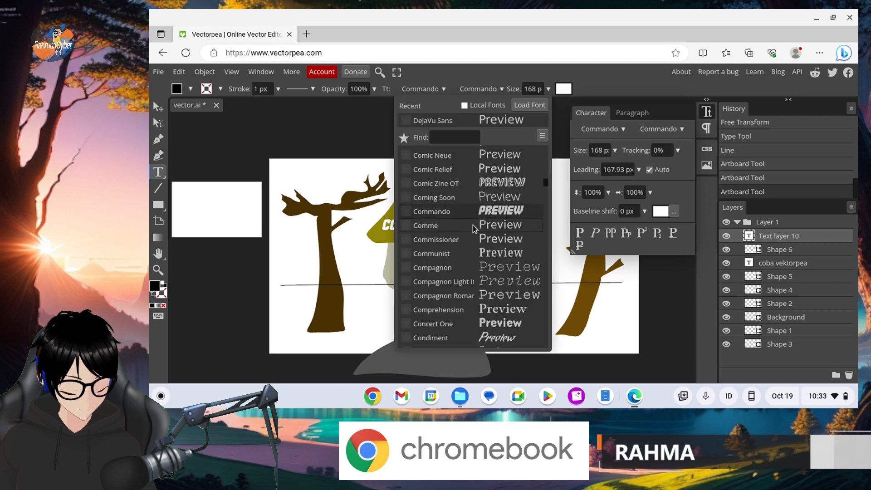
{"action": "left_click", "coordinate": [445, 170]}
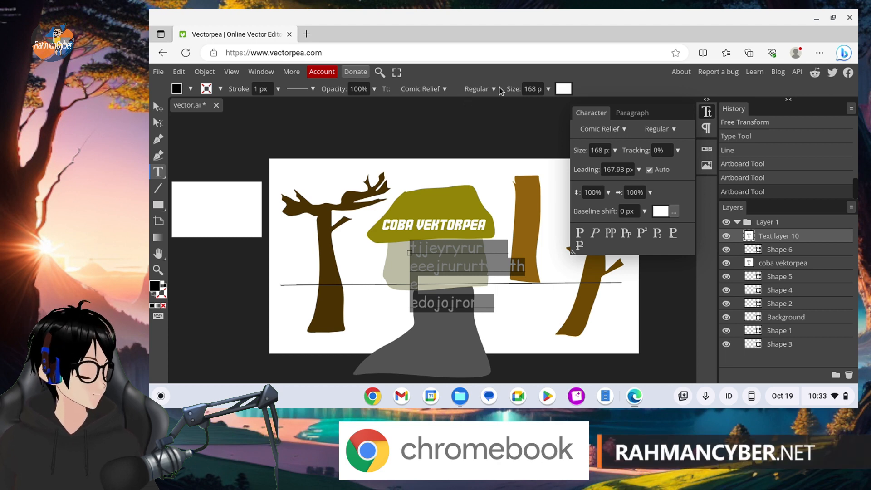
{"action": "left_click", "coordinate": [548, 91]}
{"action": "left_click", "coordinate": [539, 105]}
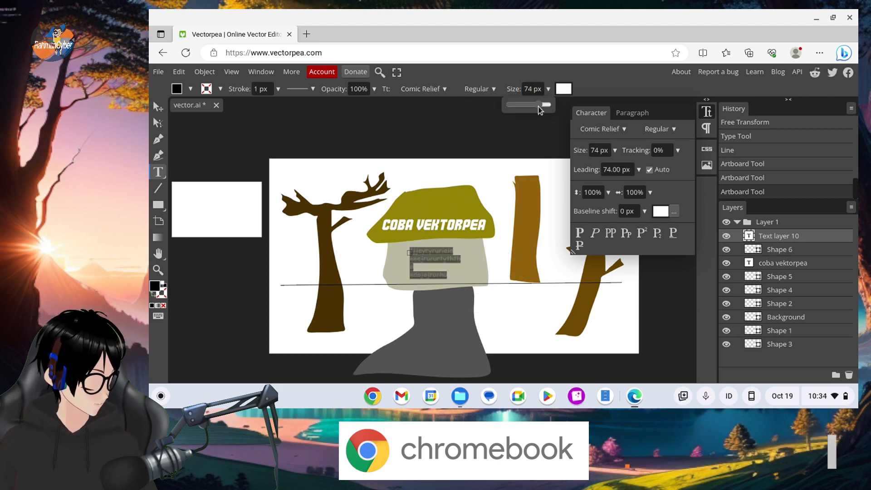
{"action": "left_click_drag", "start_coordinate": [537, 105], "coordinate": [544, 107]}
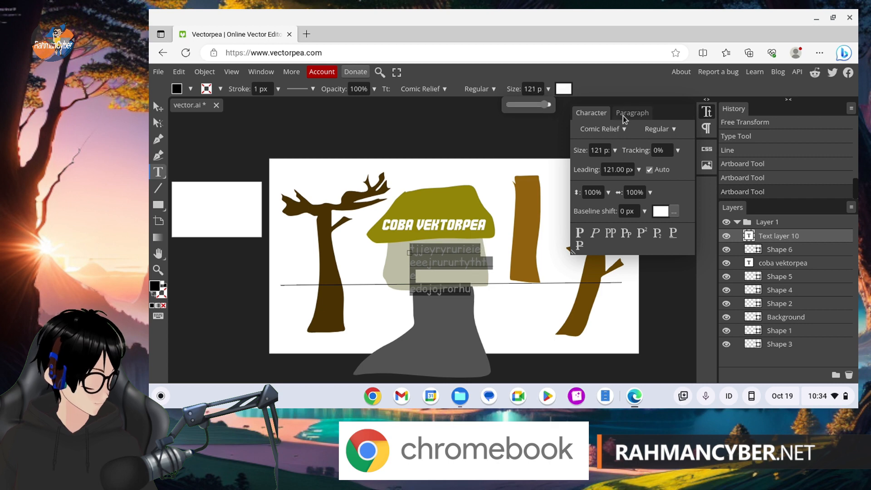
Make the filler text italic, bold and small caps, and centre-align its lines
{"action": "left_click", "coordinate": [598, 234]}
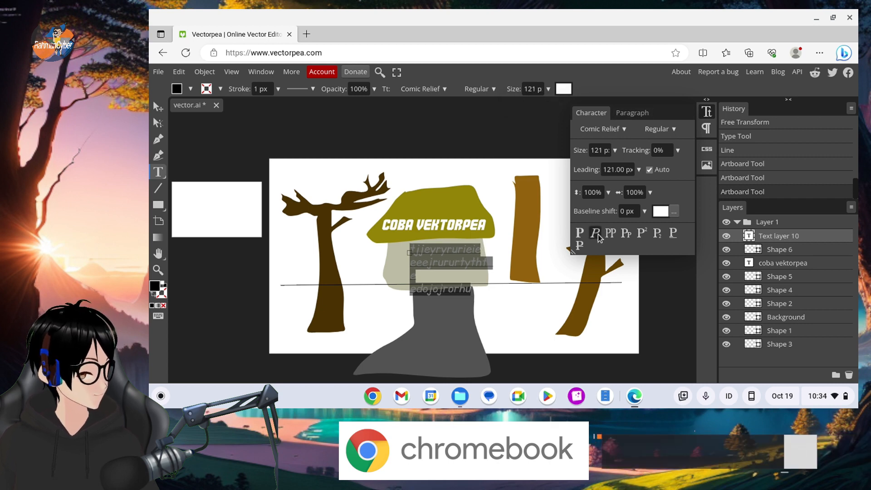
{"action": "left_click", "coordinate": [584, 241]}
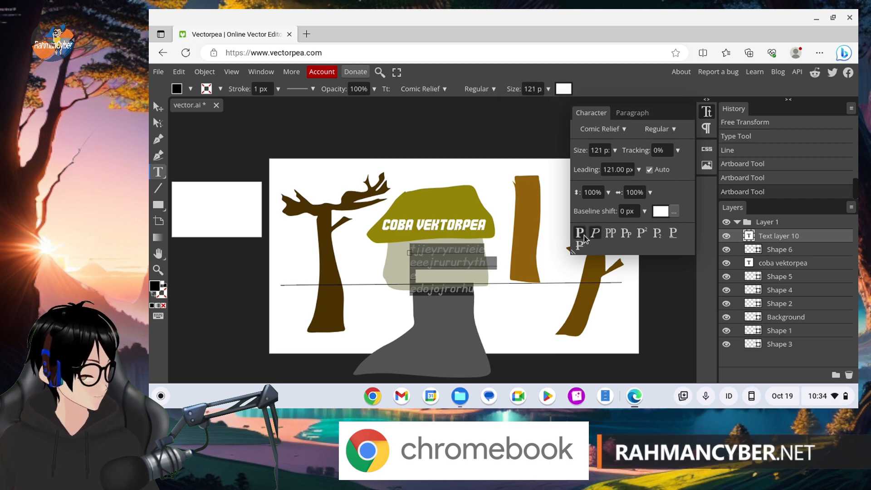
{"action": "left_click", "coordinate": [626, 233]}
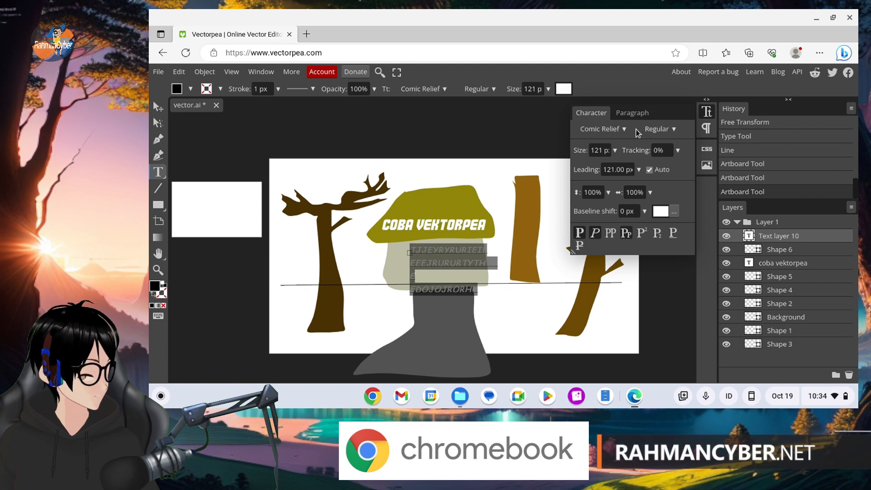
{"action": "left_click", "coordinate": [632, 113]}
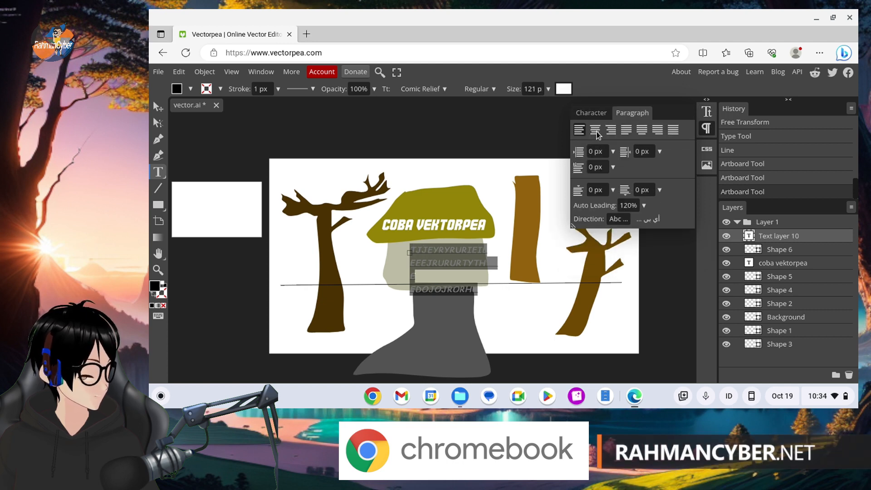
{"action": "left_click", "coordinate": [595, 131]}
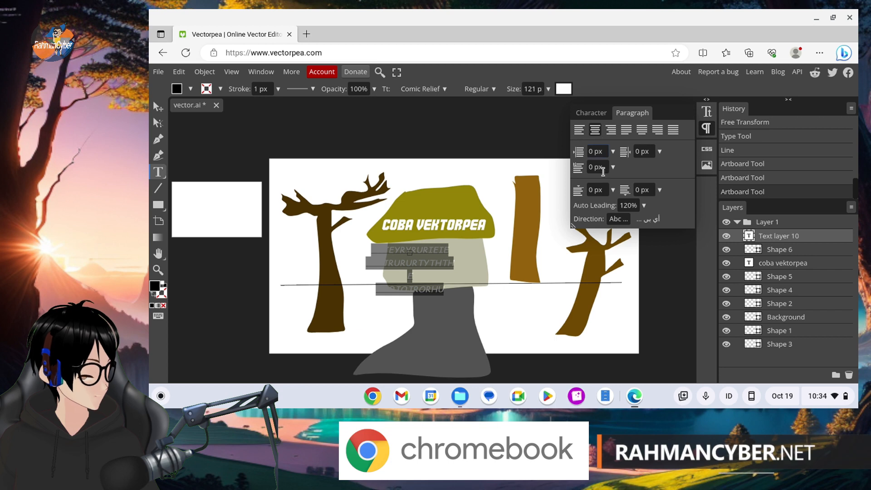
Close the paragraph settings, scale the filler text down to 80 px and fit it on the wall below the roof
{"action": "left_click_drag", "start_coordinate": [625, 152], "coordinate": [674, 112]}
{"action": "left_click", "coordinate": [709, 133]}
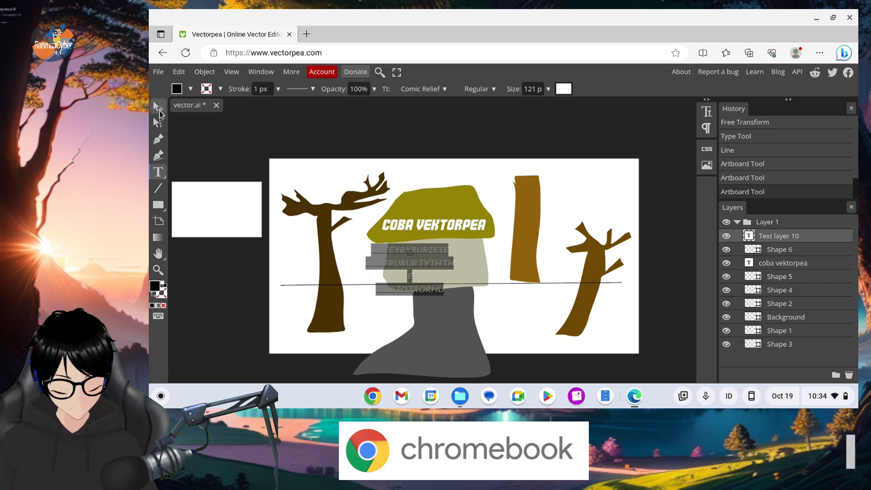
{"action": "mouse_move", "coordinate": [441, 254]}
{"action": "left_mouse_down"}
{"action": "mouse_move", "coordinate": [458, 298]}
{"action": "mouse_move", "coordinate": [451, 298]}
{"action": "mouse_move", "coordinate": [450, 258]}
{"action": "left_mouse_up"}
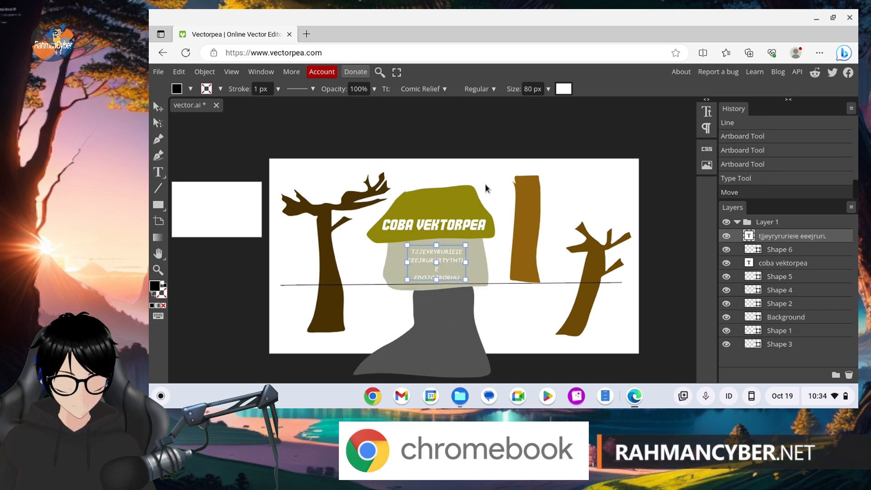
{"action": "left_click", "coordinate": [486, 183]}
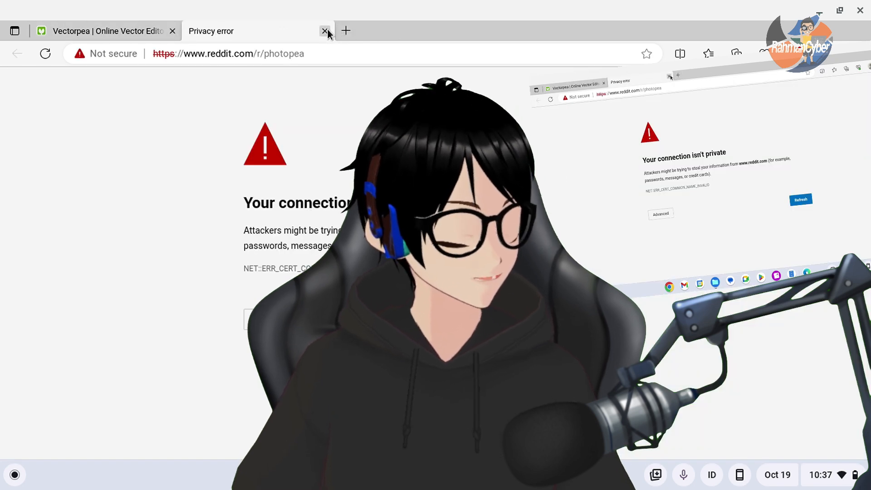
Close the Reddit and Twitter pages of Photopea and return to the drawing
{"action": "left_click", "coordinate": [328, 28]}
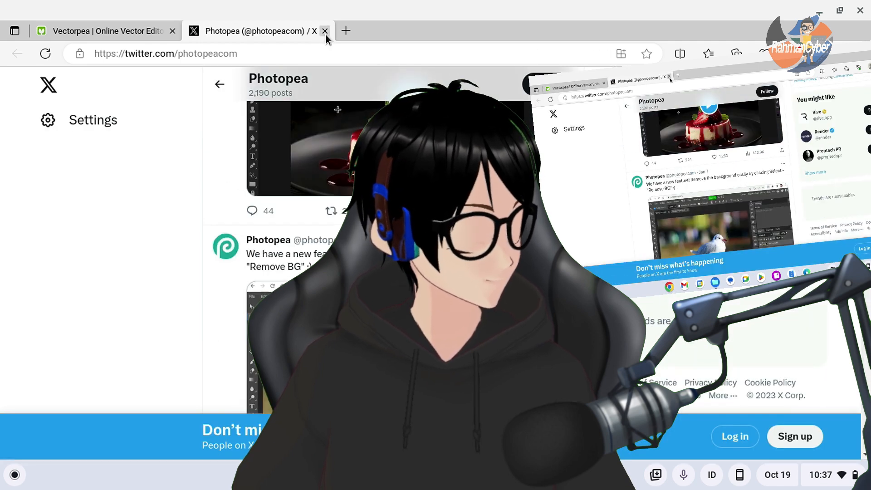
{"action": "left_click", "coordinate": [325, 32]}
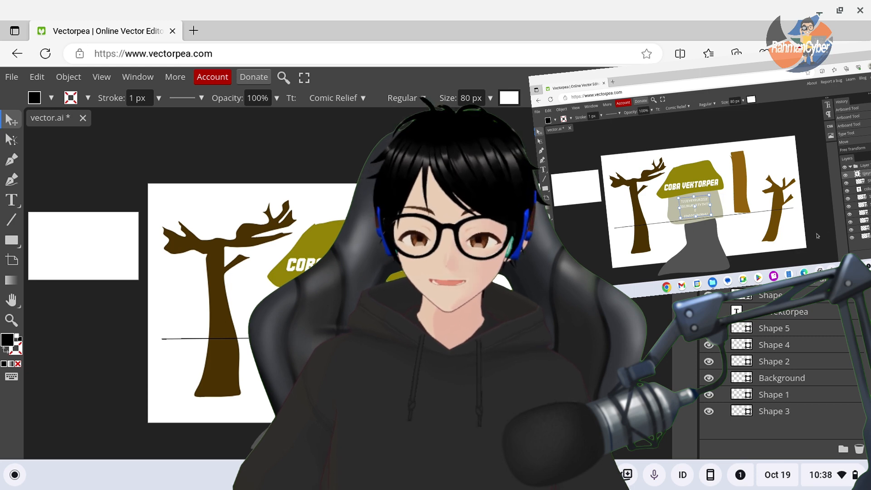
Open the Linux development environment options in the advanced developer section of the ChromeOS settings
{"action": "left_click", "coordinate": [836, 477]}
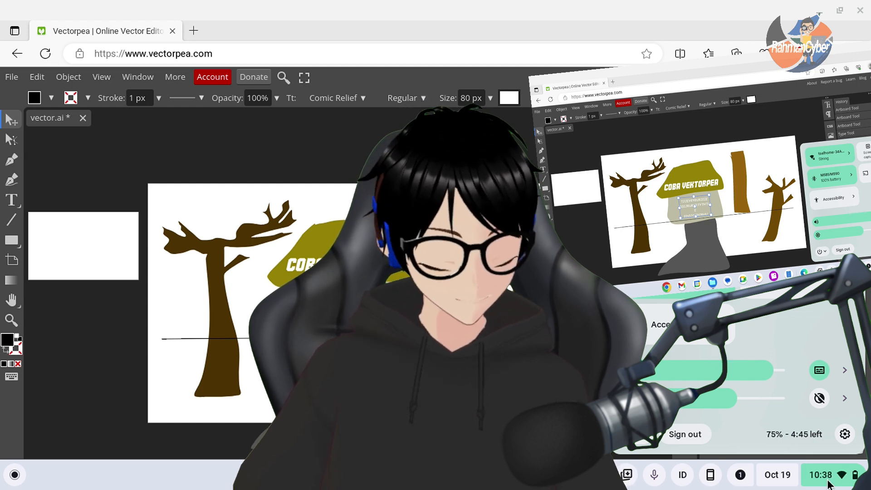
{"action": "left_click", "coordinate": [845, 434]}
{"action": "left_click_drag", "start_coordinate": [490, 141], "coordinate": [390, 42]}
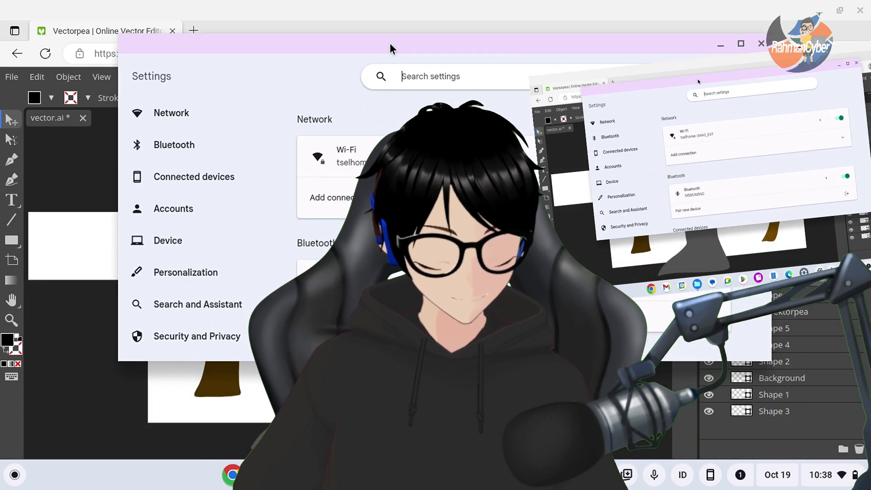
{"action": "scroll", "coordinate": [206, 243], "scroll_direction": "down", "scroll_amount": 3}
{"action": "left_click", "coordinate": [172, 314]}
{"action": "scroll", "coordinate": [171, 248], "scroll_direction": "down", "scroll_amount": 4}
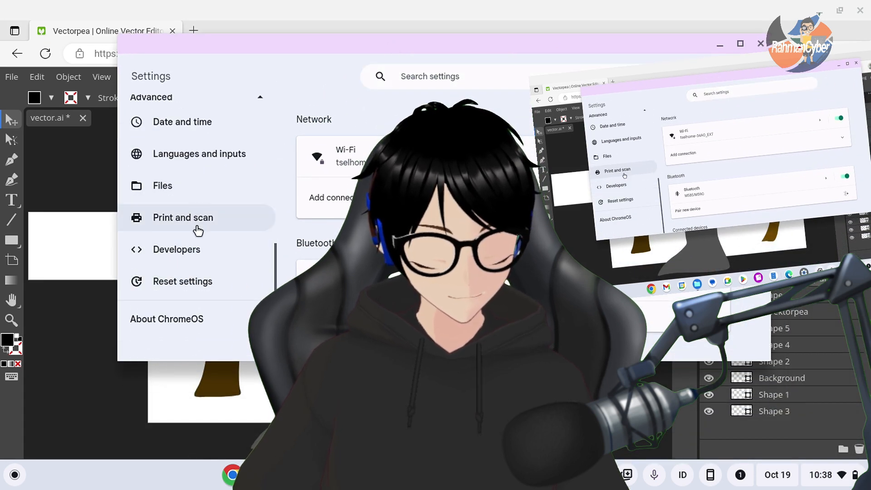
{"action": "left_click", "coordinate": [200, 250]}
{"action": "left_click", "coordinate": [414, 145]}
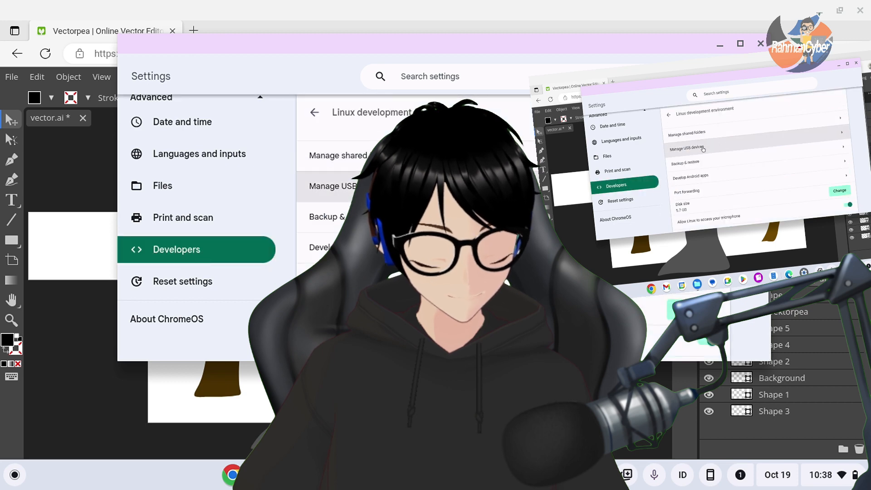
Resize the Linux disk to 6.3 GB and close the system settings
{"action": "left_click", "coordinate": [697, 310]}
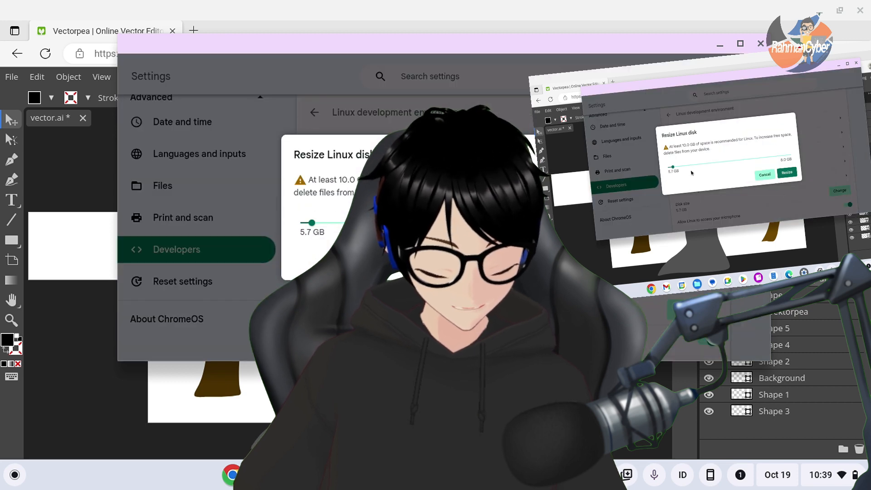
{"action": "left_click_drag", "start_coordinate": [311, 223], "coordinate": [384, 223]}
{"action": "left_click", "coordinate": [596, 259]}
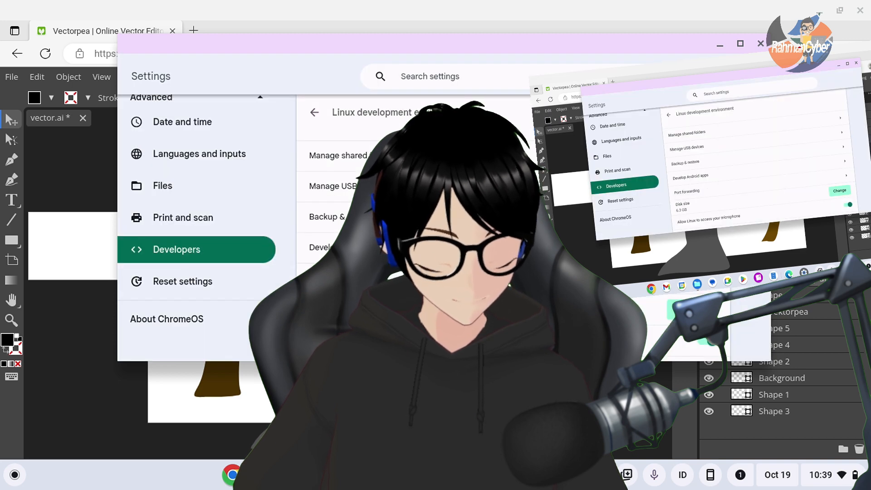
{"action": "left_click", "coordinate": [759, 41]}
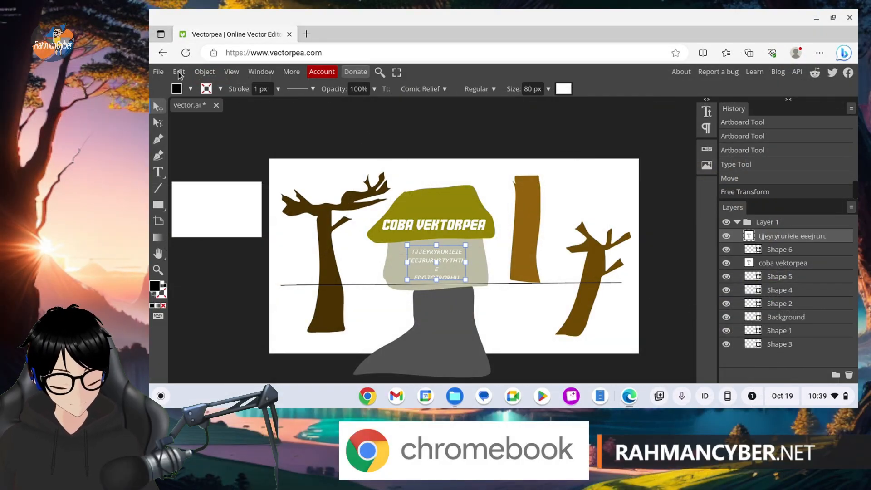
Deselect the filler text and draw a black rectangle overlapping the upper right edge of the olive roof
{"action": "left_click", "coordinate": [424, 177]}
{"action": "left_click", "coordinate": [159, 204]}
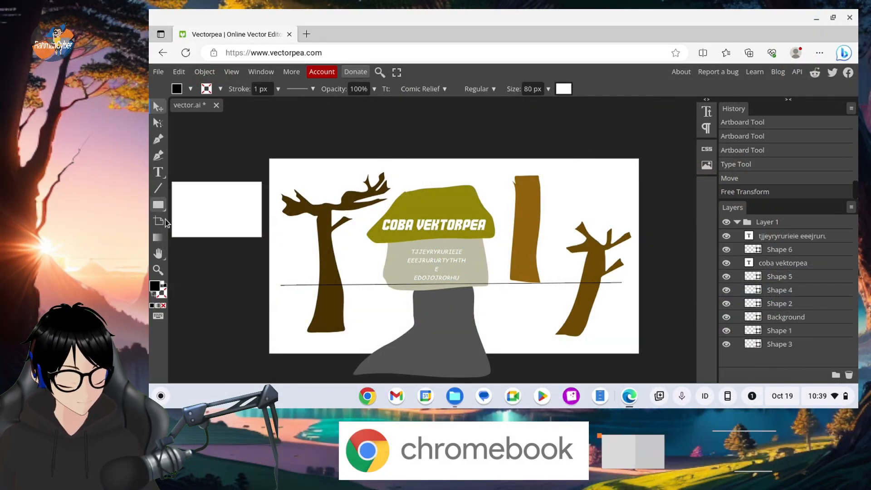
{"action": "left_click_drag", "start_coordinate": [448, 166], "coordinate": [491, 195]}
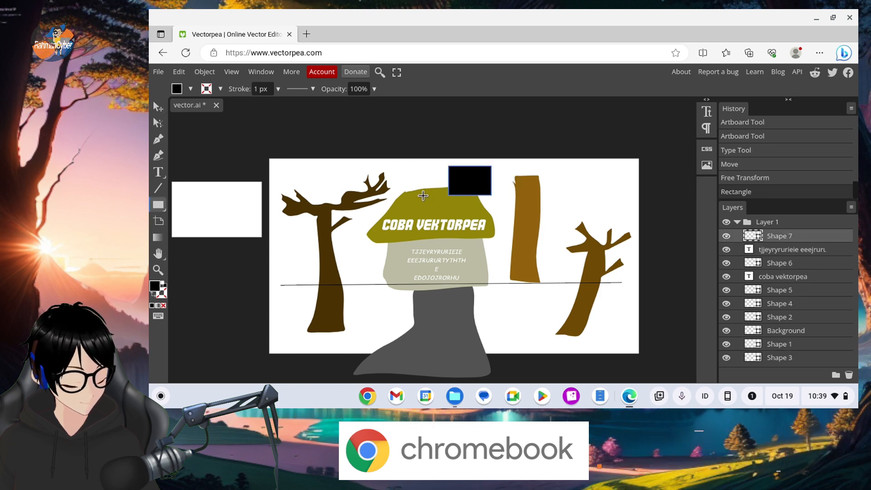
Select the olive roof and the black rectangle together
{"action": "key", "text": "v"}
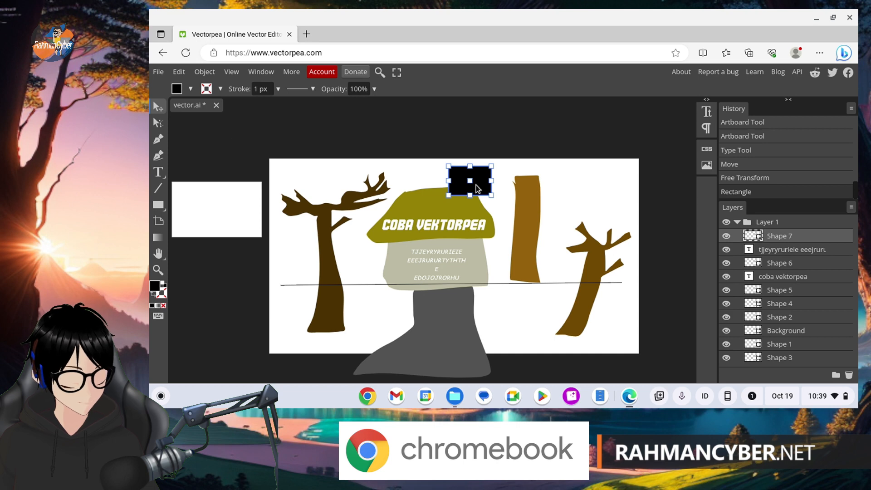
{"action": "left_click", "coordinate": [430, 206]}
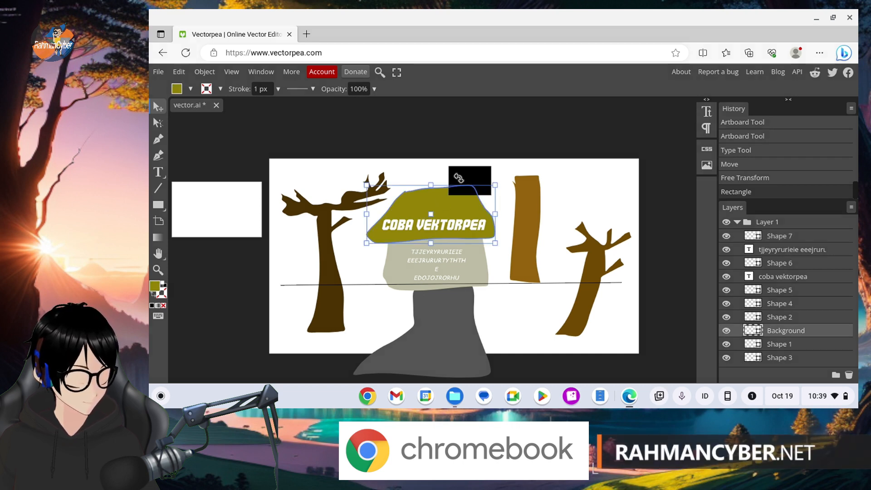
{"action": "left_click", "coordinate": [472, 173], "text": "shift"}
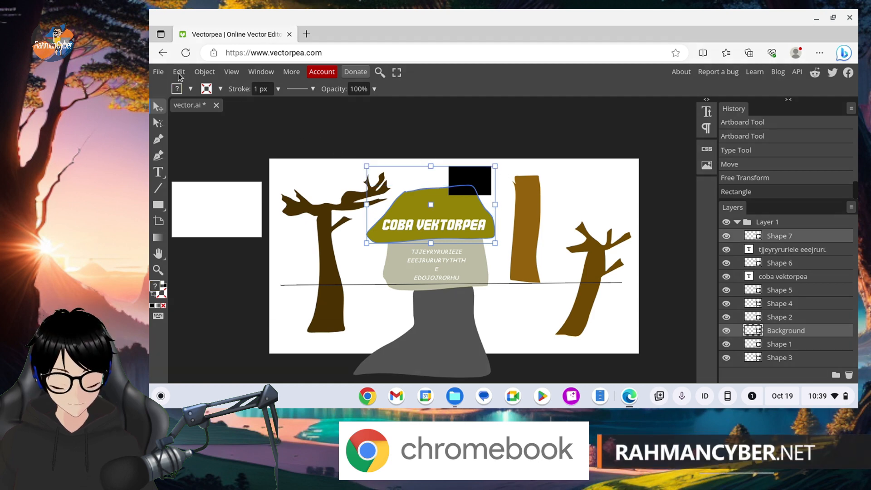
Examine the edit, transform, clipping mask, window and language commands offered with both shapes selected, and deselect the shapes
{"action": "left_click", "coordinate": [160, 74]}
{"action": "mouse_move", "coordinate": [173, 73]}
{"action": "scroll", "coordinate": [204, 254], "scroll_direction": "down", "scroll_amount": 2}
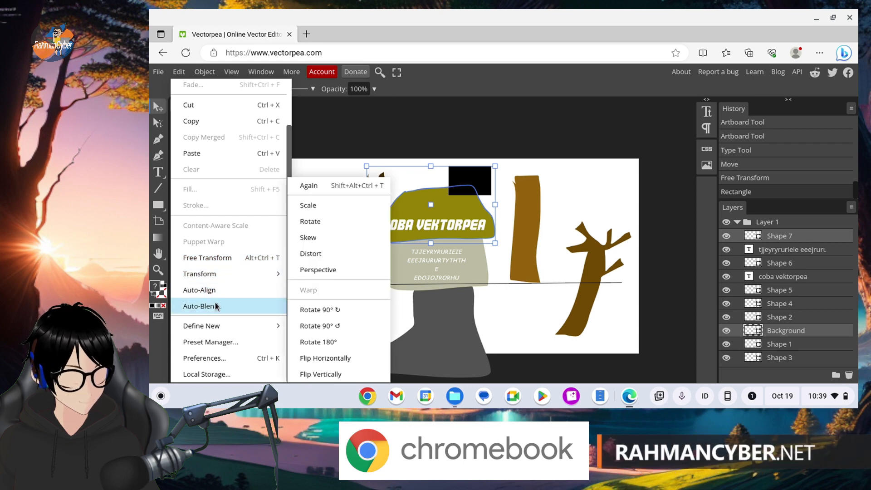
{"action": "mouse_move", "coordinate": [205, 73]}
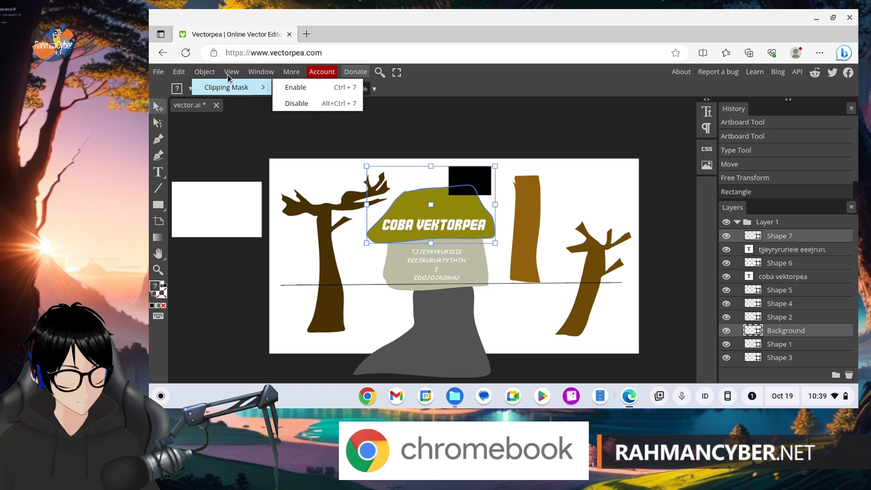
{"action": "mouse_move", "coordinate": [261, 72]}
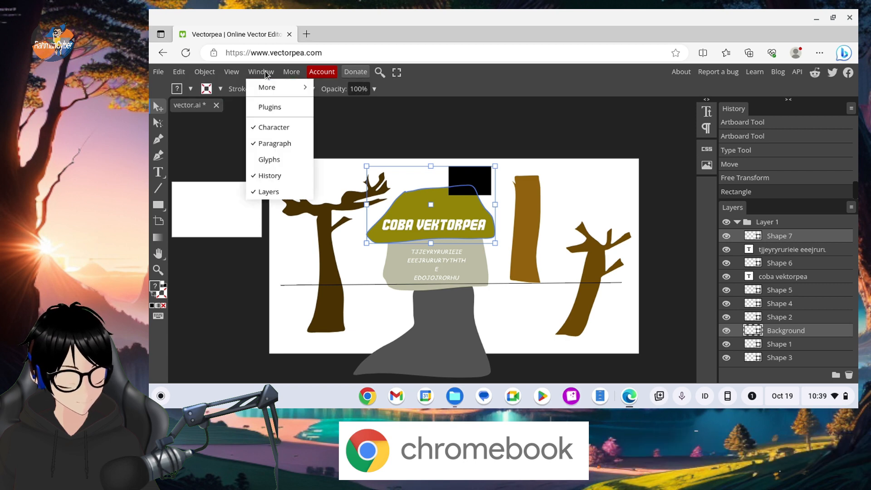
{"action": "mouse_move", "coordinate": [279, 92]}
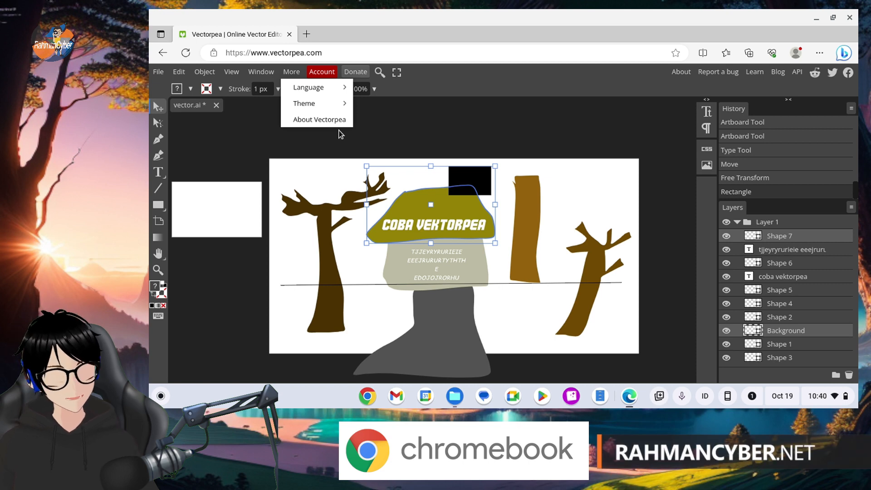
{"action": "left_click", "coordinate": [179, 72]}
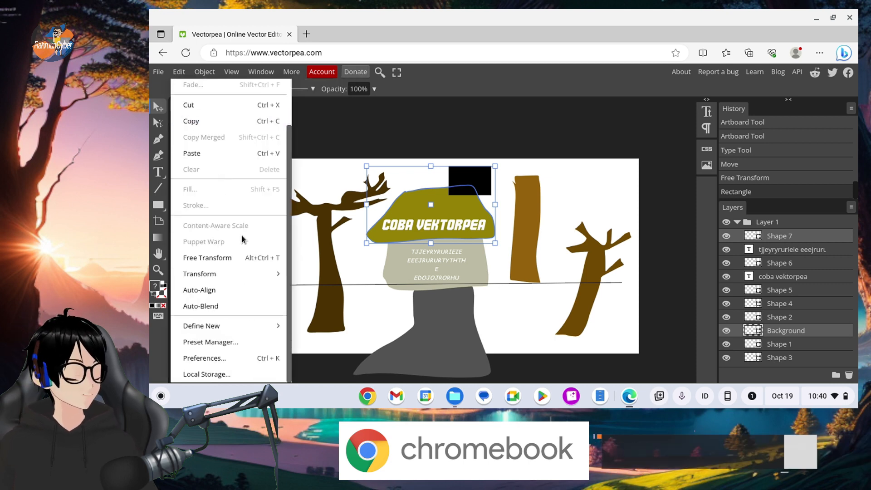
{"action": "mouse_move", "coordinate": [234, 330]}
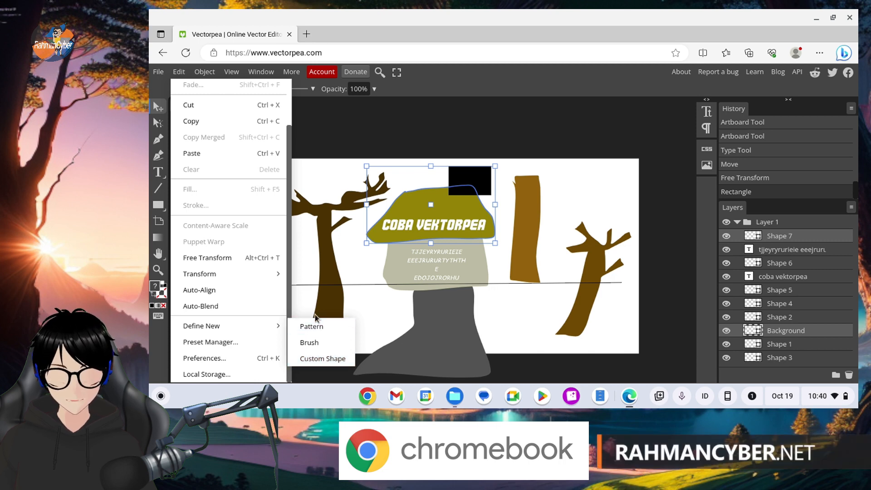
{"action": "scroll", "coordinate": [230, 256], "scroll_direction": "up", "scroll_amount": 3}
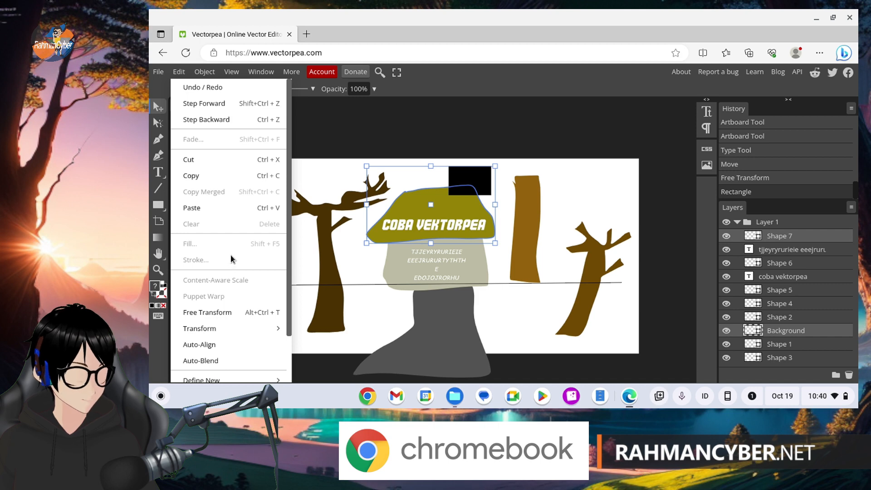
{"action": "left_click", "coordinate": [417, 133]}
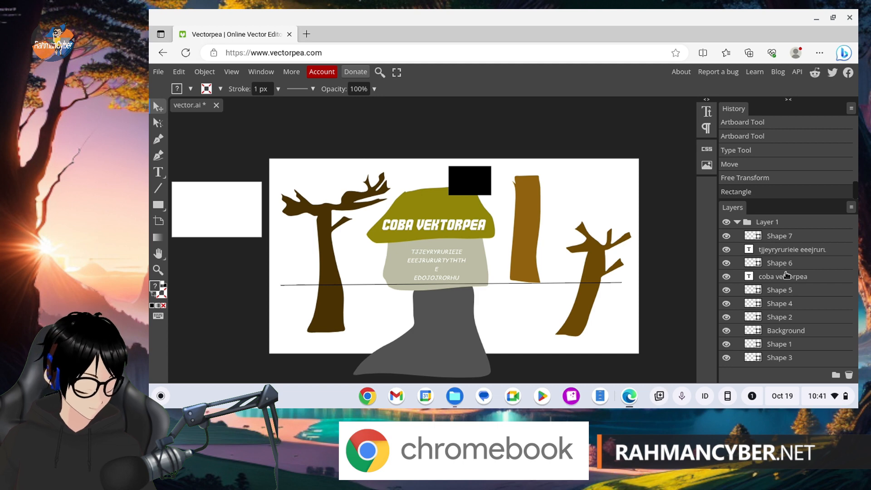
Inspect the "coba vektorpea" text layer and the whole Layer 1 group by selecting each, and clear the selection
{"action": "left_click", "coordinate": [792, 279]}
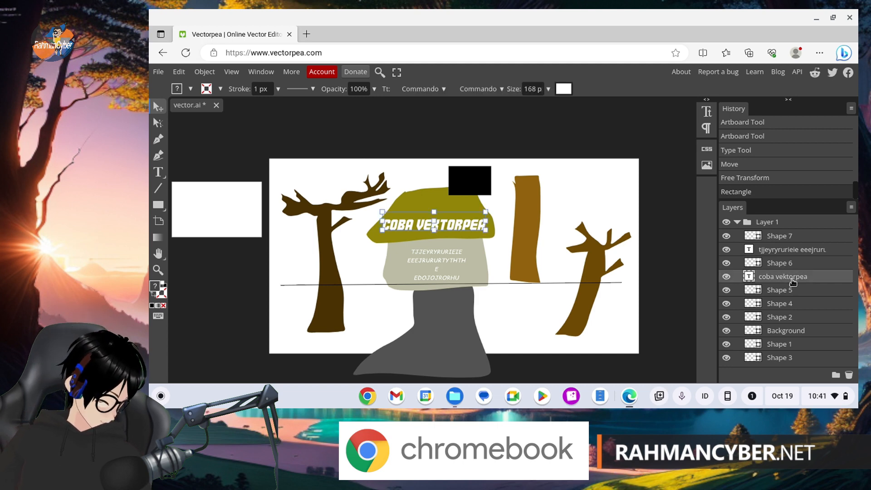
{"action": "left_click", "coordinate": [767, 224]}
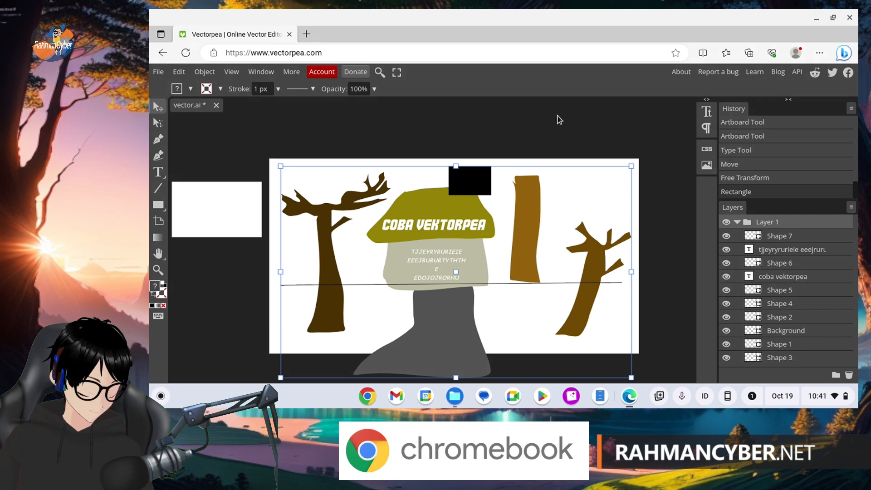
{"action": "left_click", "coordinate": [422, 126]}
Save the drawing in AI format as vector.ai in the Linux home folder
{"action": "left_click", "coordinate": [159, 72]}
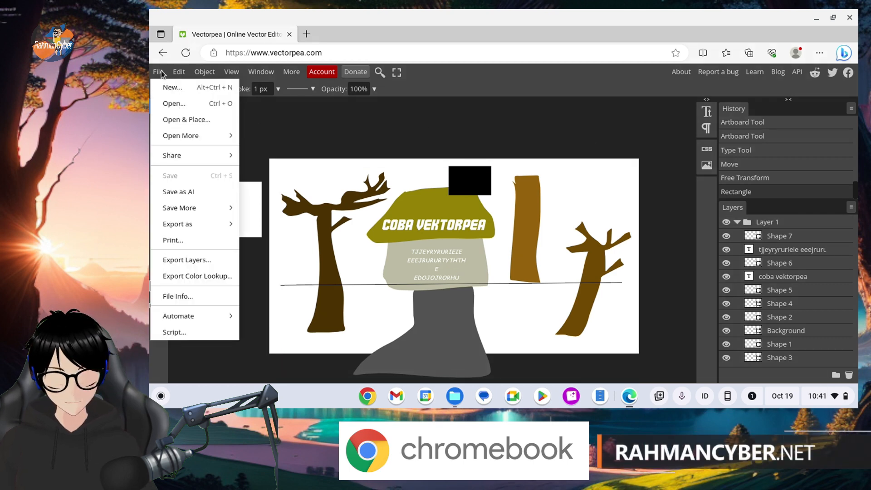
{"action": "mouse_move", "coordinate": [216, 137]}
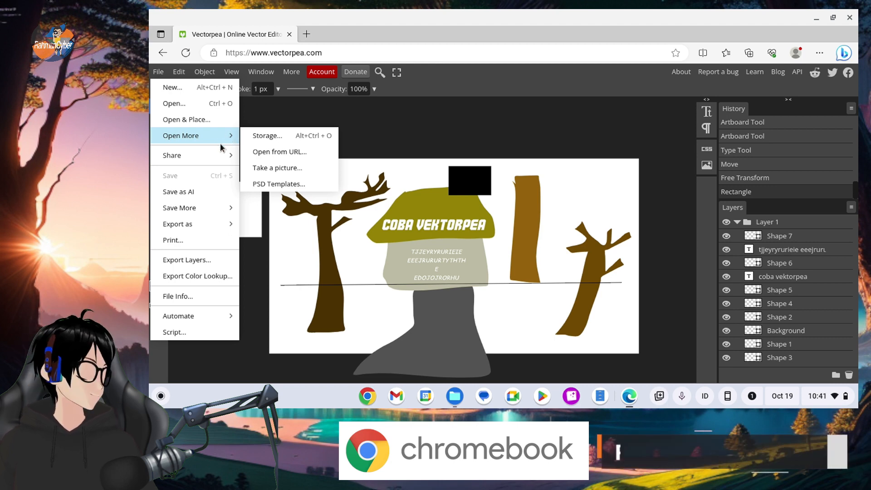
{"action": "mouse_move", "coordinate": [215, 156]}
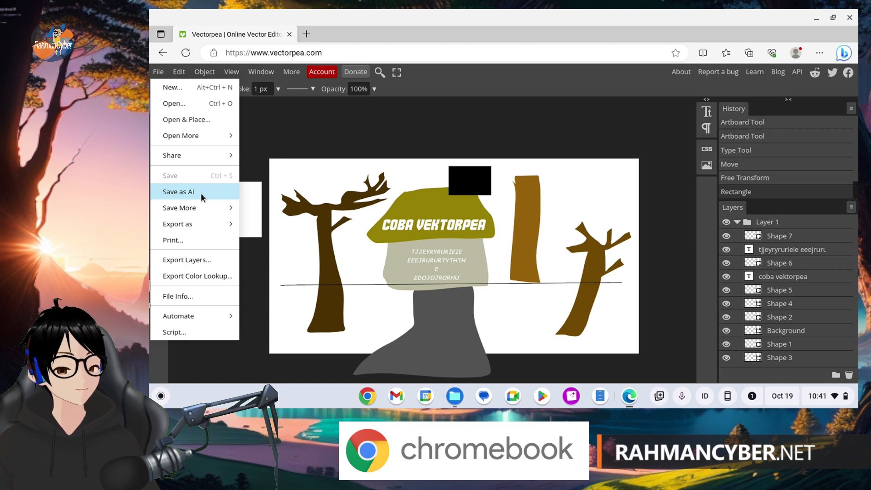
{"action": "left_click", "coordinate": [201, 192]}
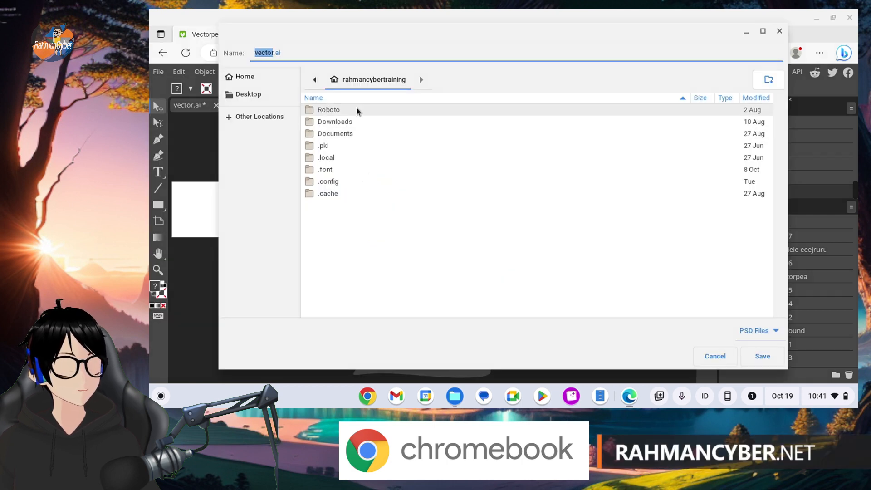
{"action": "left_click_drag", "start_coordinate": [325, 35], "coordinate": [353, 42]}
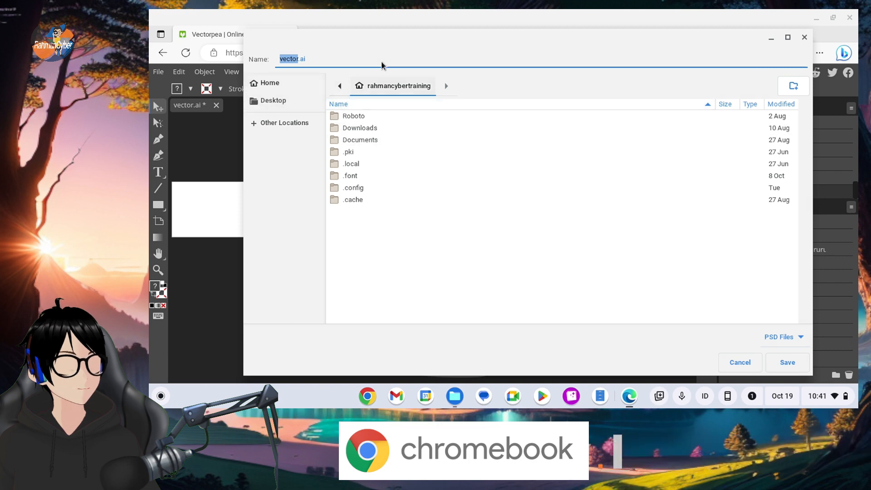
{"action": "left_click", "coordinate": [780, 363]}
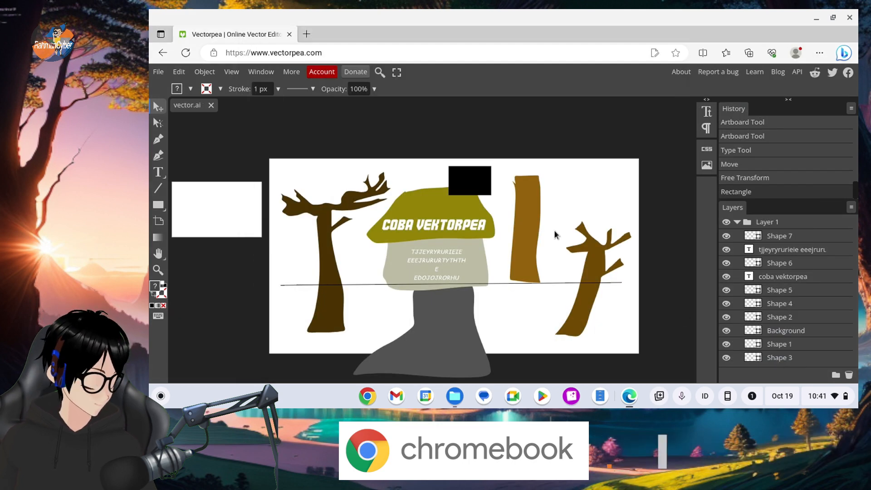
Switch to the Files app and look for the saved vector.ai in the Linux files folder
{"action": "left_click", "coordinate": [461, 400]}
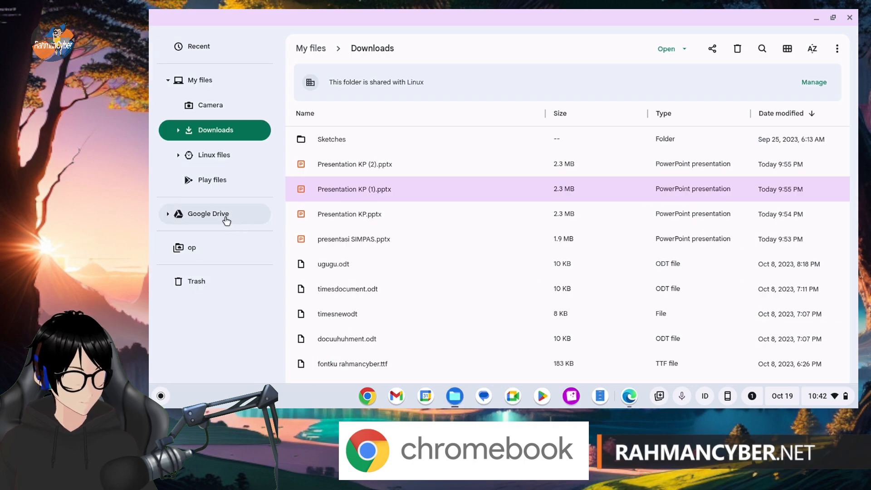
{"action": "left_click", "coordinate": [227, 156]}
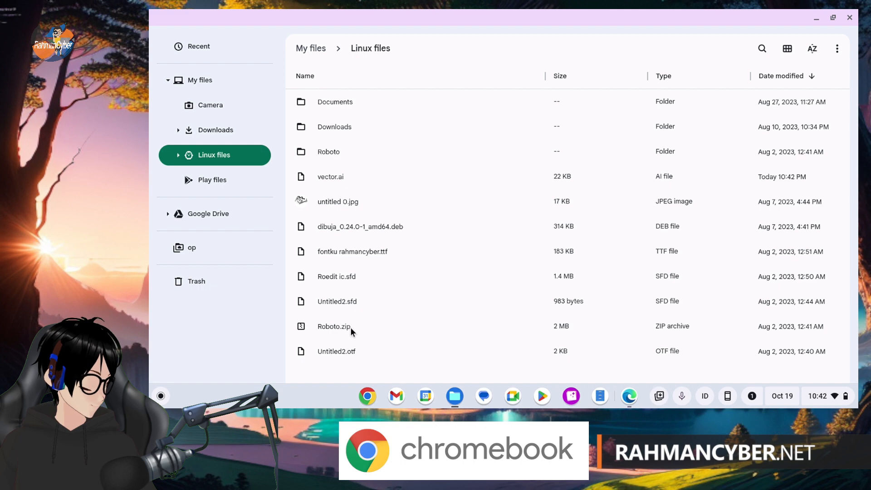
Check the Downloads folder inside Linux files, return to Linux files and select the saved vector.ai
{"action": "double_click", "coordinate": [347, 127]}
{"action": "left_click", "coordinate": [374, 50]}
{"action": "left_click", "coordinate": [346, 154]}
{"action": "left_click", "coordinate": [349, 178]}
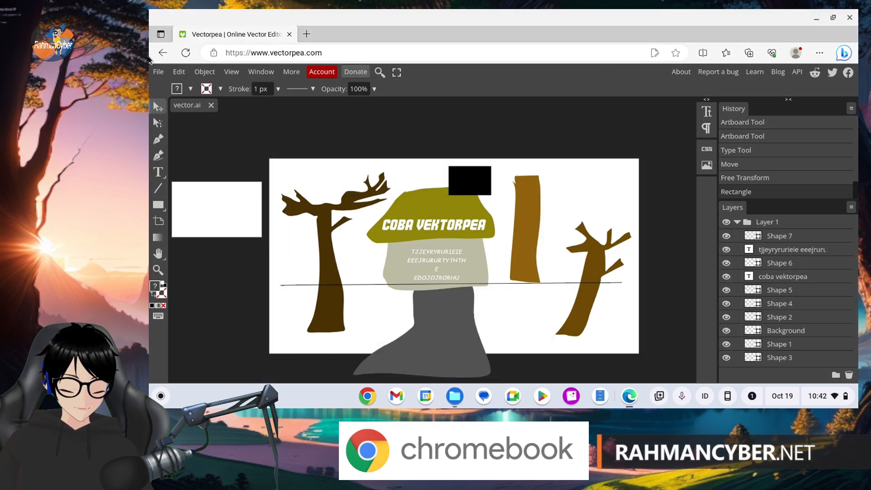
Save the drawing in PSD format, leaving all the file minifying options off
{"action": "left_click", "coordinate": [158, 71]}
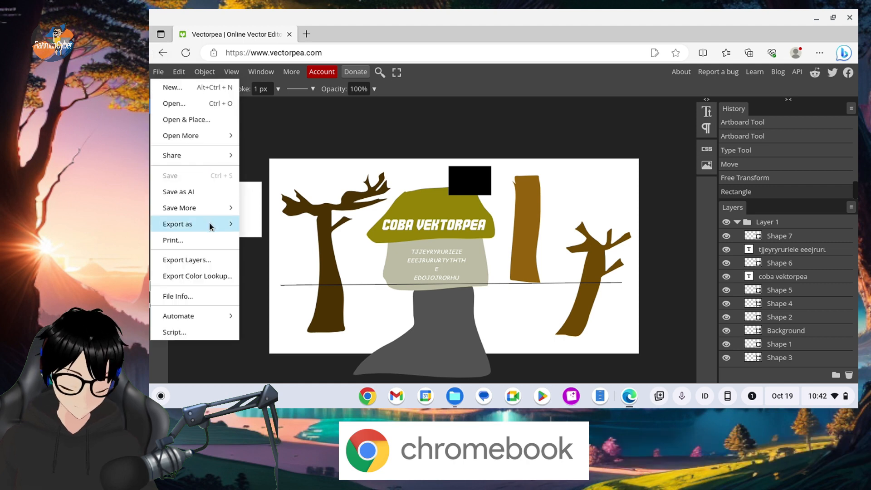
{"action": "mouse_move", "coordinate": [217, 212]}
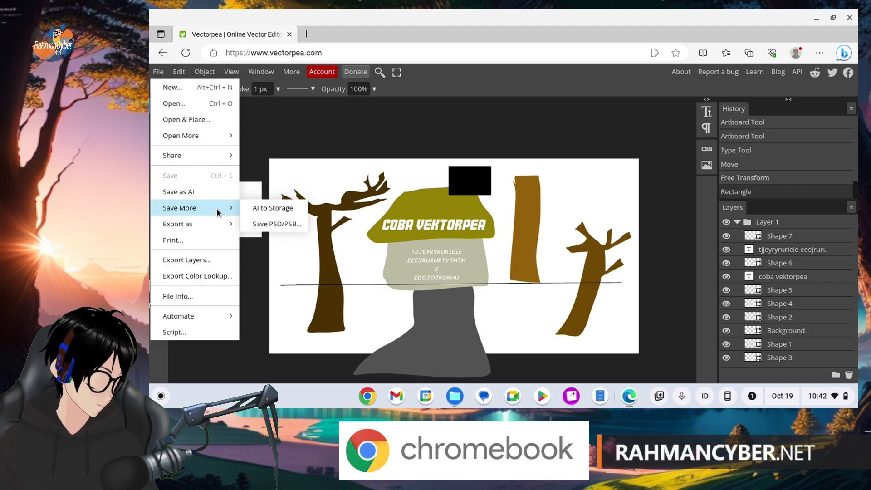
{"action": "left_click", "coordinate": [267, 225]}
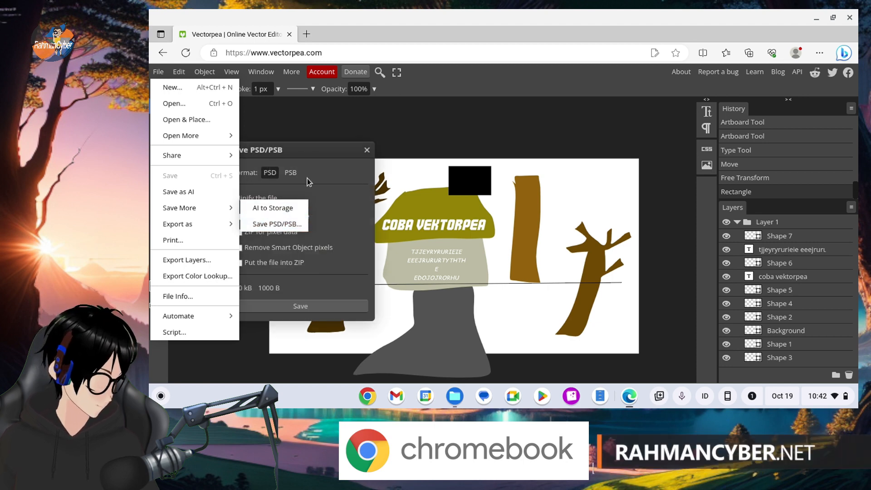
{"action": "left_click_drag", "start_coordinate": [315, 147], "coordinate": [485, 129]}
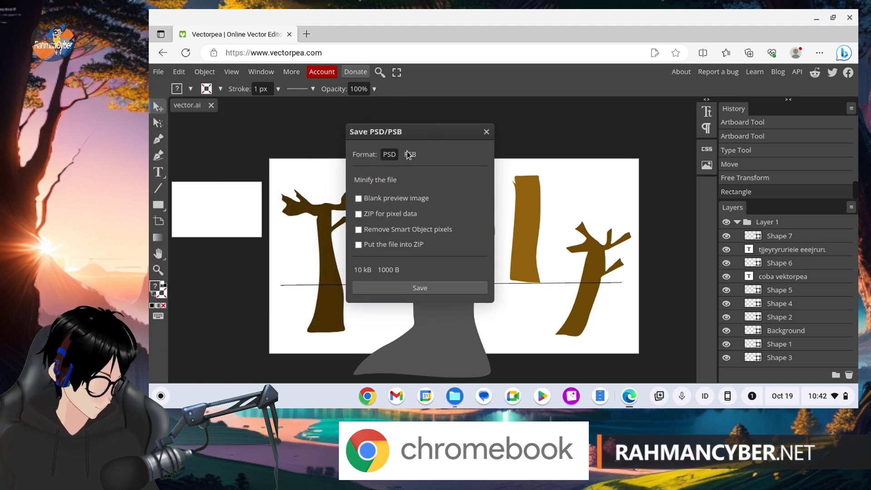
{"action": "left_click", "coordinate": [388, 155]}
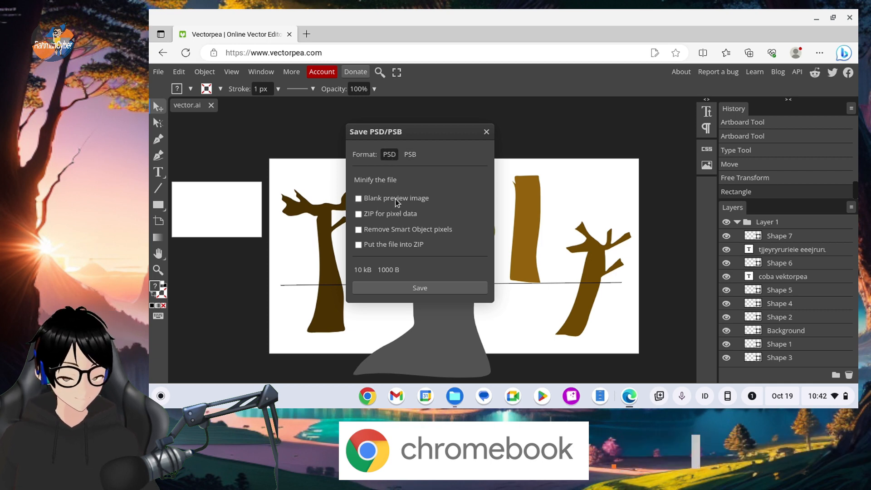
{"action": "left_click", "coordinate": [433, 289]}
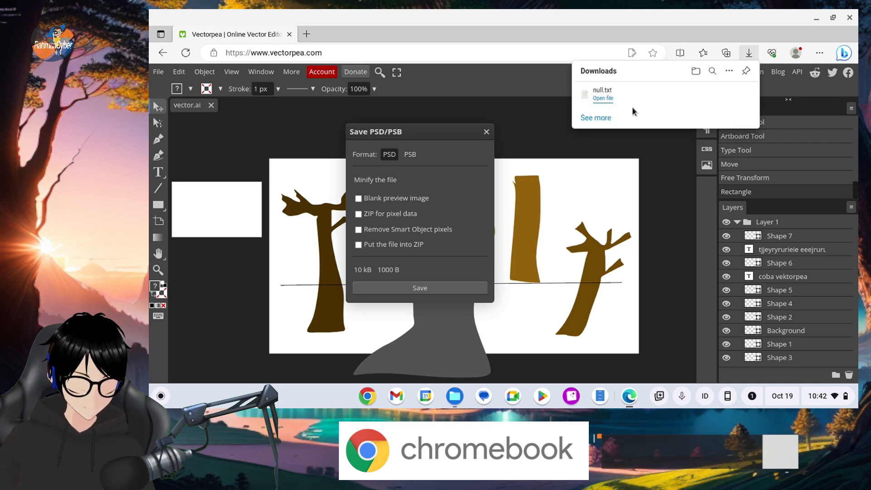
Check the downloaded null.txt in the text editor, close it and dismiss the Save PSD/PSB dialog
{"action": "left_click", "coordinate": [609, 99]}
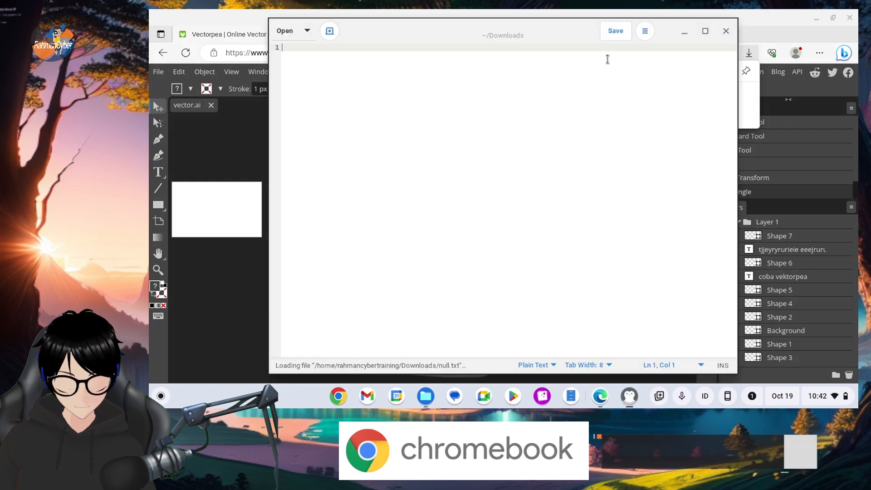
{"action": "left_click", "coordinate": [726, 31]}
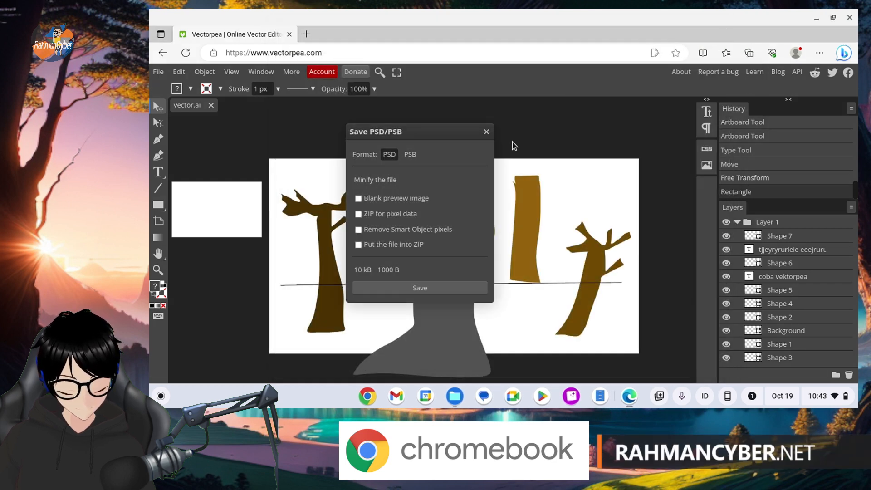
{"action": "left_click", "coordinate": [486, 132]}
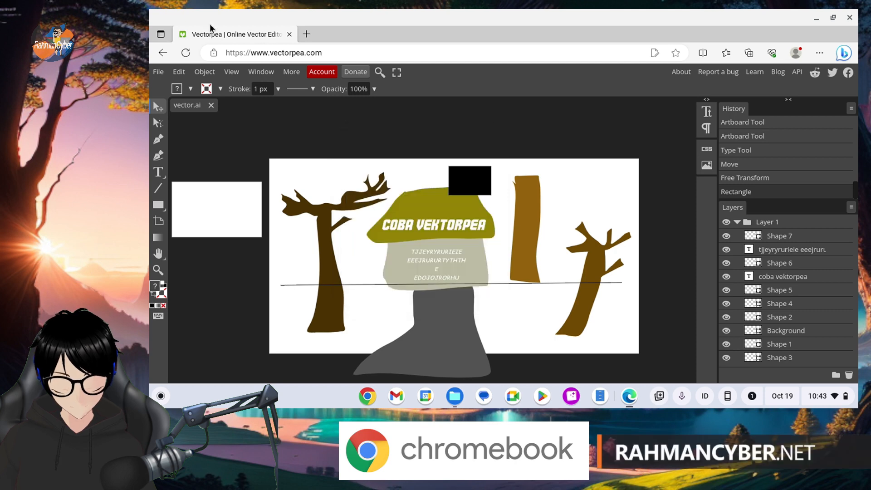
Examine the available export formats and the SVG export settings, and close the dialog without saving
{"action": "left_click", "coordinate": [158, 73]}
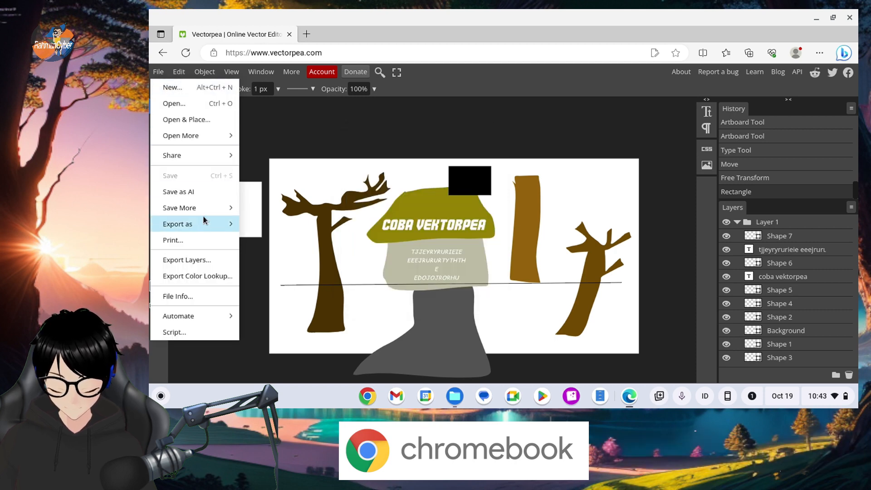
{"action": "mouse_move", "coordinate": [202, 224]}
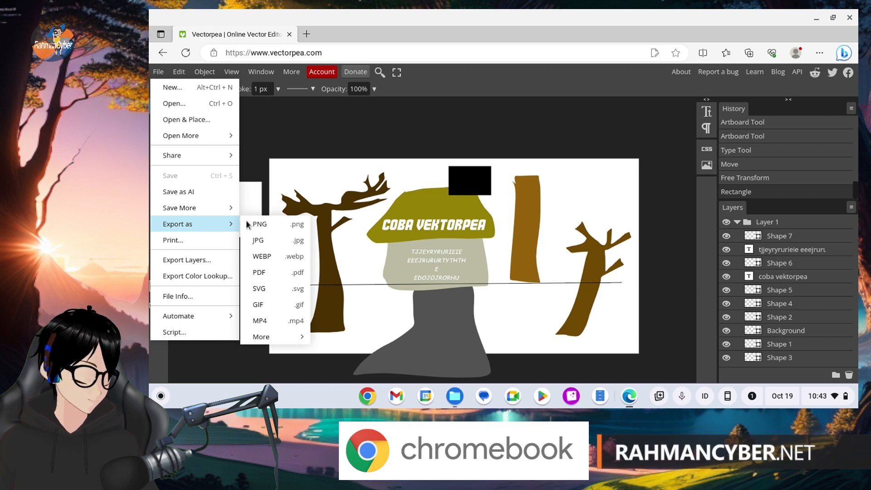
{"action": "mouse_move", "coordinate": [268, 335]}
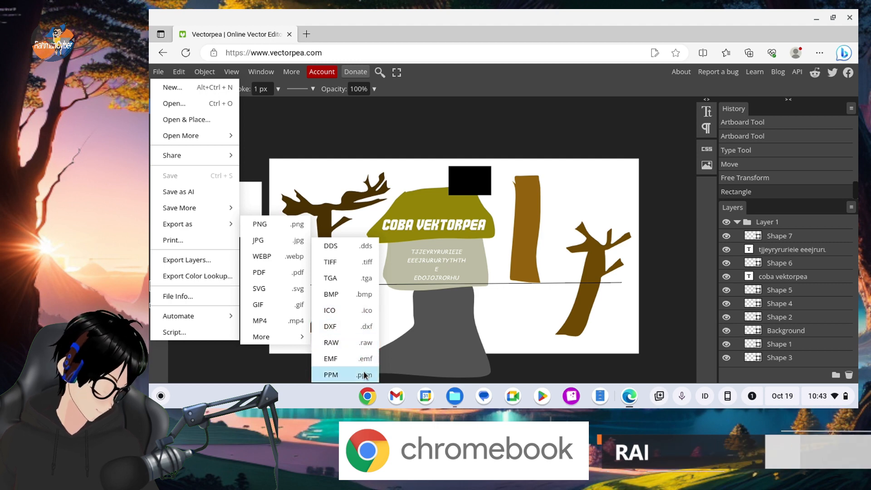
{"action": "left_click", "coordinate": [281, 289]}
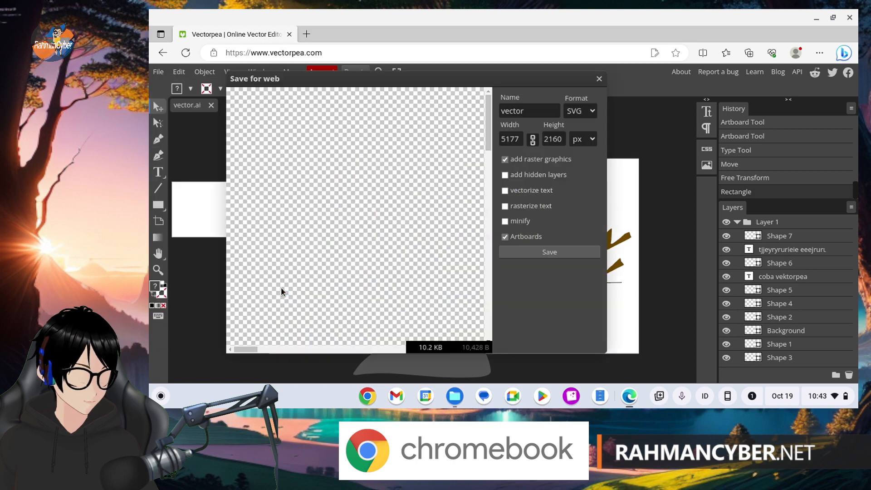
{"action": "mouse_move", "coordinate": [347, 78]}
{"action": "left_mouse_down"}
{"action": "mouse_move", "coordinate": [315, 75]}
{"action": "mouse_move", "coordinate": [350, 74]}
{"action": "left_mouse_up"}
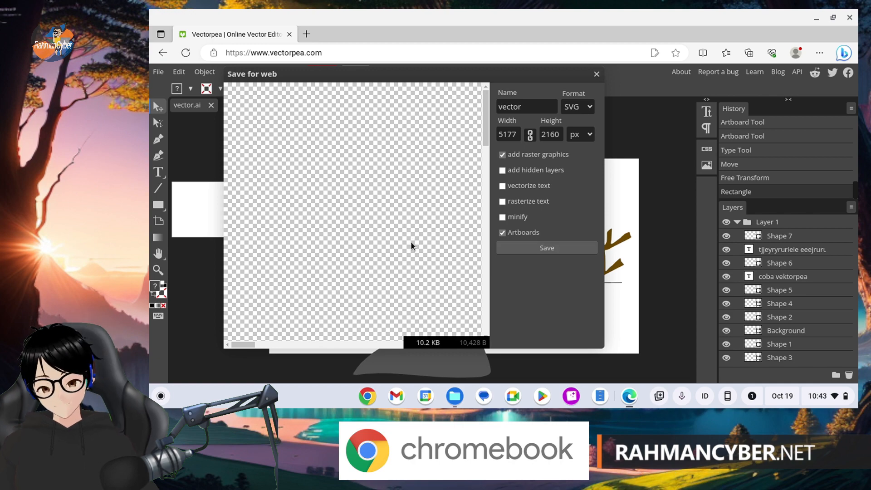
{"action": "key", "text": "ctrl+minus"}
{"action": "key", "text": "ctrl+minus"}
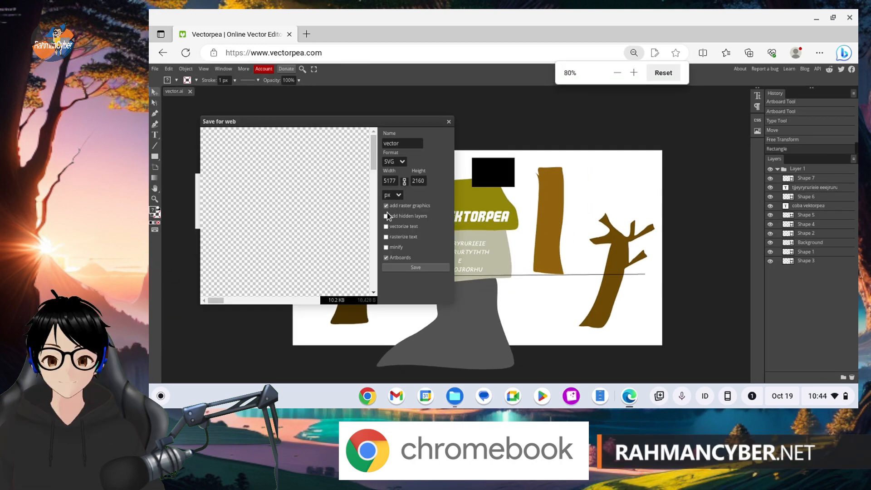
{"action": "key", "text": "ctrl+plus"}
{"action": "key", "text": "ctrl+plus"}
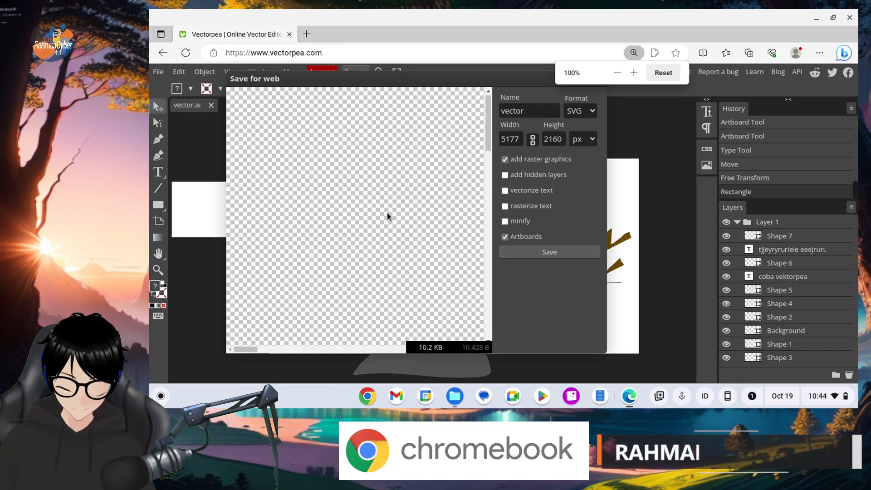
{"action": "left_click", "coordinate": [600, 78]}
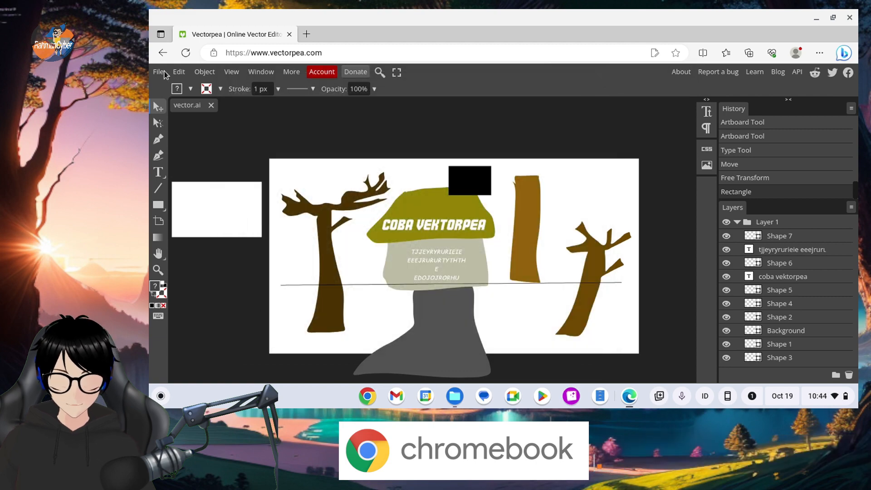
Try to export the drawing as SVG under the name vectork, with raster graphics and artboards included
{"action": "left_click", "coordinate": [159, 72]}
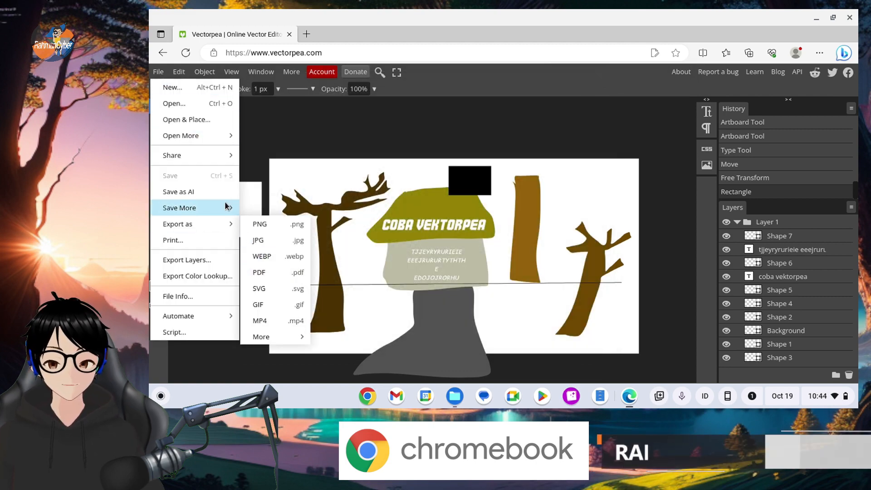
{"action": "left_click", "coordinate": [266, 290]}
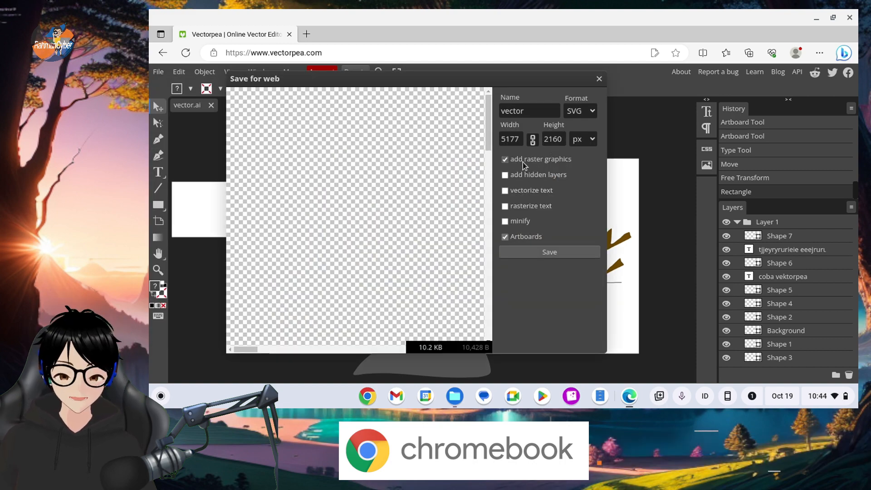
{"action": "left_click", "coordinate": [537, 254]}
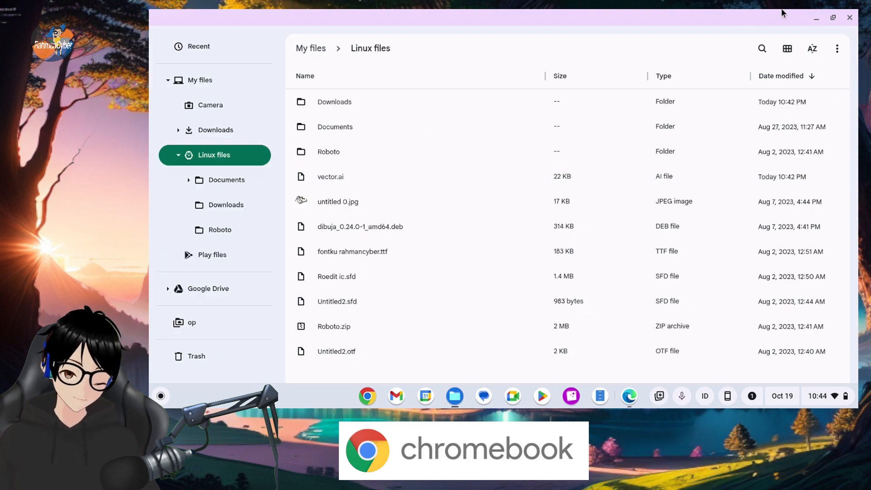
{"action": "left_click", "coordinate": [812, 16]}
{"action": "left_click", "coordinate": [593, 112]}
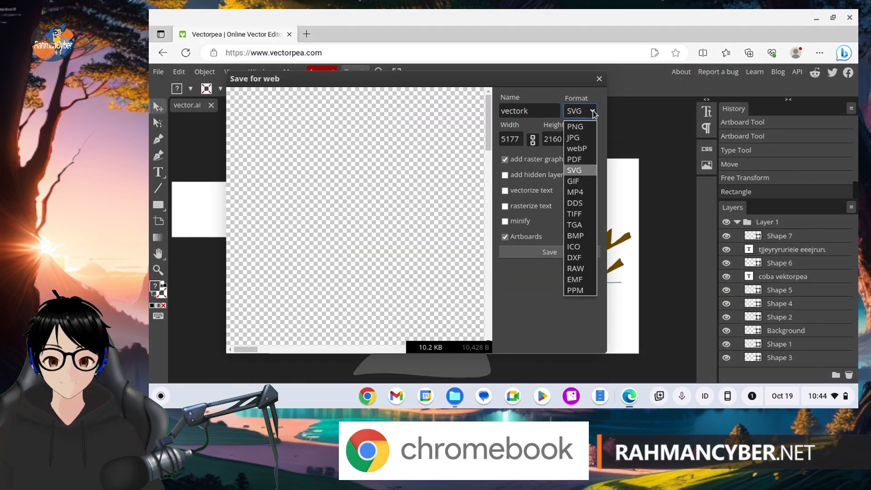
{"action": "left_click", "coordinate": [538, 295]}
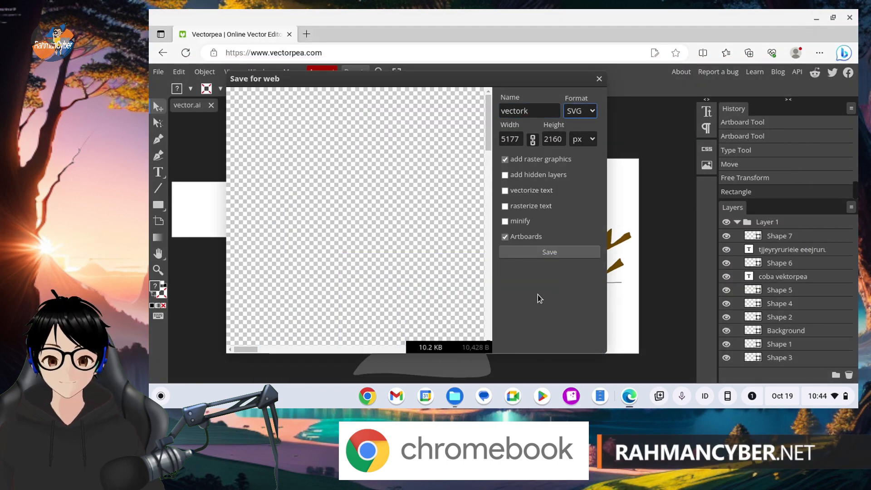
{"action": "left_click", "coordinate": [545, 255]}
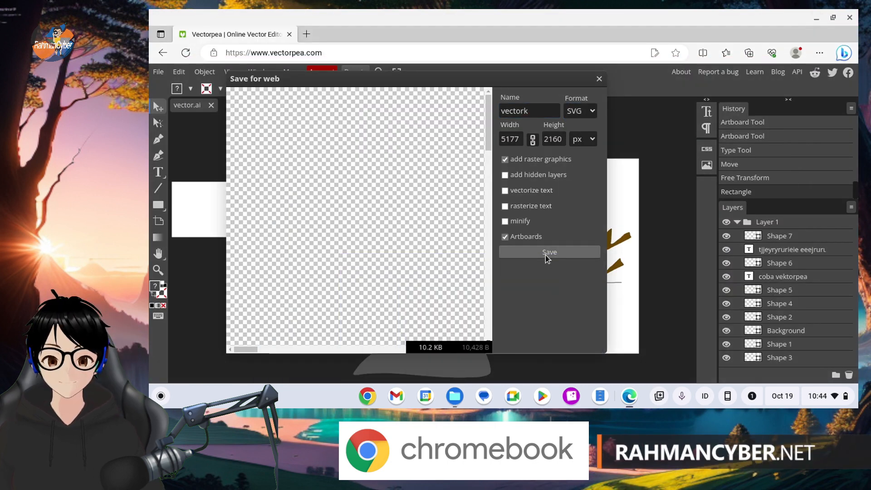
{"action": "left_click", "coordinate": [599, 79]}
Export the artboards as PNG images under the name vector at 100% quality
{"action": "left_click", "coordinate": [159, 72]}
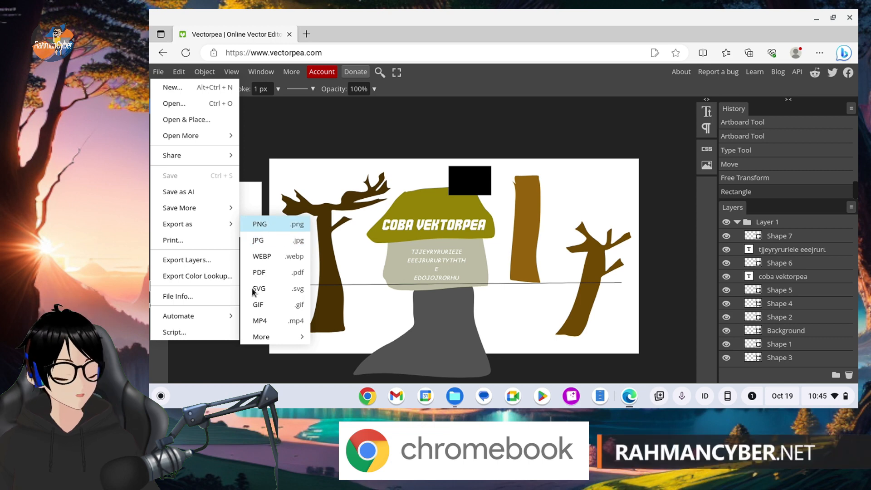
{"action": "left_click", "coordinate": [260, 224]}
{"action": "left_click_drag", "start_coordinate": [446, 127], "coordinate": [494, 121]}
{"action": "left_click_drag", "start_coordinate": [386, 187], "coordinate": [447, 137]}
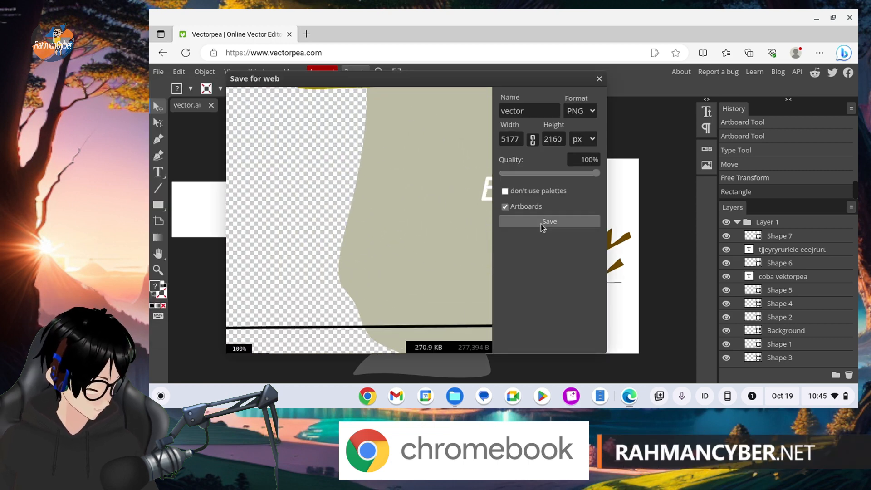
{"action": "left_click", "coordinate": [540, 224]}
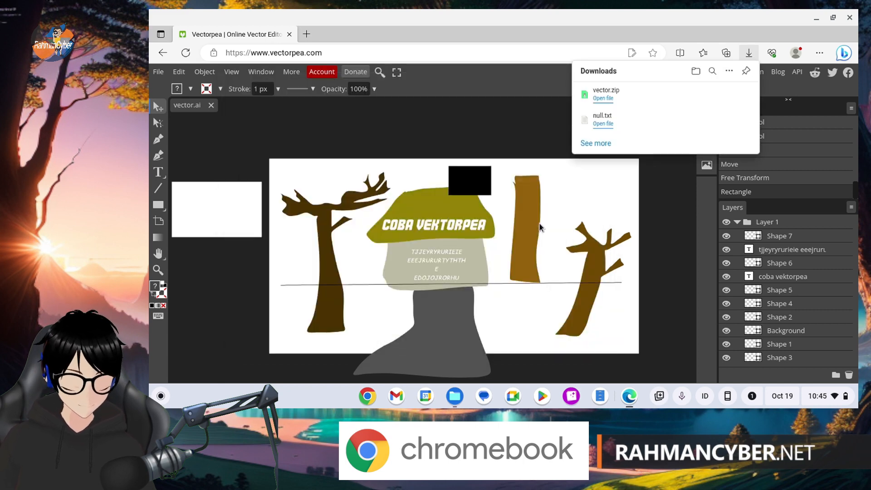
Extract the downloaded vector.zip, open the vector folder and select Artboard.png
{"action": "left_click", "coordinate": [603, 98]}
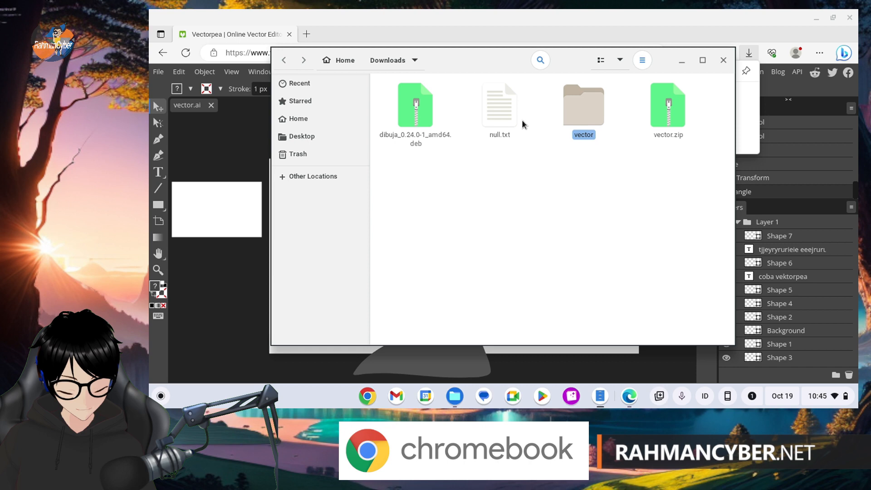
{"action": "double_click", "coordinate": [583, 107]}
{"action": "left_click", "coordinate": [422, 131]}
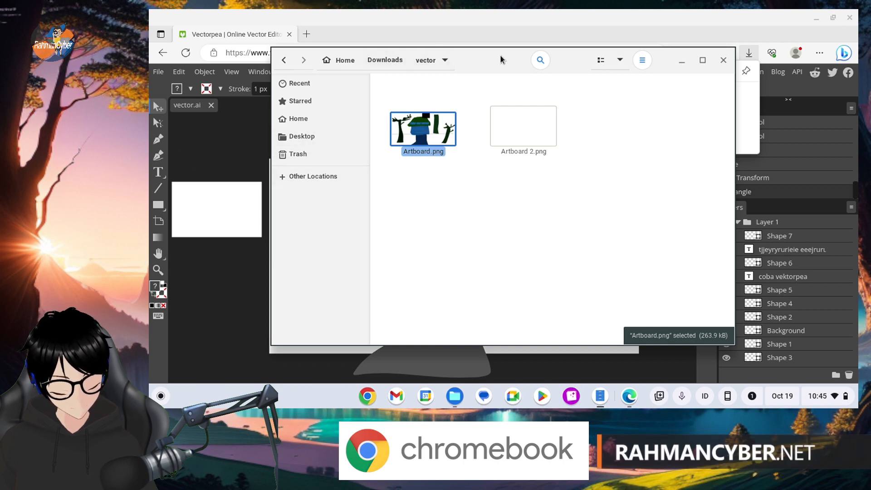
{"action": "left_click_drag", "start_coordinate": [503, 57], "coordinate": [594, 58]}
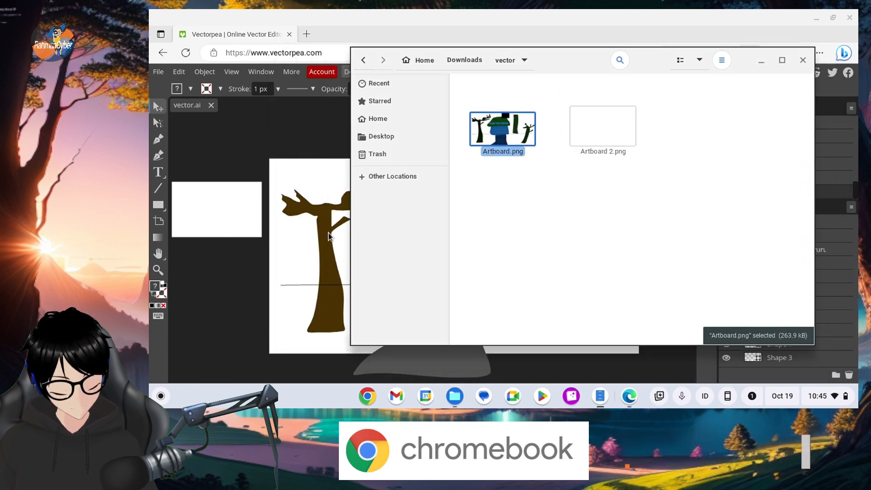
Inspect the file properties of Artboard.png, and close the file manager window
{"action": "right_click", "coordinate": [527, 138]}
{"action": "left_click", "coordinate": [573, 343]}
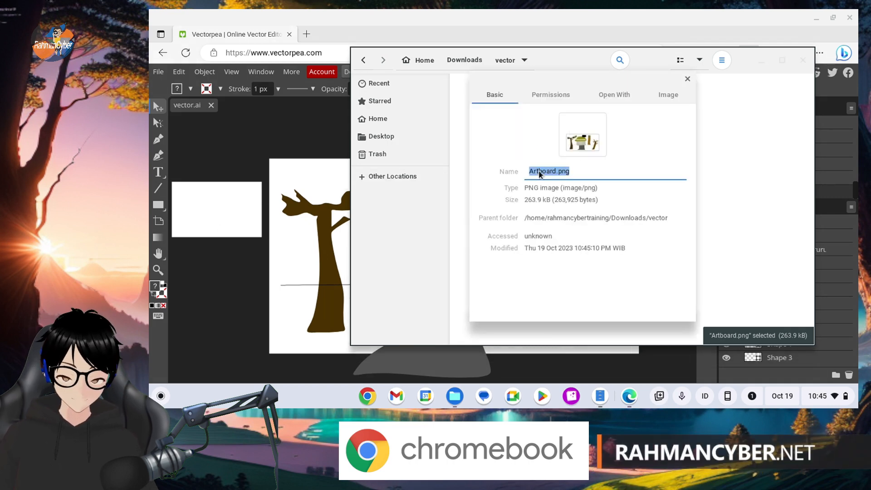
{"action": "left_click", "coordinate": [685, 78]}
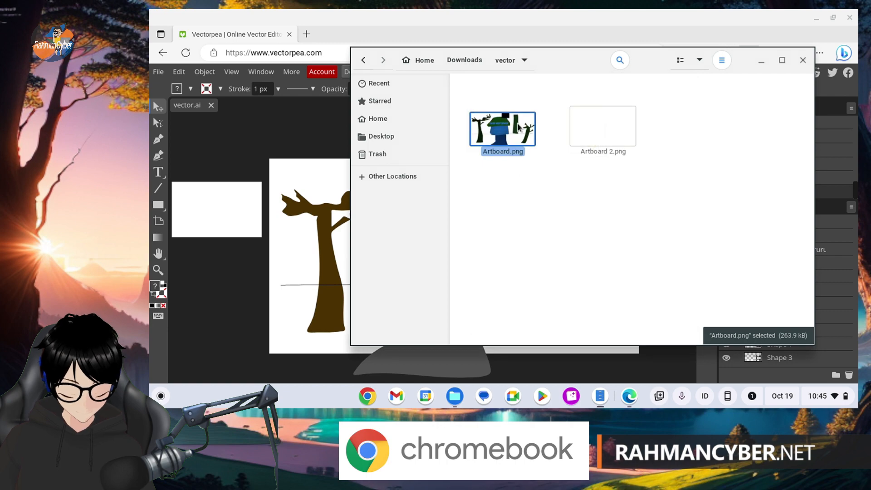
{"action": "left_click", "coordinate": [802, 60]}
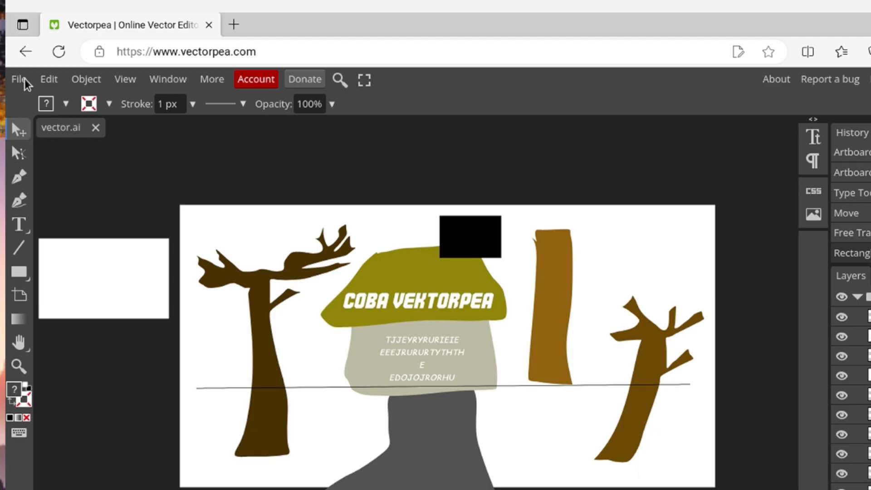
Open the print settings for the drawing with the PDF preview, and close them without saving
{"action": "left_click", "coordinate": [24, 78]}
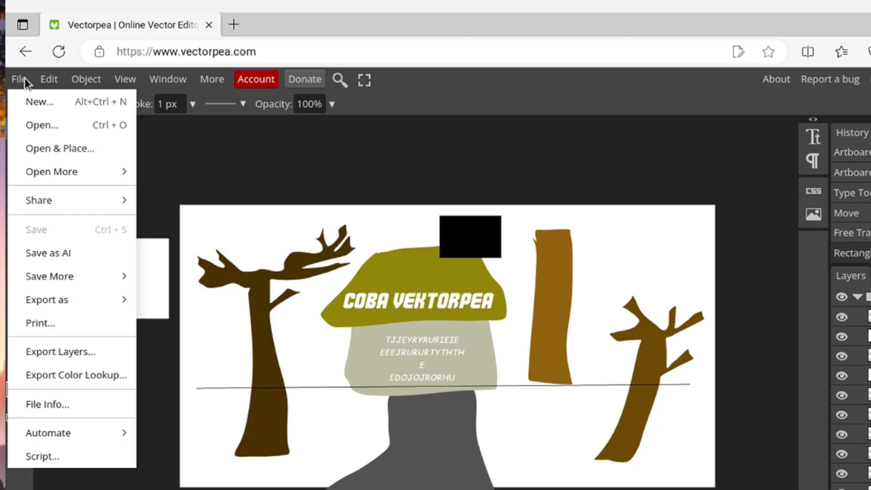
{"action": "left_click", "coordinate": [105, 325]}
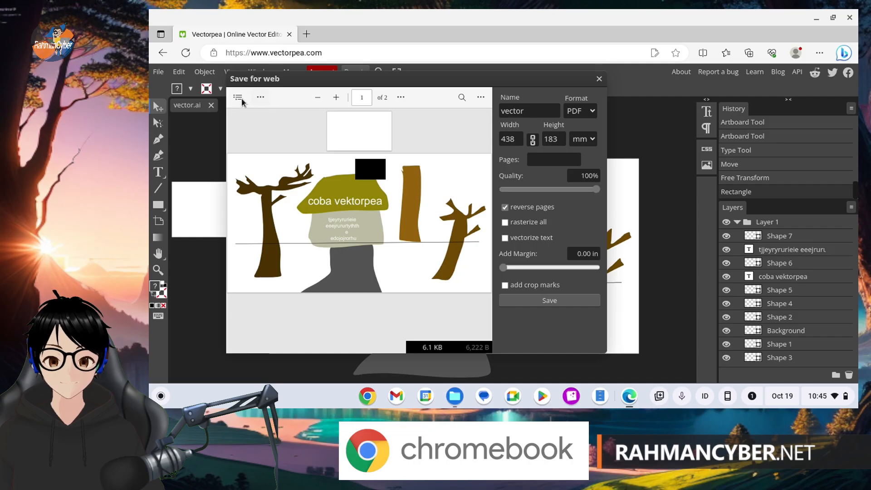
{"action": "left_click", "coordinate": [600, 79]}
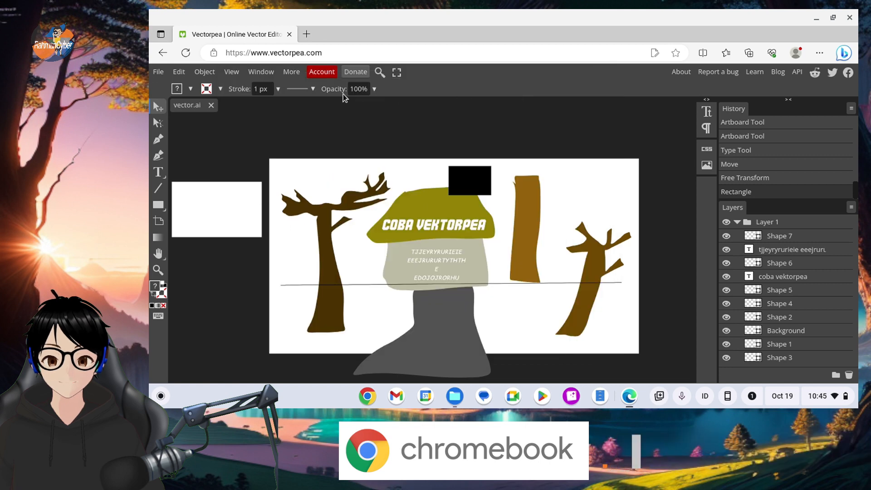
Select the olive roof shape, turn off the "-e-" name filter in the layer export settings, and close the settings
{"action": "left_click", "coordinate": [159, 72]}
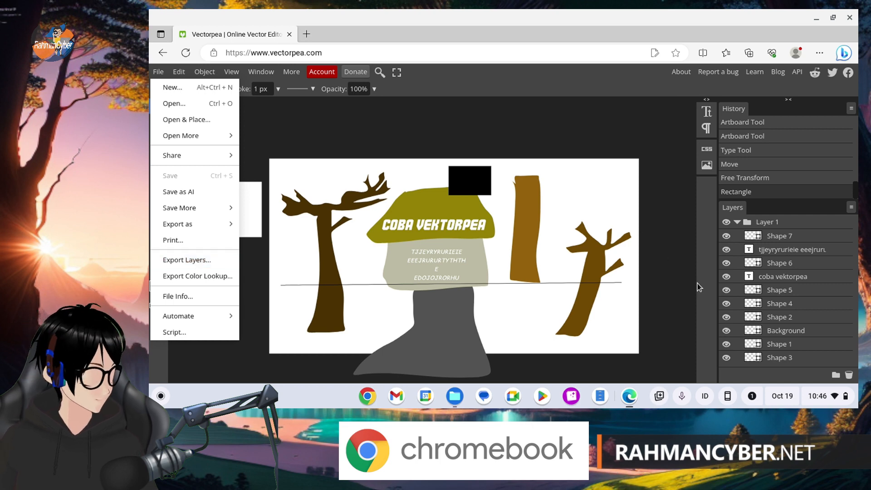
{"action": "left_click", "coordinate": [445, 205]}
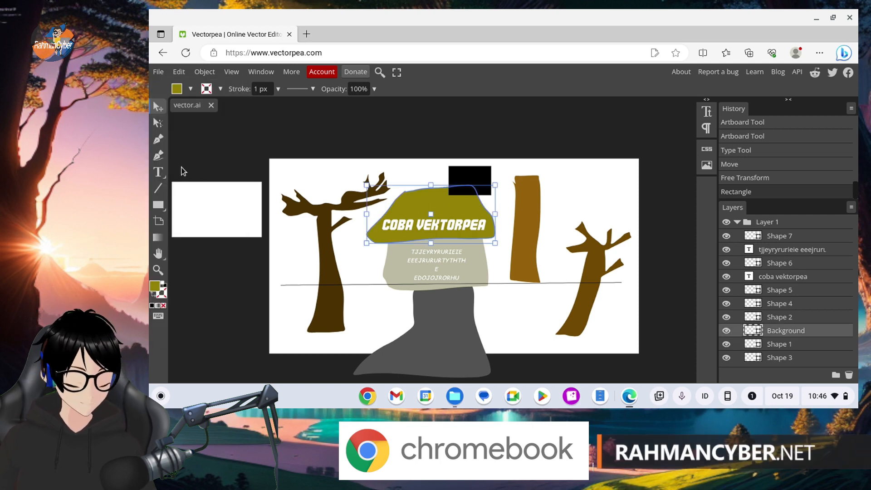
{"action": "left_click", "coordinate": [159, 73]}
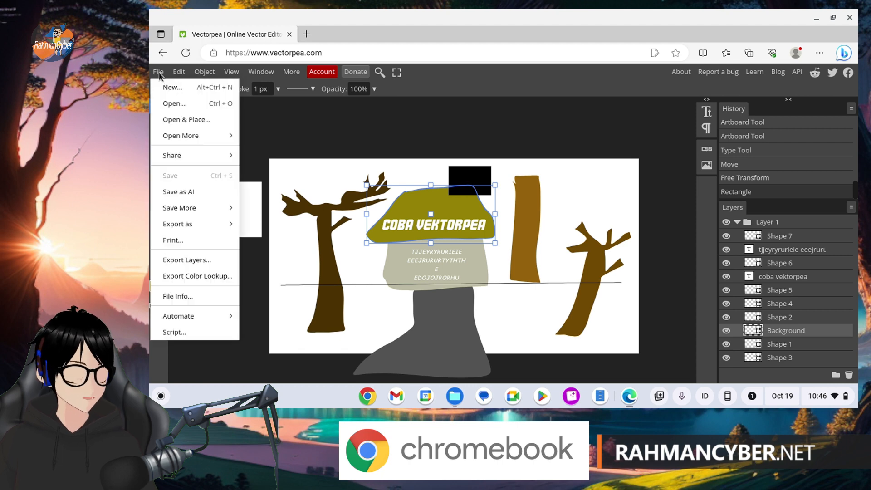
{"action": "left_click", "coordinate": [208, 256]}
{"action": "left_click_drag", "start_coordinate": [331, 151], "coordinate": [452, 74]}
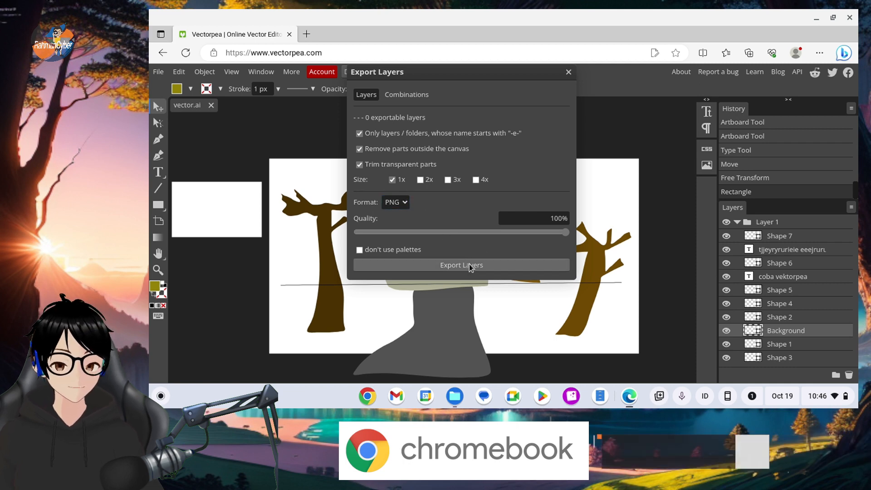
{"action": "left_click", "coordinate": [405, 94]}
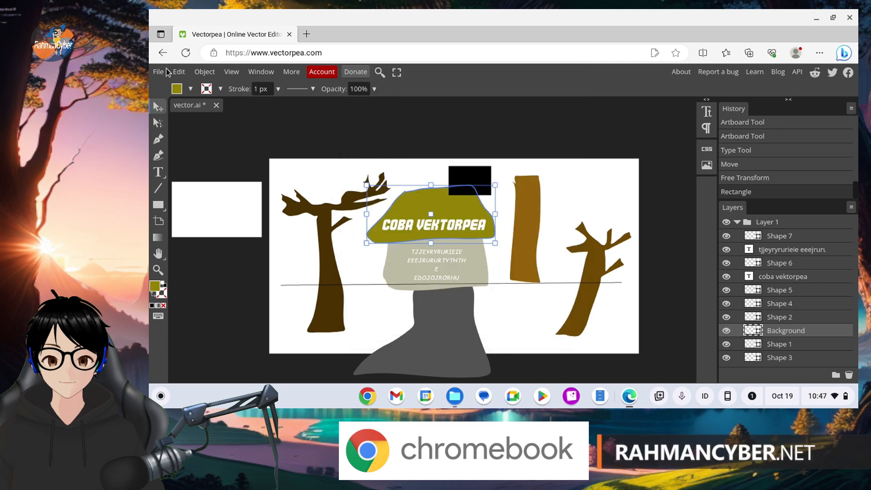
{"action": "left_click", "coordinate": [164, 72]}
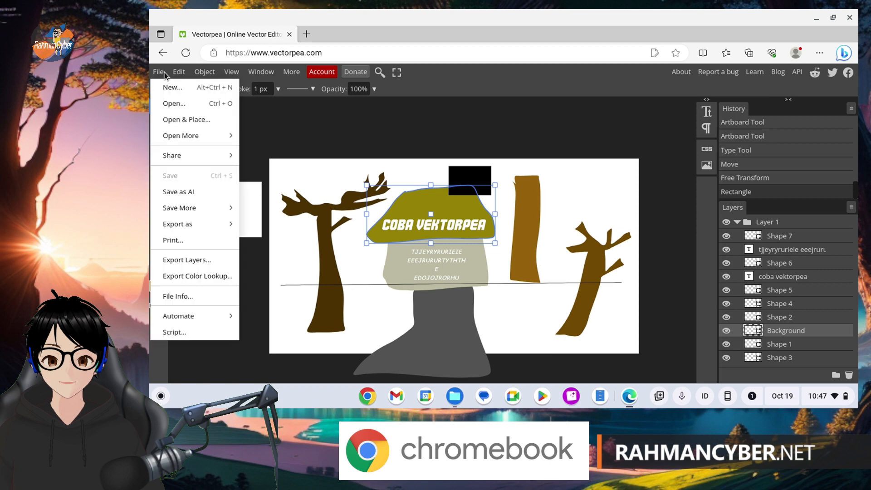
{"action": "left_click", "coordinate": [217, 262]}
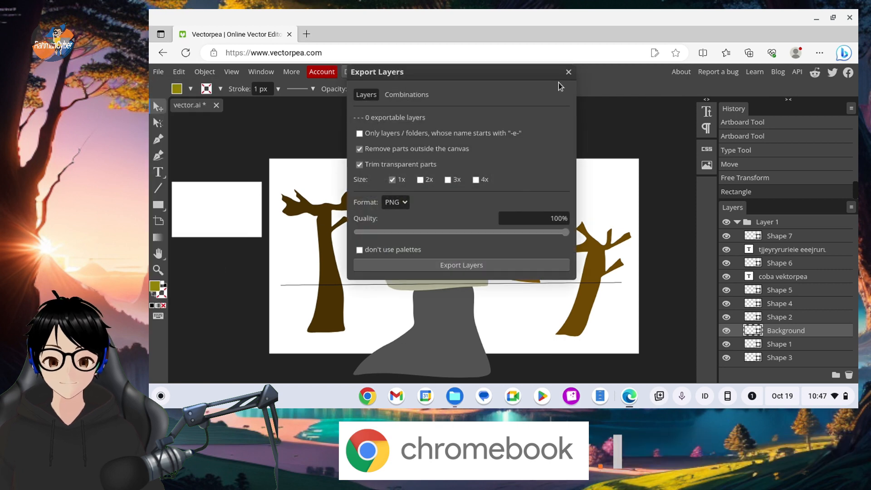
{"action": "left_click", "coordinate": [568, 72]}
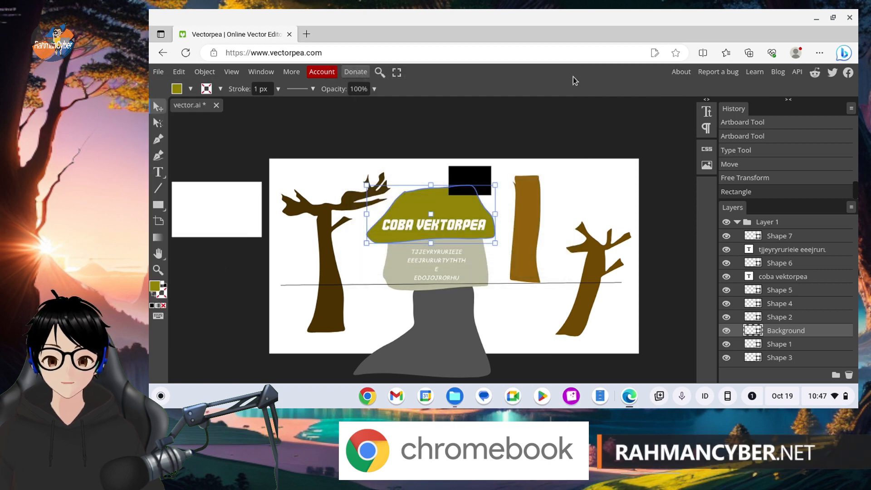
Select and collapse Layer 1, and try to export its layers as PNG at 1x size and 100% quality
{"action": "left_click", "coordinate": [793, 266]}
{"action": "left_click", "coordinate": [776, 228]}
{"action": "left_click", "coordinate": [739, 223]}
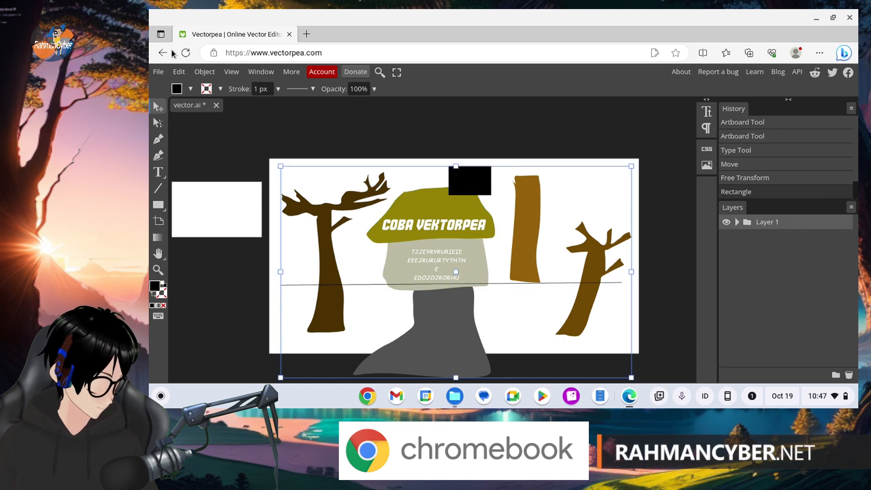
{"action": "left_click", "coordinate": [160, 73]}
{"action": "left_click", "coordinate": [206, 256]}
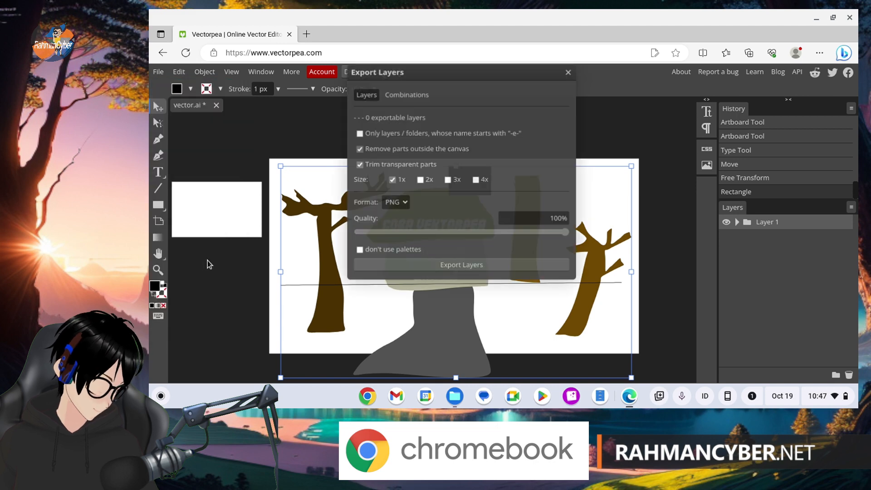
{"action": "left_click", "coordinate": [456, 267]}
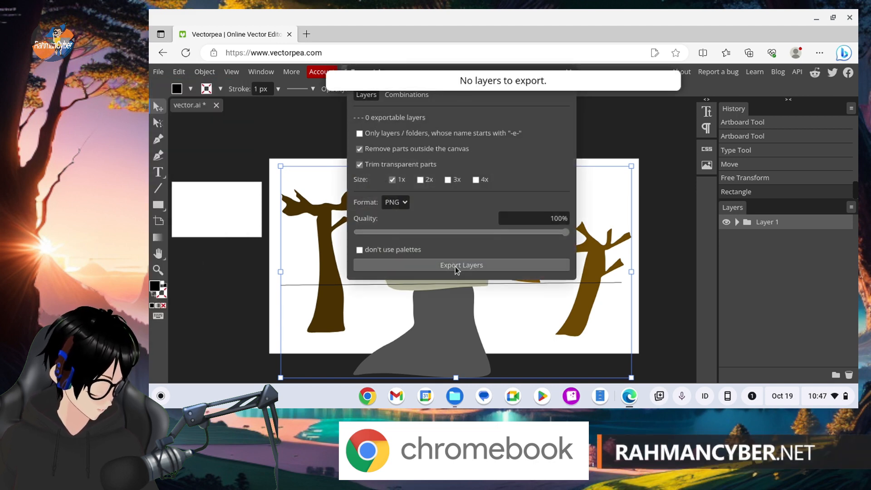
{"action": "left_click", "coordinate": [420, 96]}
{"action": "key", "text": "Escape"}
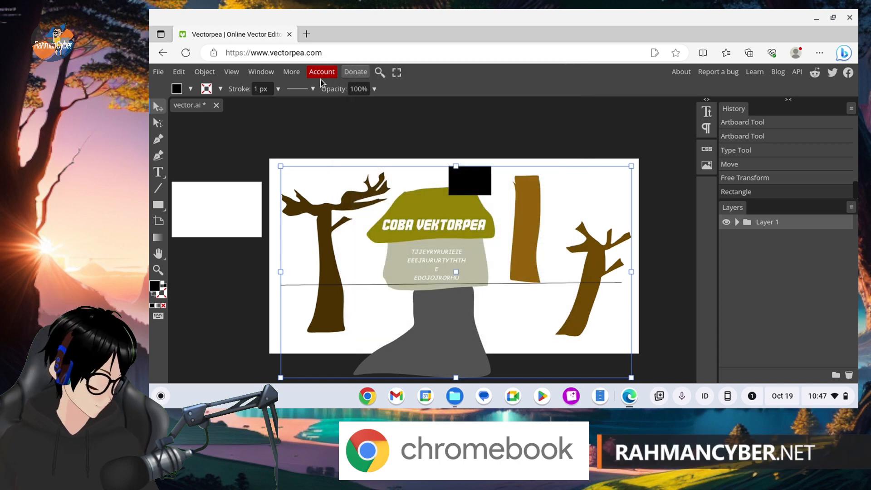
{"action": "left_click", "coordinate": [156, 73]}
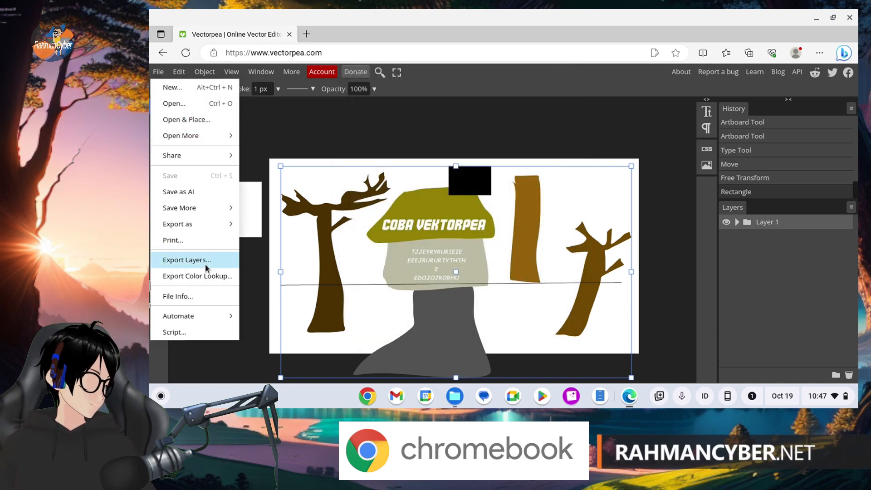
{"action": "mouse_move", "coordinate": [217, 313]}
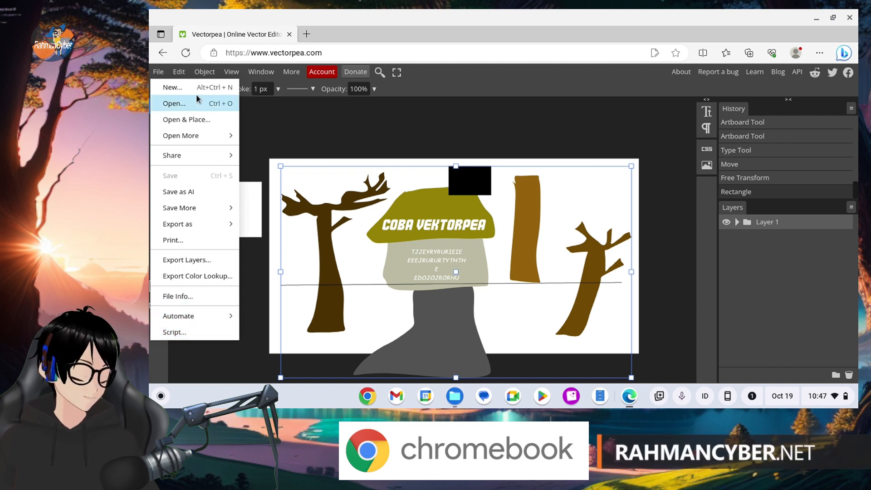
{"action": "mouse_move", "coordinate": [201, 77]}
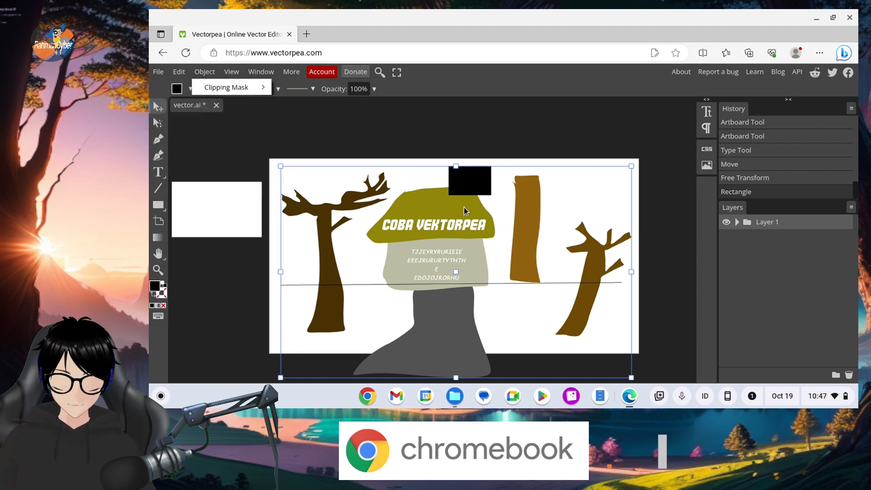
{"action": "left_click", "coordinate": [463, 137]}
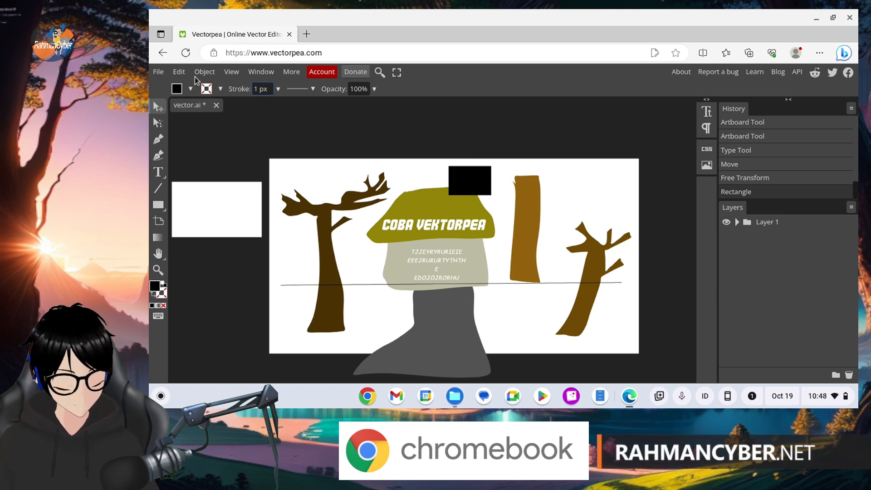
{"action": "left_click", "coordinate": [159, 71]}
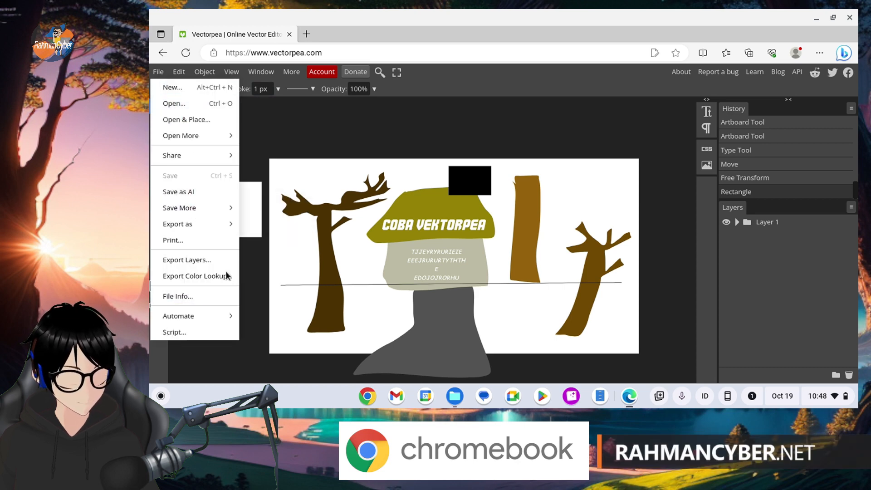
{"action": "left_click", "coordinate": [348, 122]}
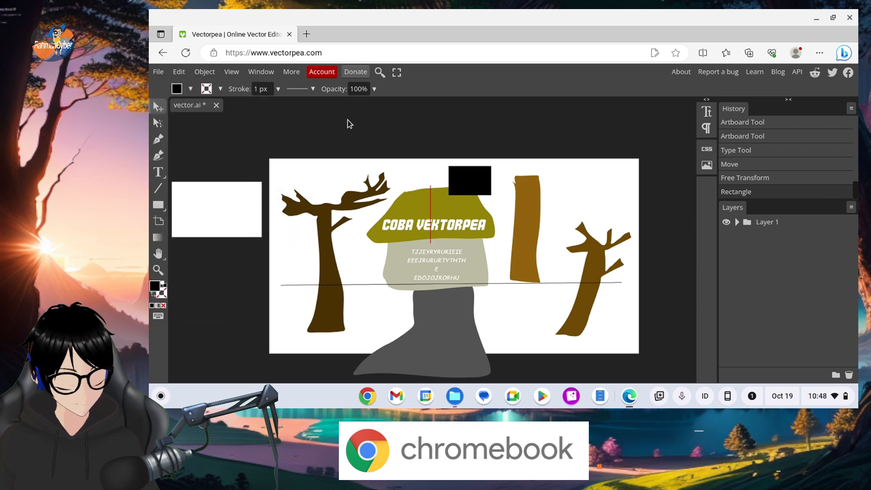
Create a second project named vector, 4096 x 2160 pixels at 300 DPI with a white background, and switch back to the house drawing
{"action": "left_click", "coordinate": [158, 74]}
{"action": "left_click", "coordinate": [173, 86]}
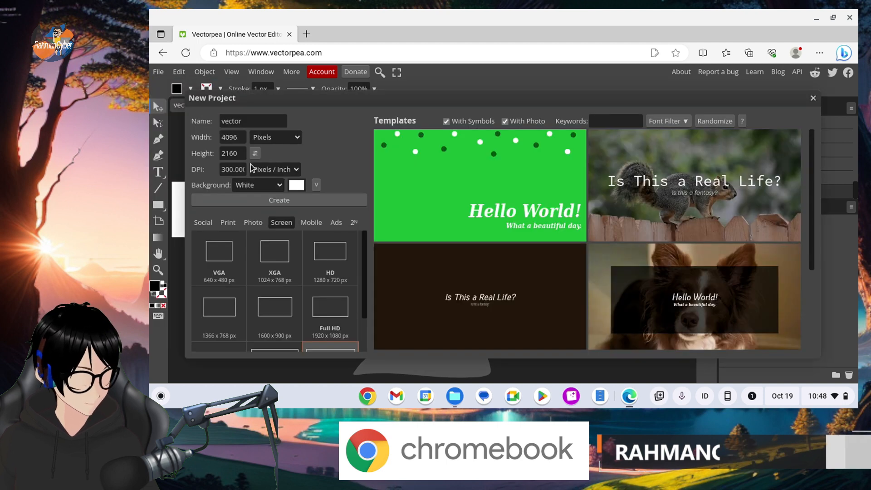
{"action": "left_click", "coordinate": [296, 202]}
{"action": "left_click", "coordinate": [202, 108]}
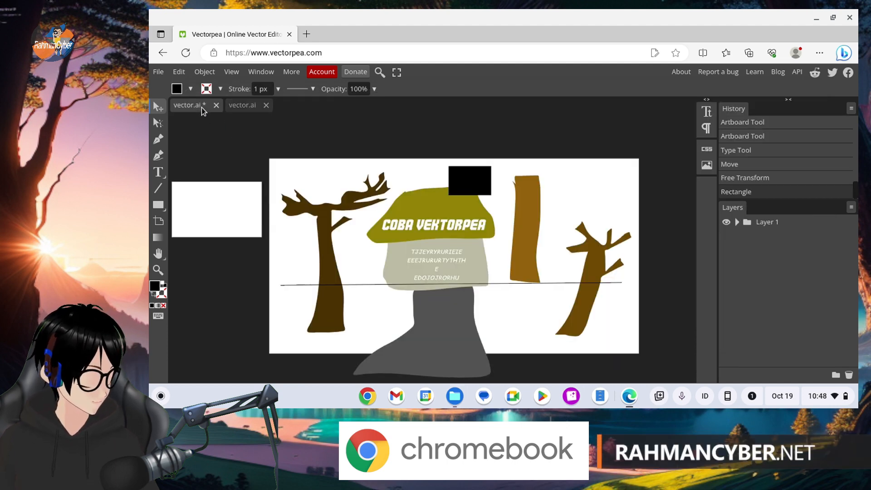
{"action": "left_click", "coordinate": [241, 109]}
{"action": "left_click", "coordinate": [194, 108]}
{"action": "left_click", "coordinate": [241, 113]}
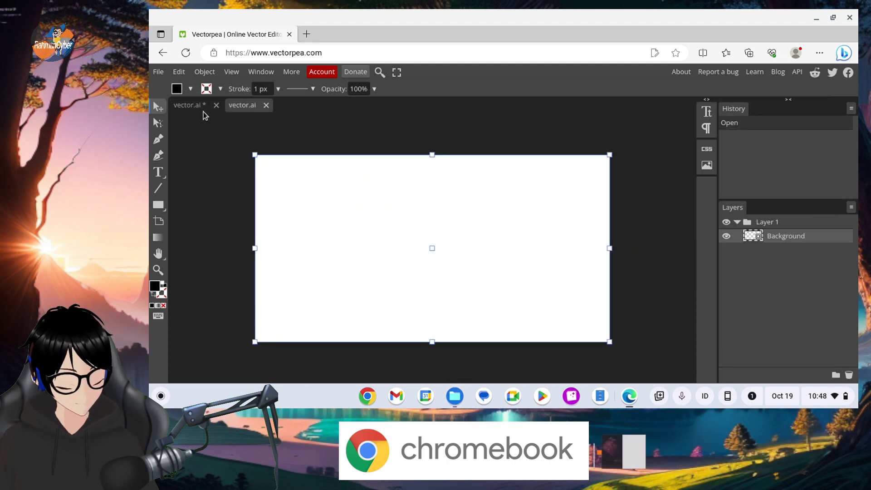
{"action": "left_click", "coordinate": [186, 107]}
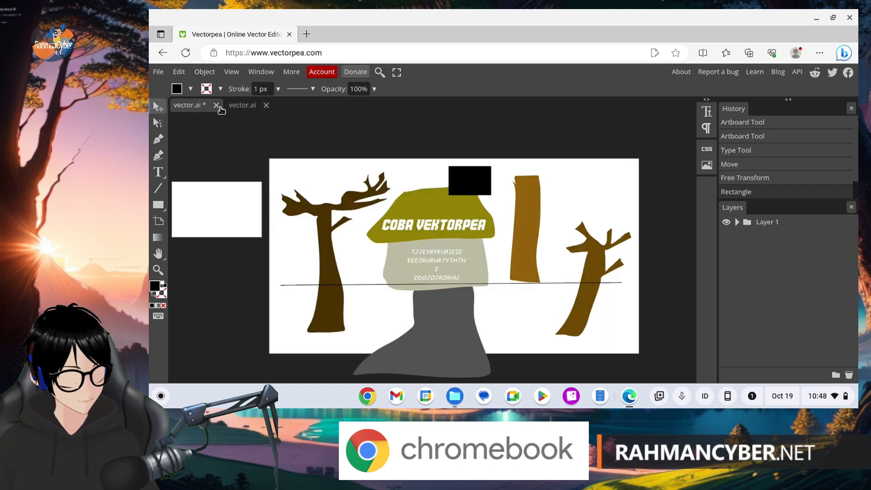
Close the house drawing and discard its unsaved work
{"action": "left_click", "coordinate": [217, 105]}
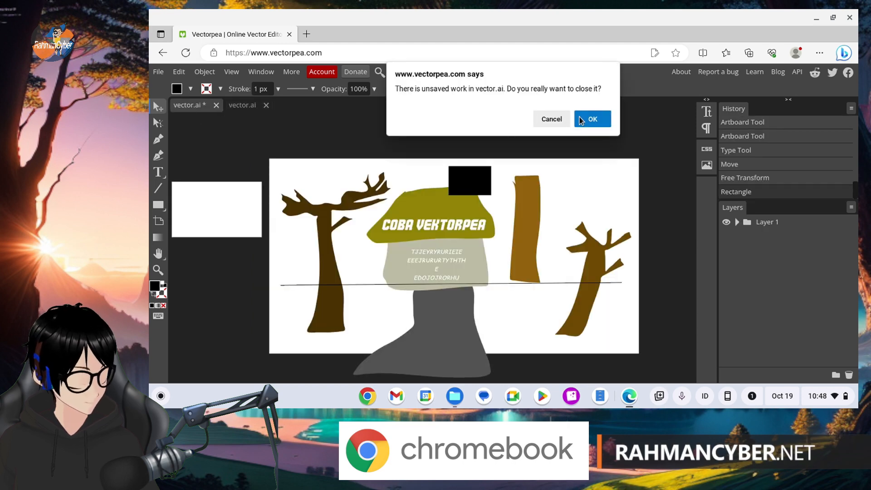
{"action": "left_click", "coordinate": [550, 119]}
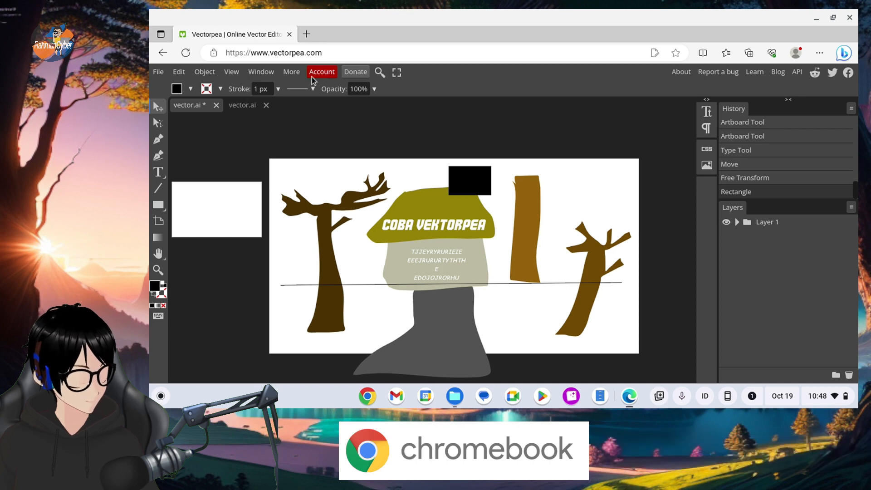
{"action": "left_click", "coordinate": [216, 109]}
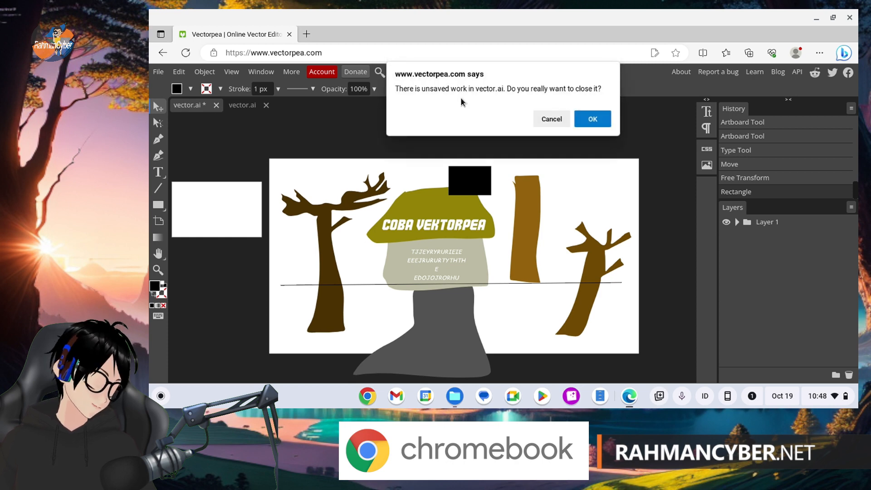
{"action": "left_click", "coordinate": [595, 112]}
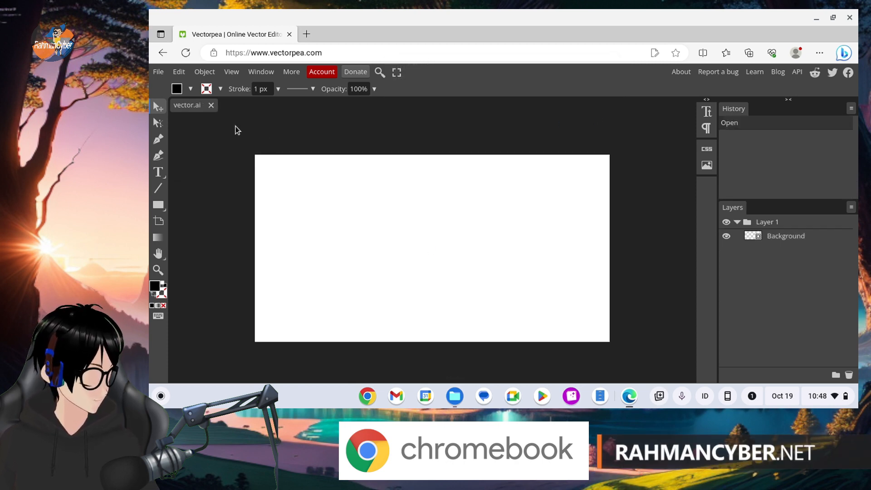
Browse the image gallery, try to place the white hillside town photo on the blank canvas, and close the gallery
{"action": "left_click", "coordinate": [707, 166]}
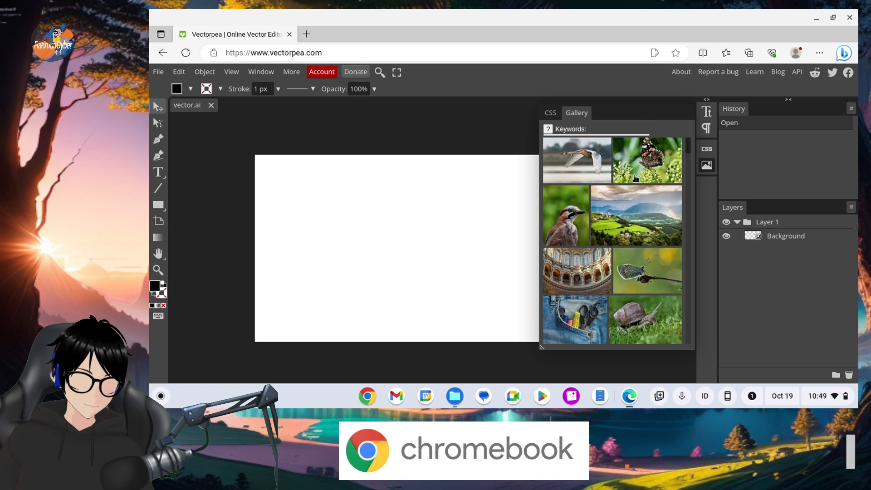
{"action": "scroll", "coordinate": [633, 177], "scroll_direction": "down", "scroll_amount": 5}
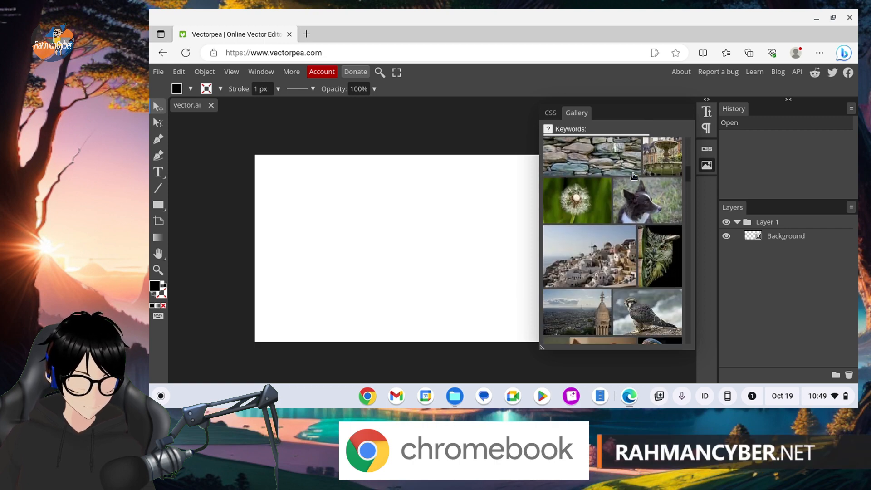
{"action": "scroll", "coordinate": [633, 176], "scroll_direction": "up", "scroll_amount": 4}
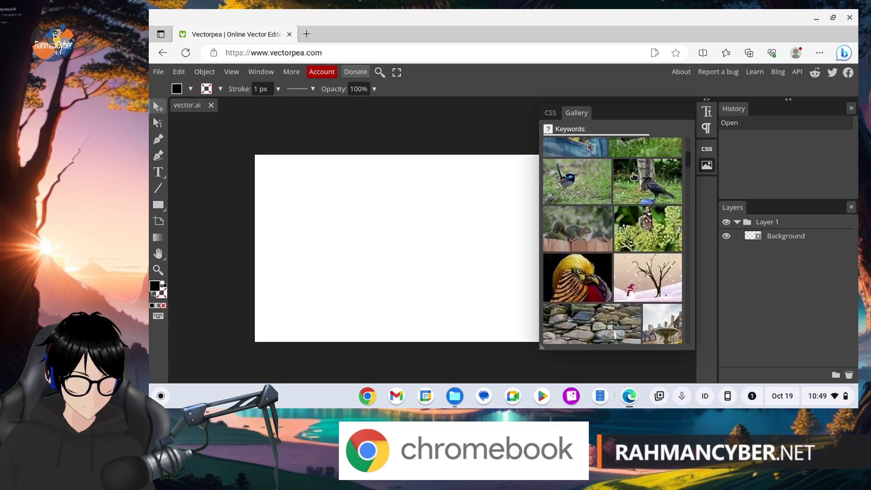
{"action": "scroll", "coordinate": [634, 176], "scroll_direction": "down", "scroll_amount": 5}
{"action": "scroll", "coordinate": [633, 176], "scroll_direction": "down", "scroll_amount": 1}
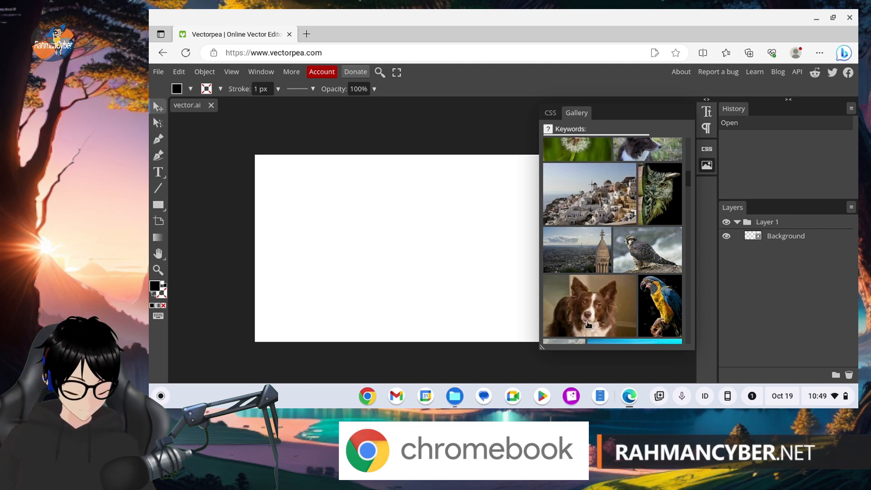
{"action": "left_click_drag", "start_coordinate": [592, 200], "coordinate": [405, 227]}
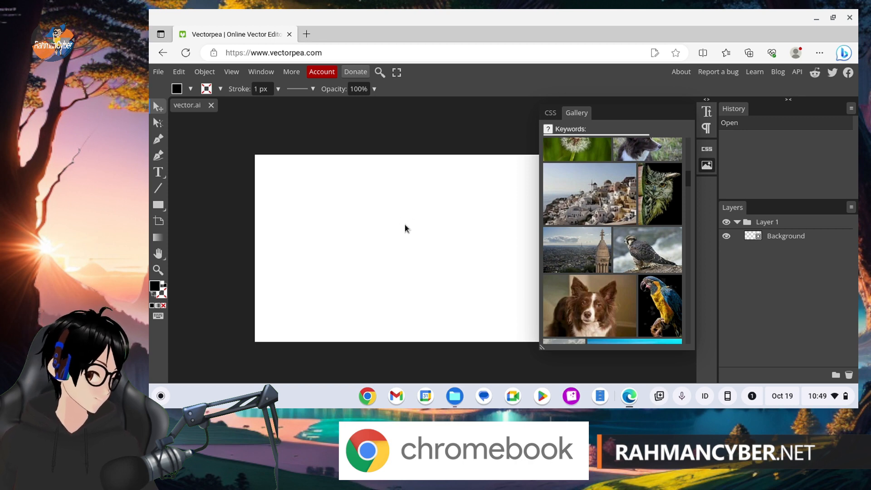
{"action": "left_click", "coordinate": [706, 165]}
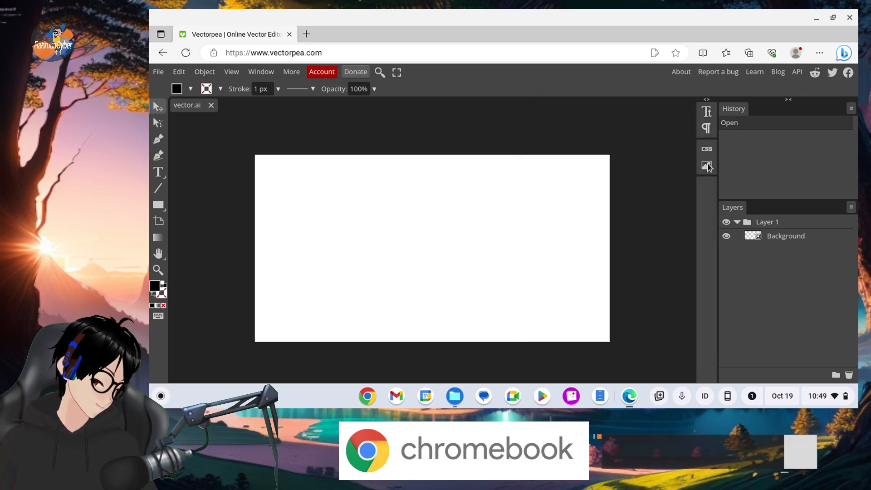
Place the flying swan photo from the gallery on the white canvas and shrink it near the canvas centre
{"action": "left_click", "coordinate": [463, 218]}
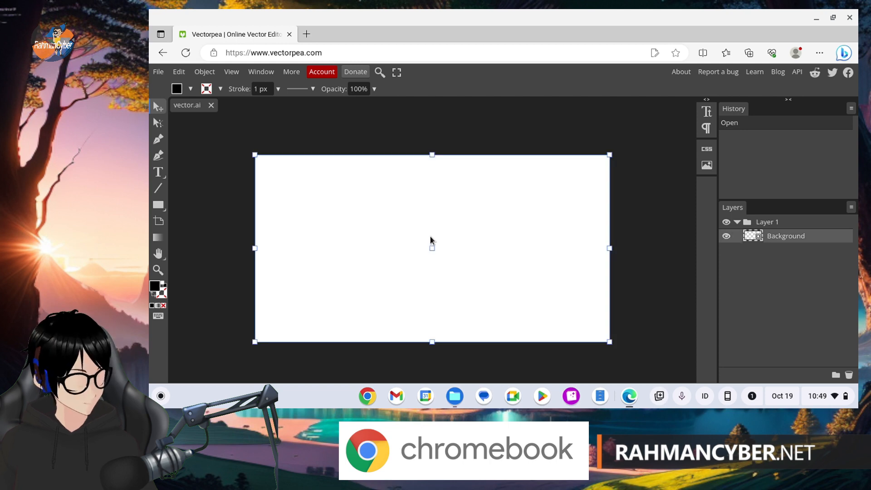
{"action": "left_click", "coordinate": [706, 166]}
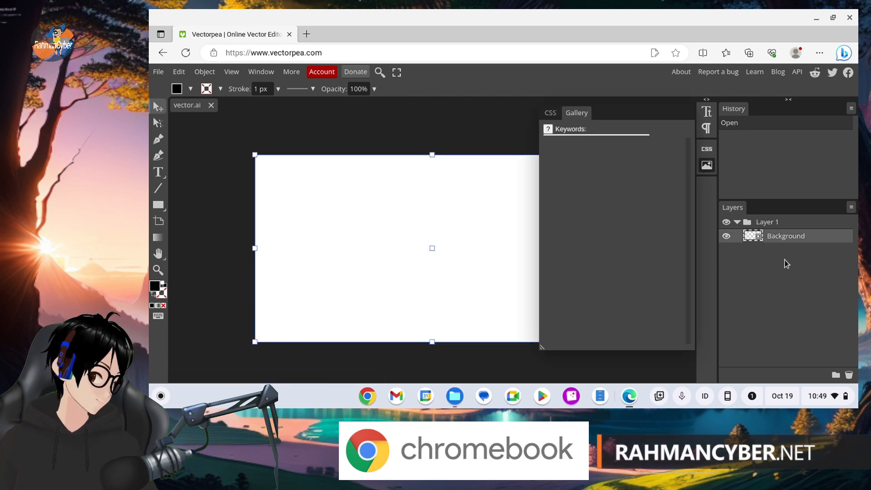
{"action": "left_click", "coordinate": [589, 167]}
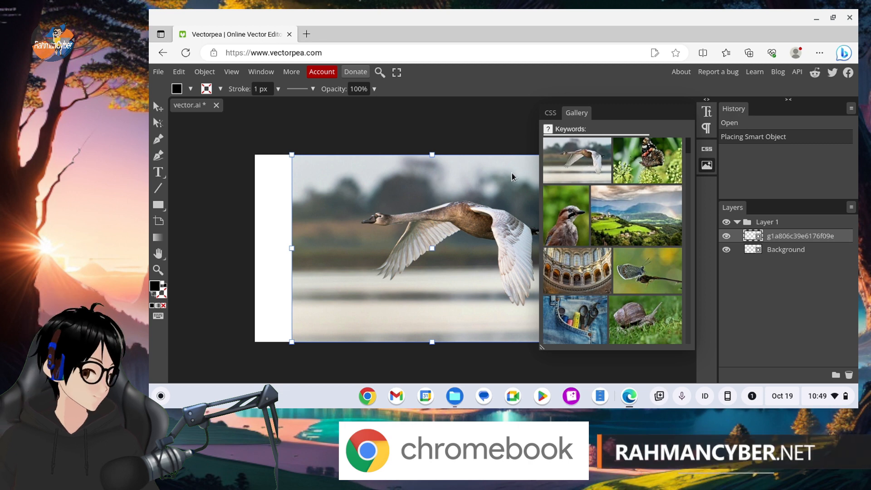
{"action": "left_click", "coordinate": [707, 165]}
{"action": "left_click_drag", "start_coordinate": [572, 155], "coordinate": [509, 206]}
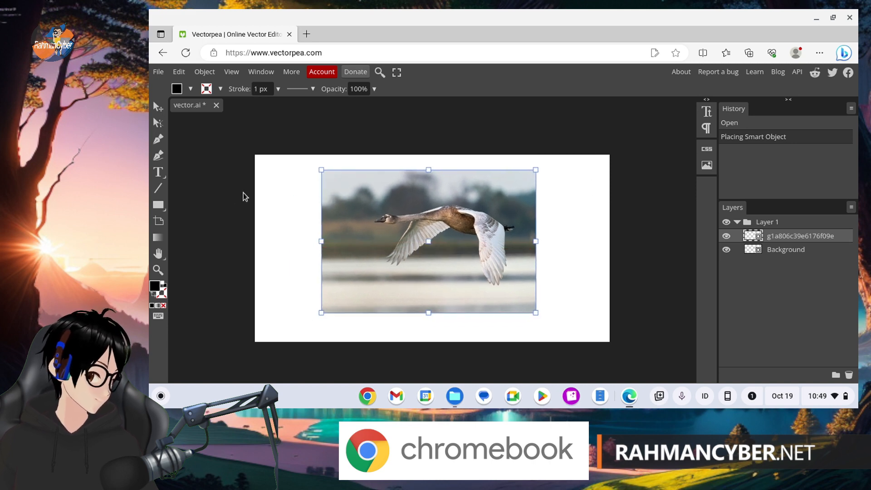
{"action": "left_click", "coordinate": [158, 206]}
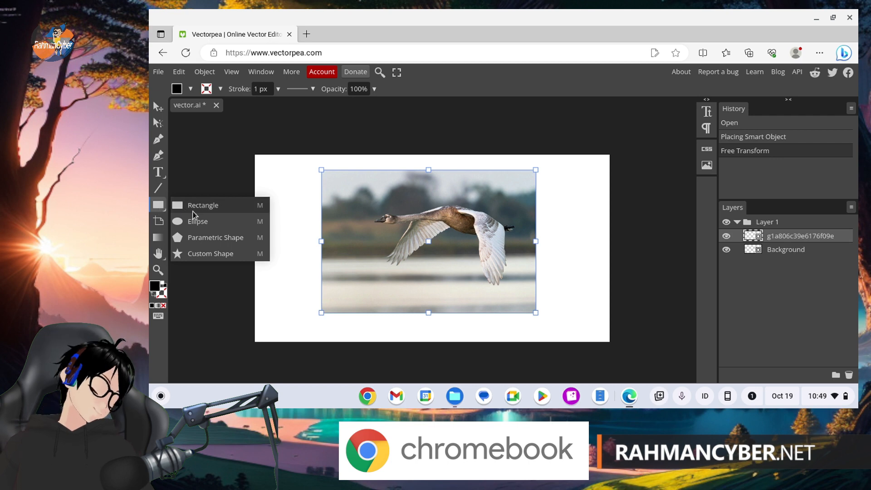
{"action": "left_click", "coordinate": [199, 222]}
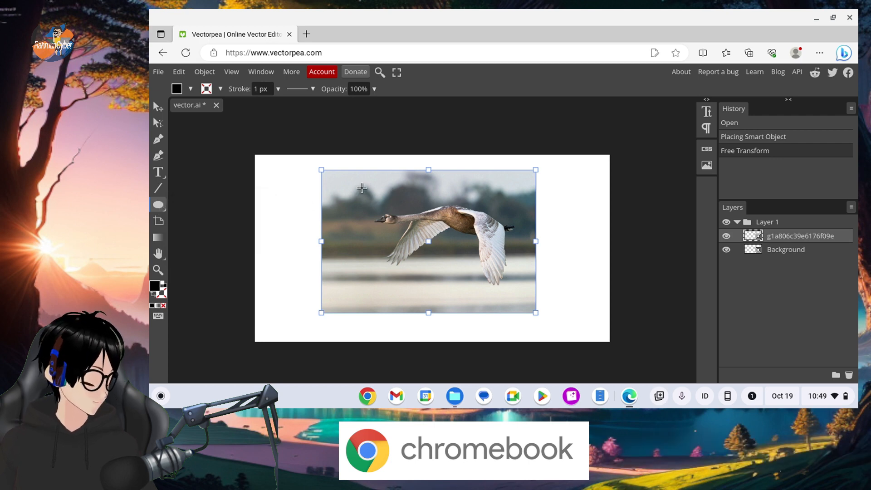
{"action": "left_click_drag", "start_coordinate": [350, 185], "coordinate": [437, 274]}
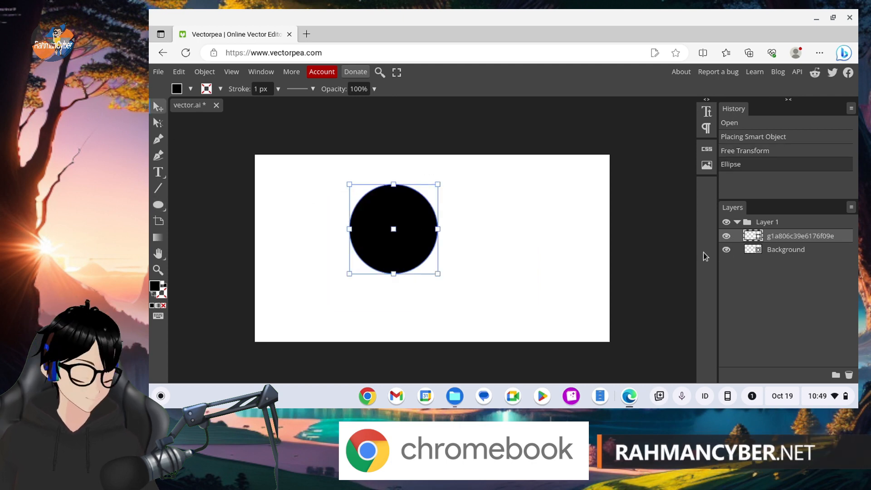
{"action": "key", "text": "ctrl+z"}
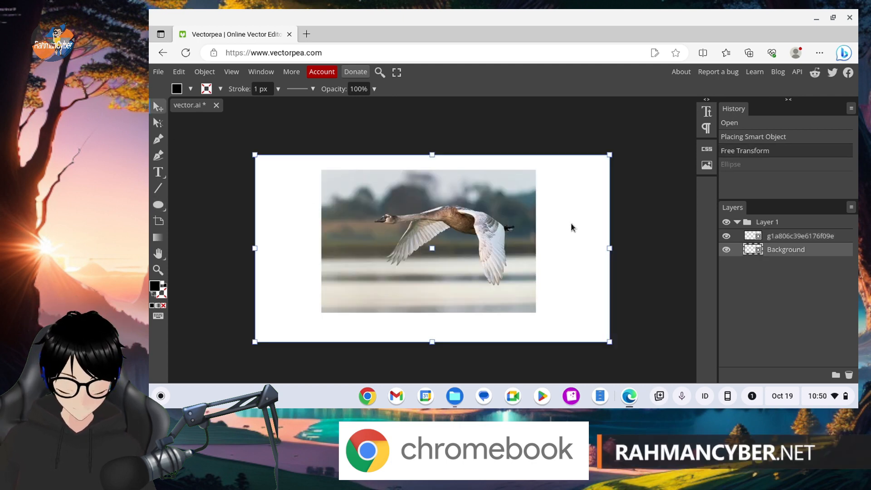
Draw a black ellipse over the swan's head and body as a separate shape above the photo
{"action": "left_click", "coordinate": [159, 206]}
{"action": "key", "text": "ctrl+shift+z"}
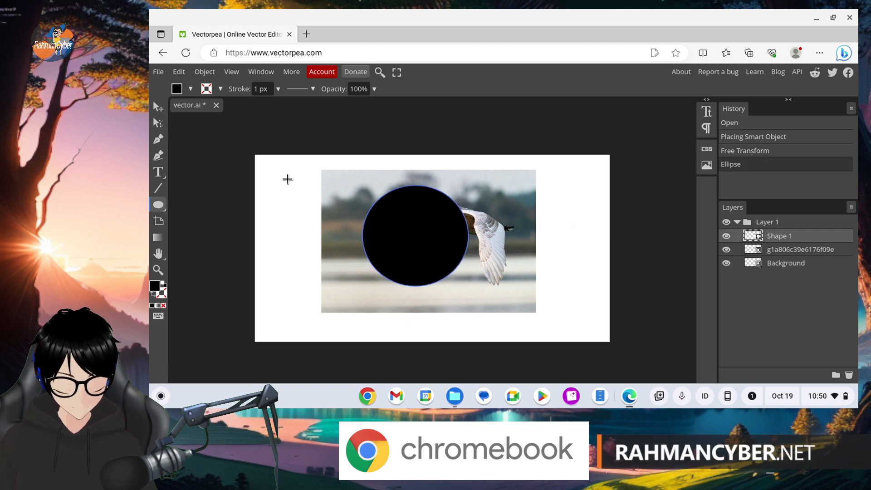
{"action": "left_click", "coordinate": [156, 107]}
{"action": "left_click", "coordinate": [600, 205]}
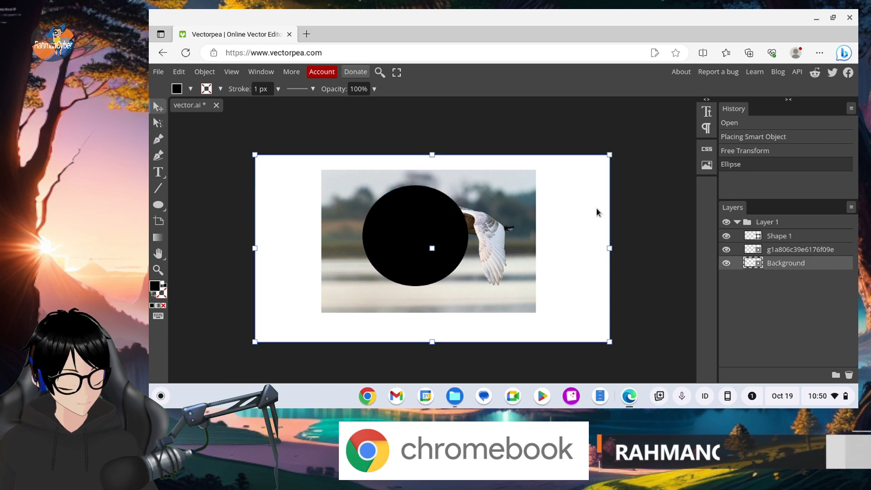
Reposition the black ellipse and the swan photo, and combine the two into a clipping mask
{"action": "left_click", "coordinate": [434, 218]}
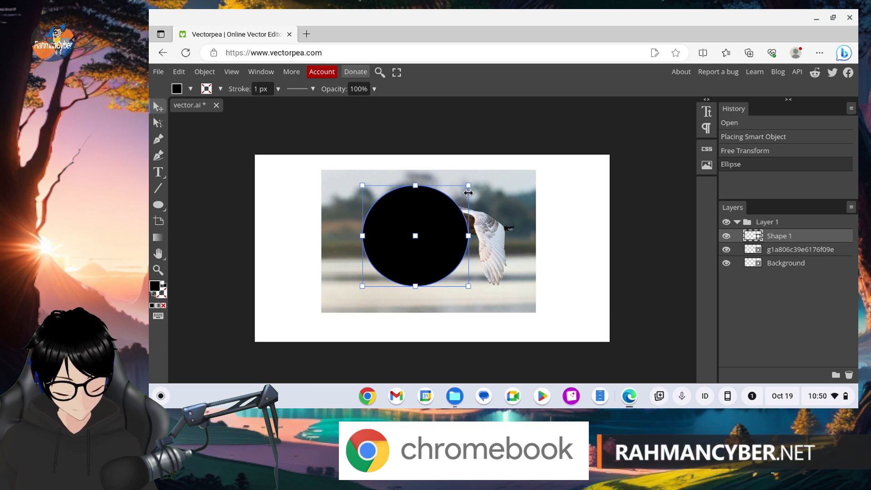
{"action": "mouse_move", "coordinate": [441, 213]}
{"action": "left_mouse_down"}
{"action": "mouse_move", "coordinate": [492, 205]}
{"action": "mouse_move", "coordinate": [420, 218]}
{"action": "mouse_move", "coordinate": [427, 220]}
{"action": "left_mouse_up"}
{"action": "left_click", "coordinate": [447, 190], "text": "shift"}
{"action": "mouse_move", "coordinate": [448, 190]}
{"action": "left_mouse_down"}
{"action": "mouse_move", "coordinate": [454, 205]}
{"action": "mouse_move", "coordinate": [434, 196]}
{"action": "mouse_move", "coordinate": [454, 186]}
{"action": "left_mouse_up"}
{"action": "left_click", "coordinate": [205, 73]}
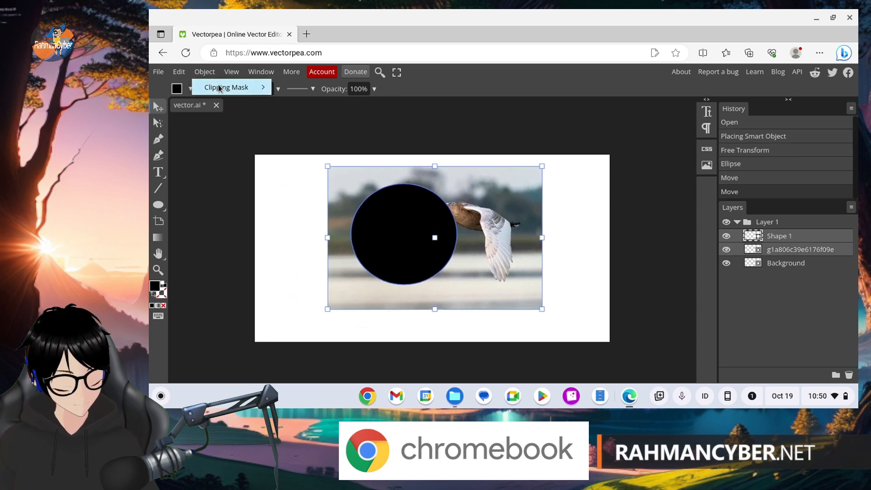
{"action": "mouse_move", "coordinate": [221, 86]}
{"action": "left_click", "coordinate": [296, 88]}
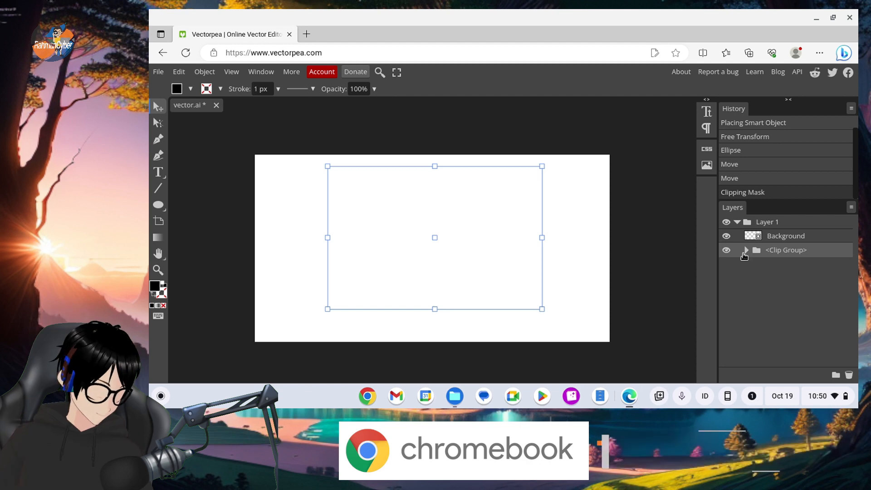
Hide the Background layer to reveal the clipped swan photo
{"action": "left_click", "coordinate": [727, 236]}
{"action": "left_click", "coordinate": [728, 237]}
{"action": "left_click", "coordinate": [727, 236]}
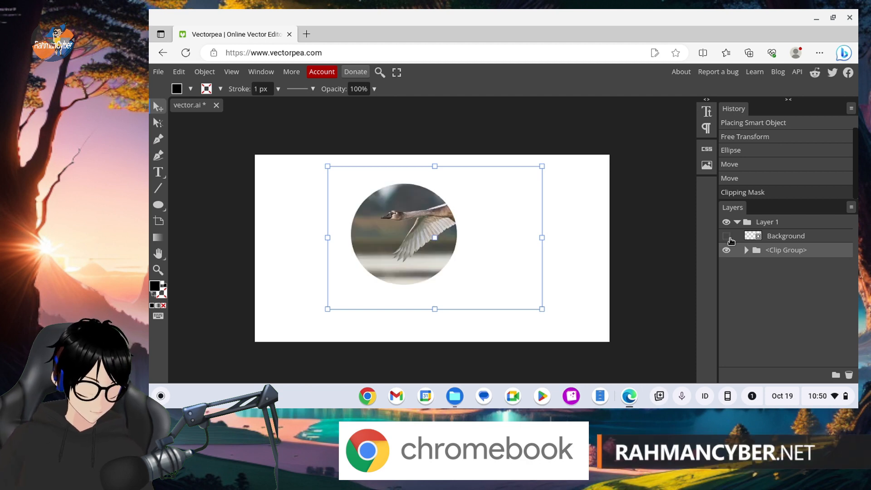
{"action": "left_click", "coordinate": [727, 236]}
{"action": "left_click", "coordinate": [727, 236]}
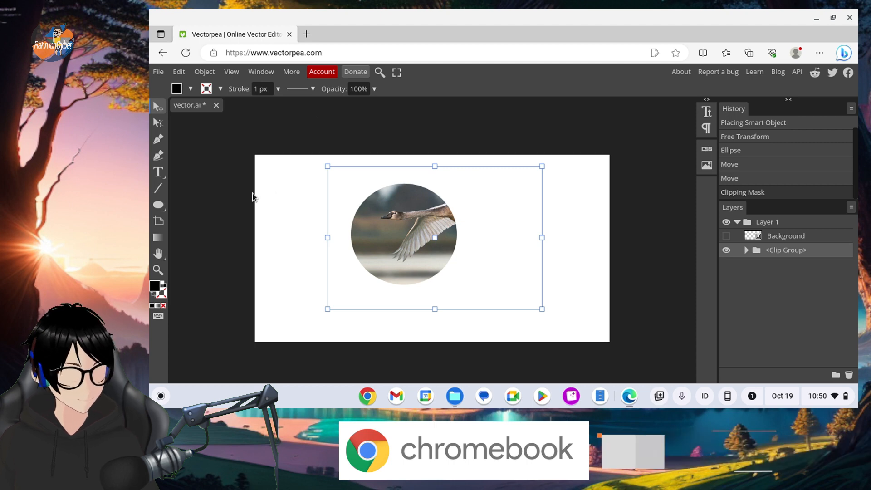
Draw a diagonal line from the canvas's upper edge across the clipped swan photo
{"action": "left_click", "coordinate": [160, 188]}
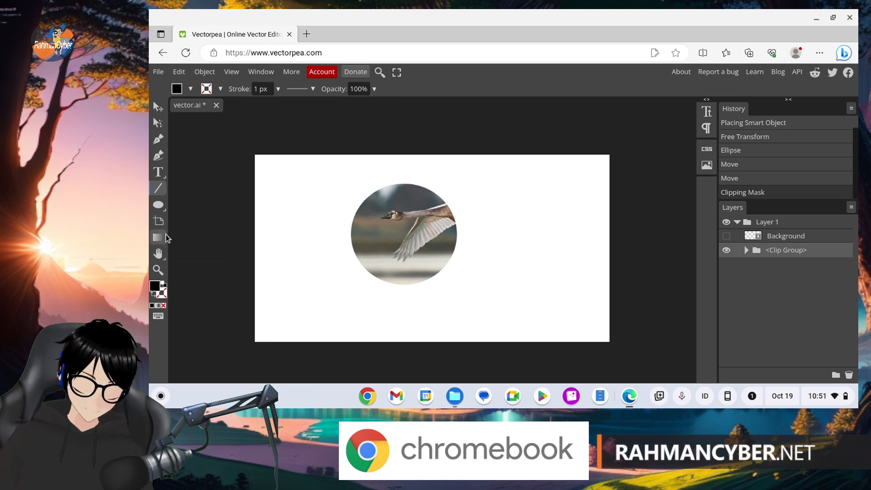
{"action": "left_click", "coordinate": [227, 73]}
{"action": "mouse_move", "coordinate": [187, 75]}
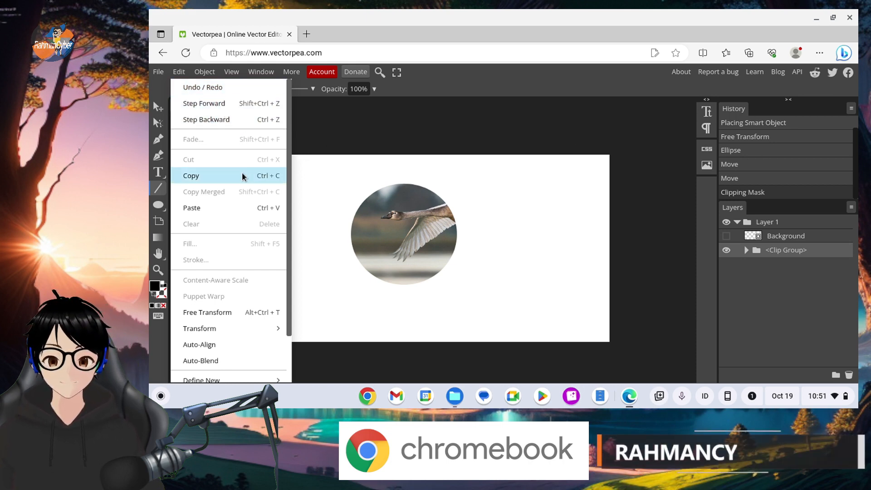
{"action": "scroll", "coordinate": [241, 172], "scroll_direction": "down", "scroll_amount": 1}
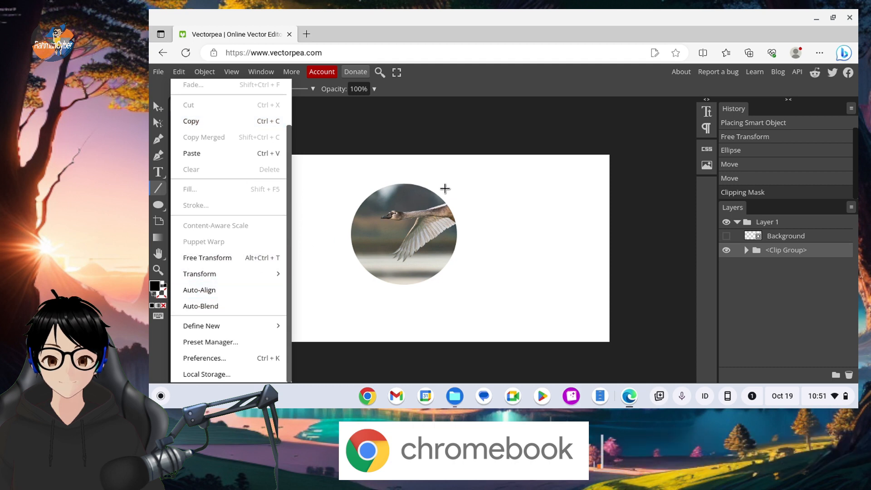
{"action": "left_click", "coordinate": [407, 218]}
{"action": "key", "text": "Return"}
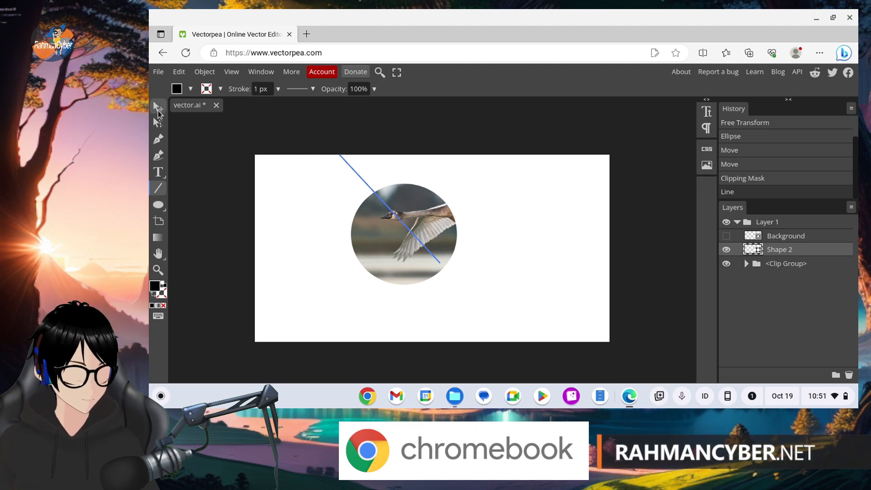
Read the About Vectorpea information and close it
{"action": "left_click", "coordinate": [291, 72]}
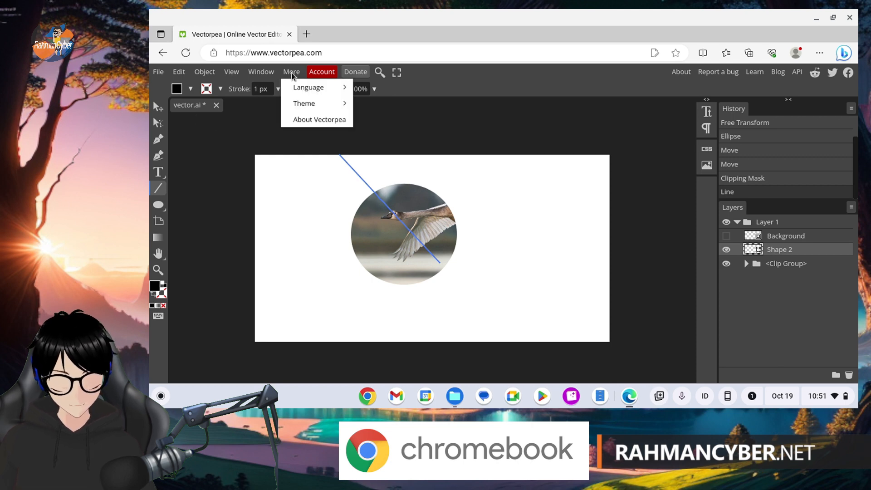
{"action": "left_click", "coordinate": [315, 119]}
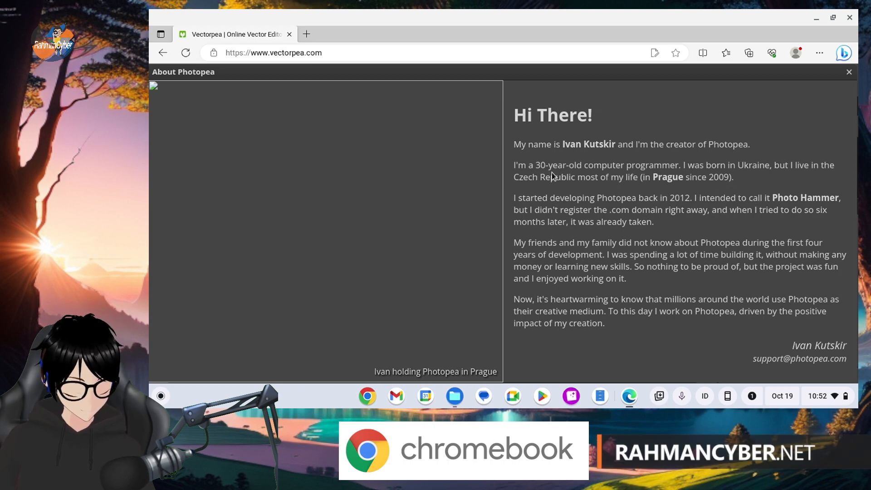
{"action": "left_click", "coordinate": [848, 72]}
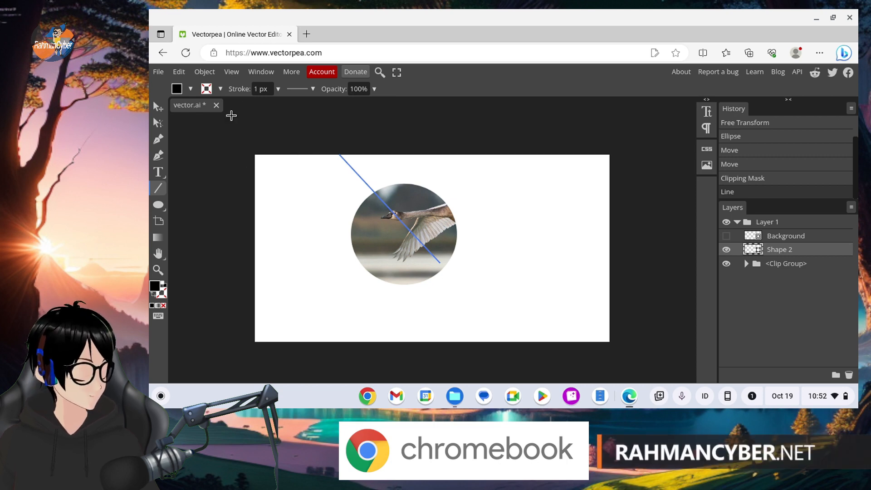
Close the vector project and discard its unsaved work
{"action": "left_click", "coordinate": [216, 106]}
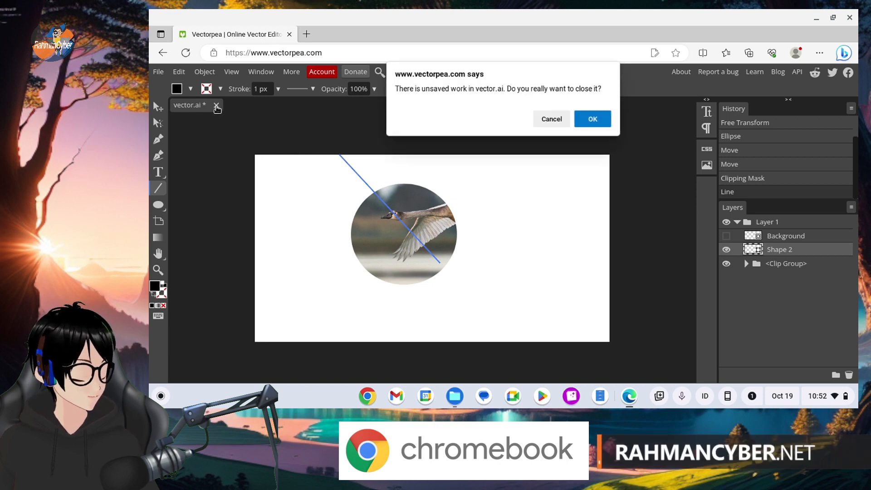
{"action": "left_click", "coordinate": [591, 118]}
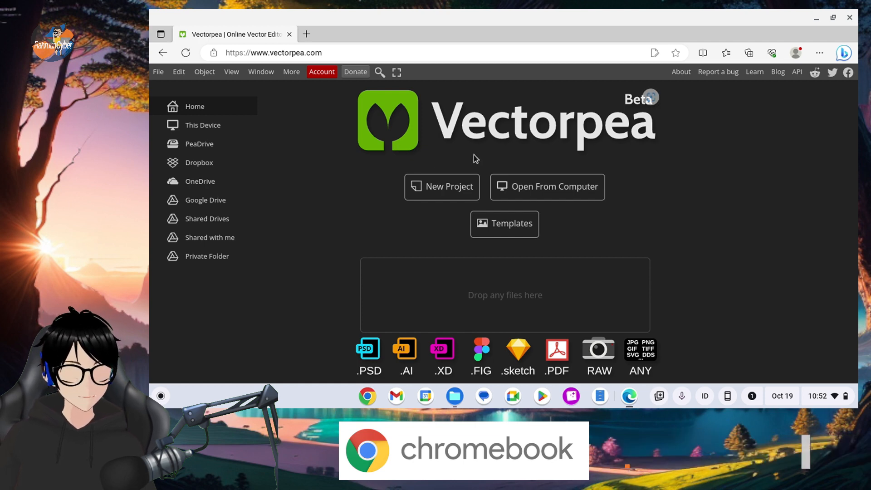
{"action": "left_click", "coordinate": [465, 194]}
{"action": "left_click", "coordinate": [310, 199]}
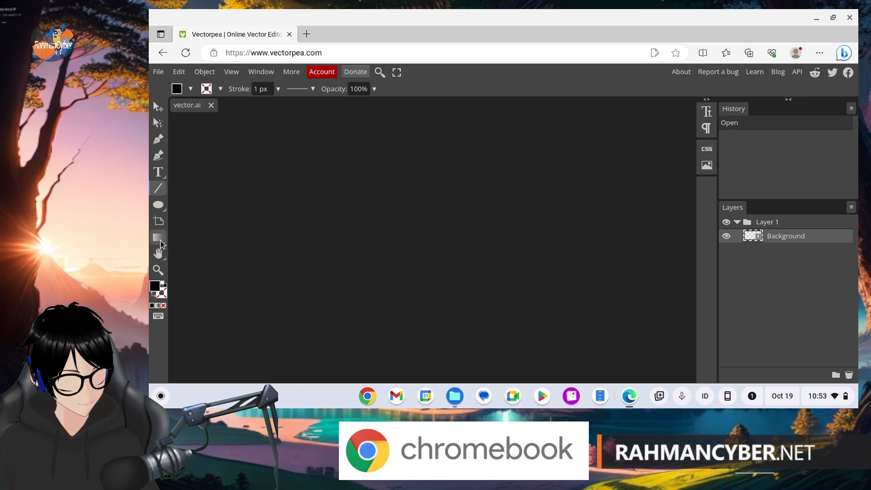
{"action": "left_click", "coordinate": [211, 106]}
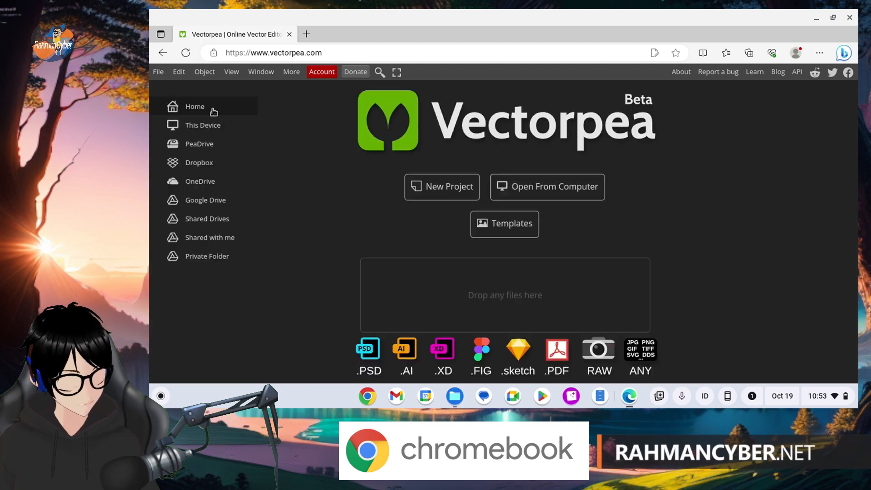
Reload the page, create a project from the orange flower "Hello World!" template, and leave nothing selected
{"action": "left_click", "coordinate": [186, 52]}
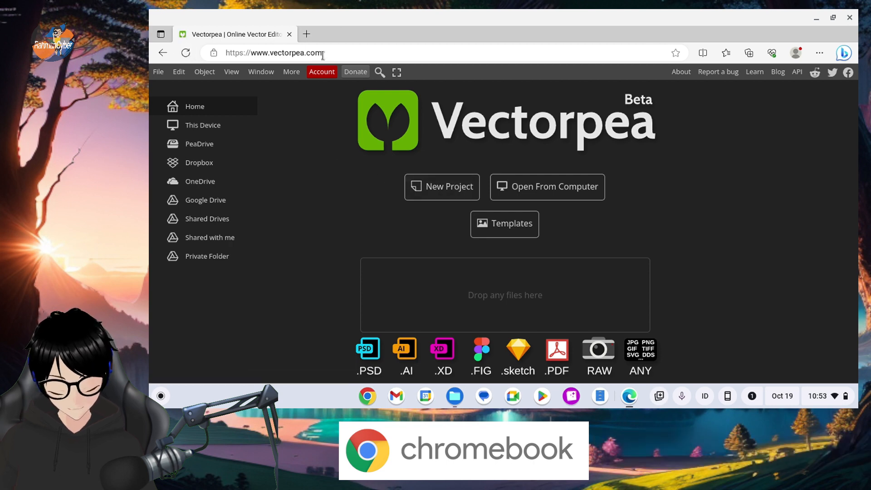
{"action": "left_click", "coordinate": [433, 188]}
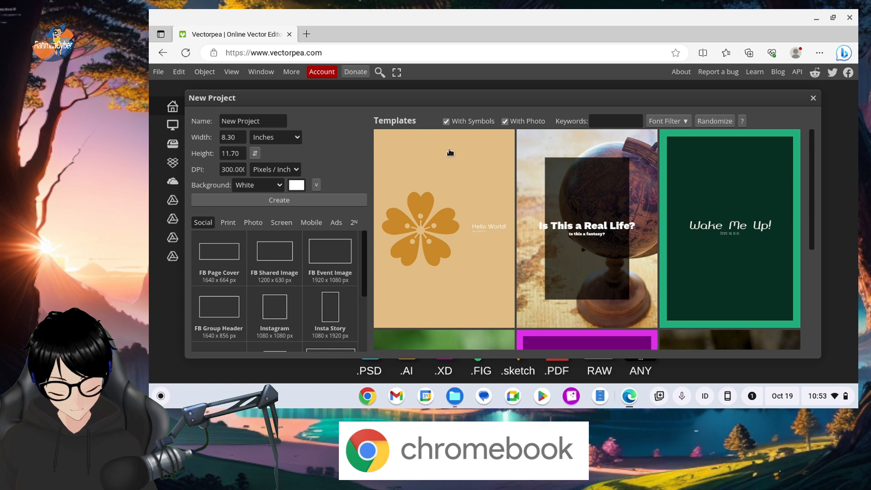
{"action": "left_click", "coordinate": [485, 199]}
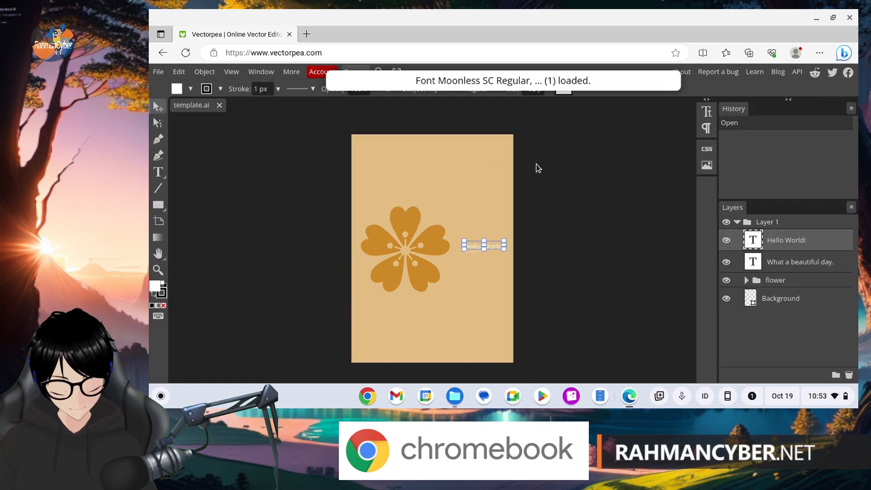
{"action": "left_click", "coordinate": [458, 194]}
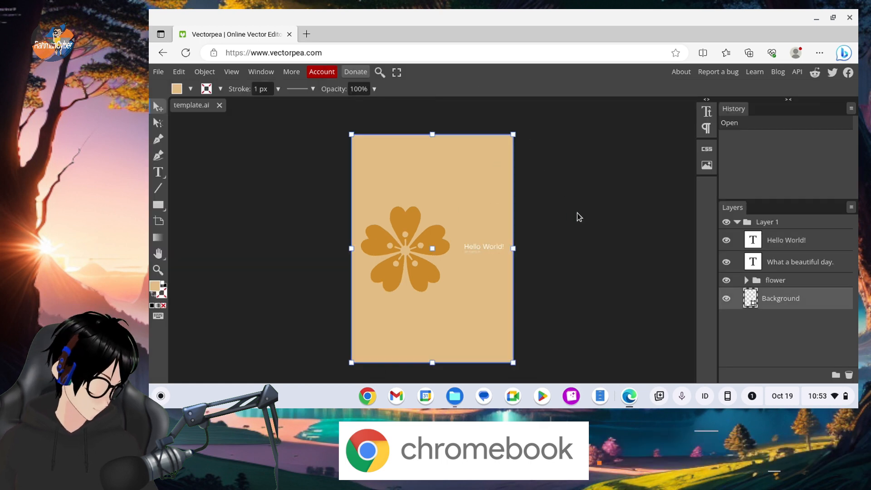
{"action": "left_click", "coordinate": [601, 218]}
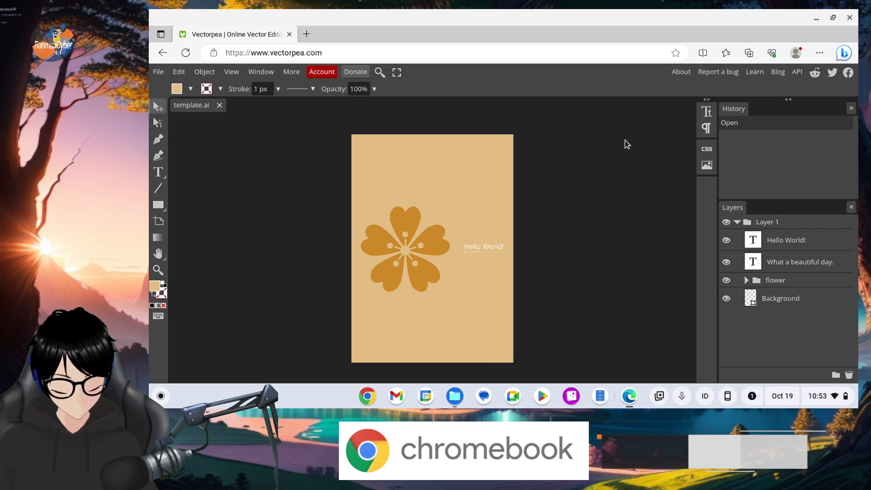
Place the butterfly photo from the gallery and move its layer between the "What a beautiful day." text and the flower group
{"action": "left_click", "coordinate": [707, 166]}
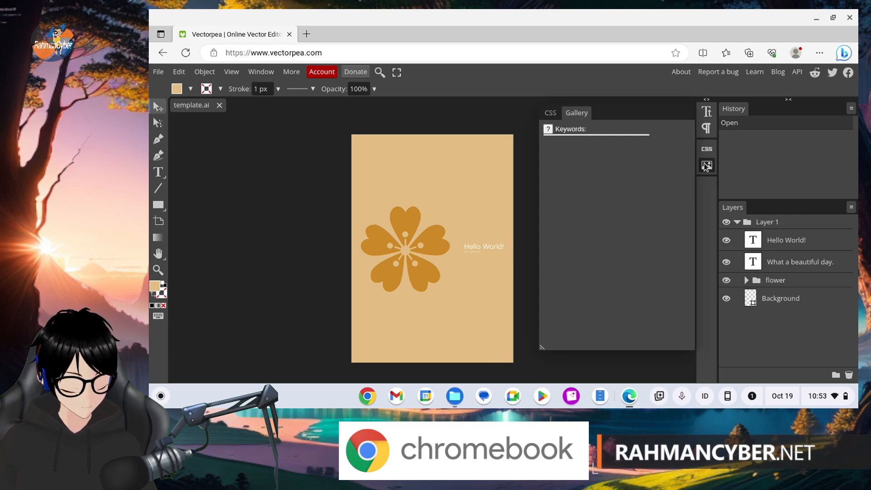
{"action": "left_click", "coordinate": [650, 167]}
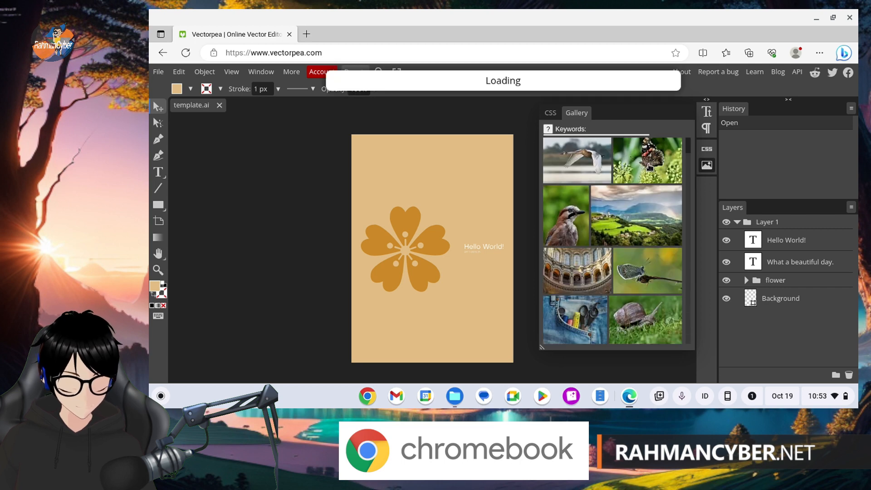
{"action": "left_click_drag", "start_coordinate": [817, 329], "coordinate": [826, 228]}
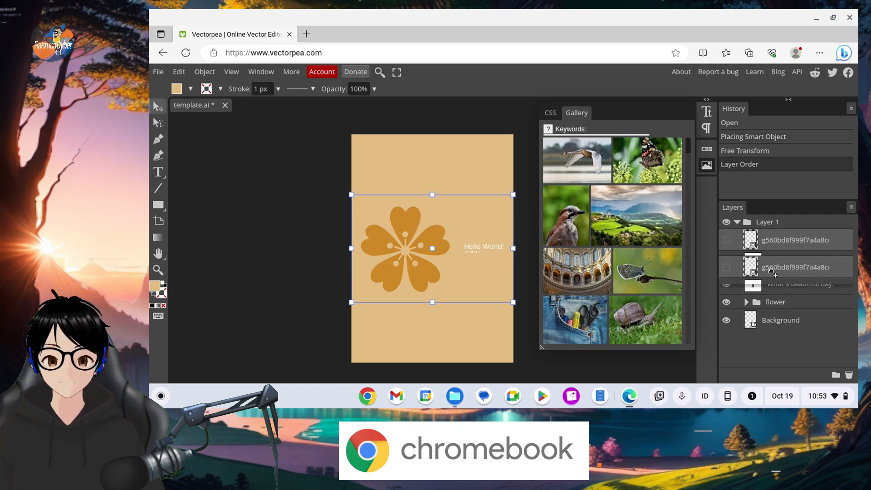
{"action": "left_click_drag", "start_coordinate": [772, 272], "coordinate": [786, 284]}
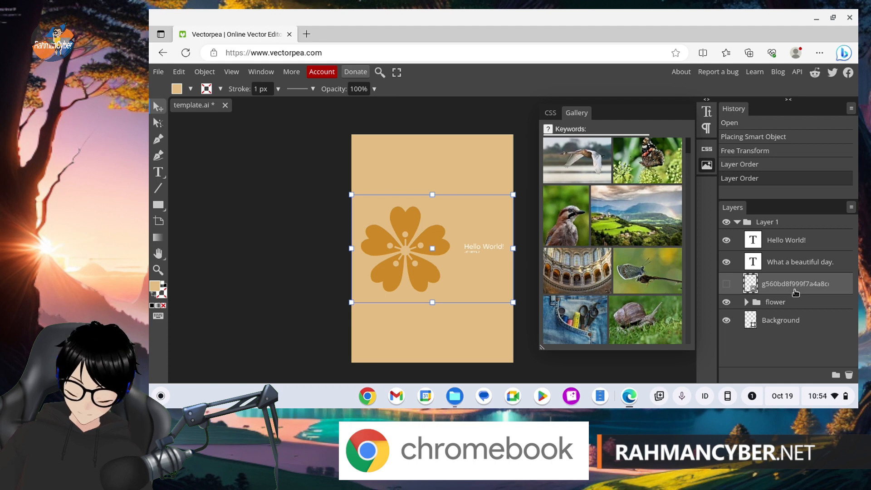
Undo the last layer reordering and shift the butterfly photo down on the artboard so the flower's tip shows above it
{"action": "key", "text": "ctrl+z"}
{"action": "left_click", "coordinate": [726, 240]}
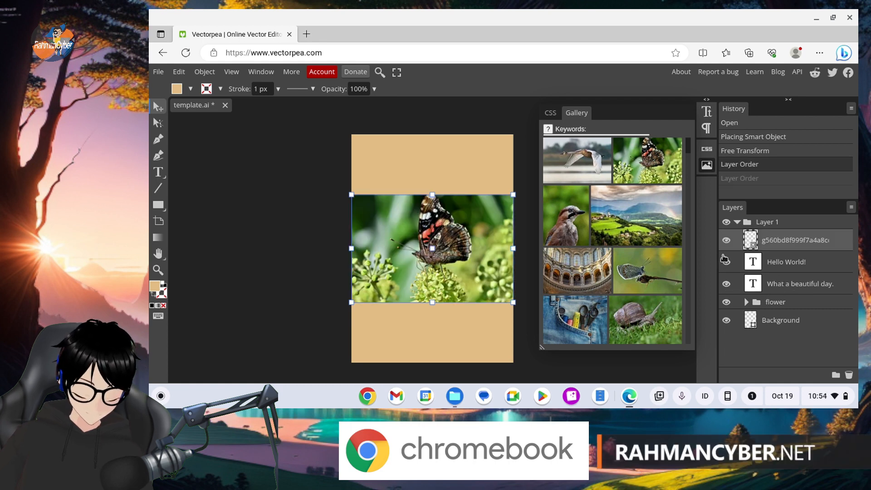
{"action": "left_click_drag", "start_coordinate": [480, 223], "coordinate": [469, 254]}
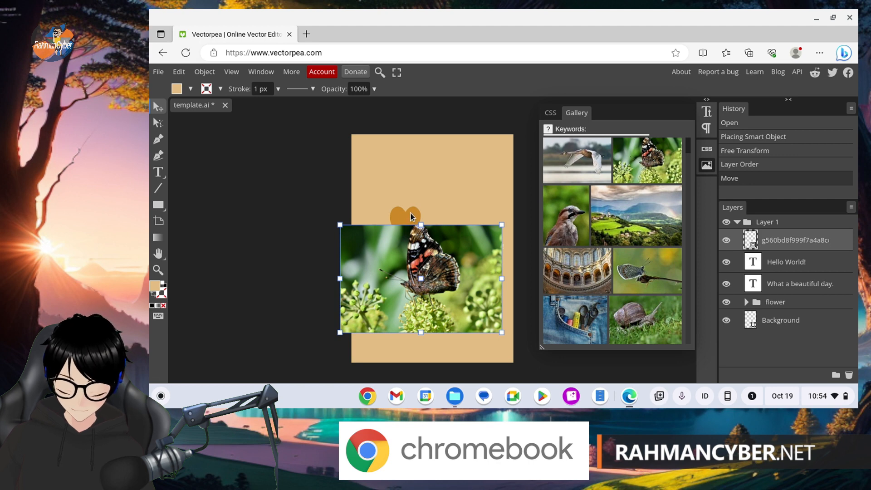
{"action": "left_click", "coordinate": [202, 71]}
{"action": "left_click", "coordinate": [220, 88]}
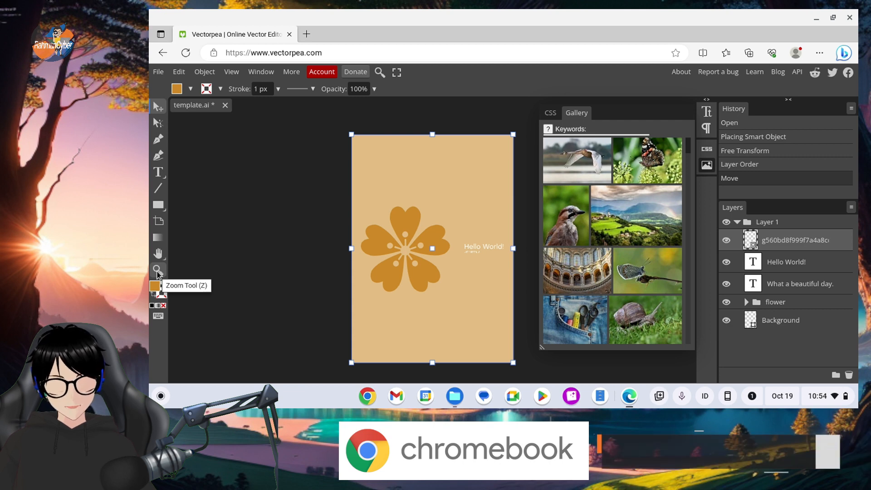
Place the bird photo from the gallery and shift it slightly down and to the right on the artboard
{"action": "left_click", "coordinate": [558, 226]}
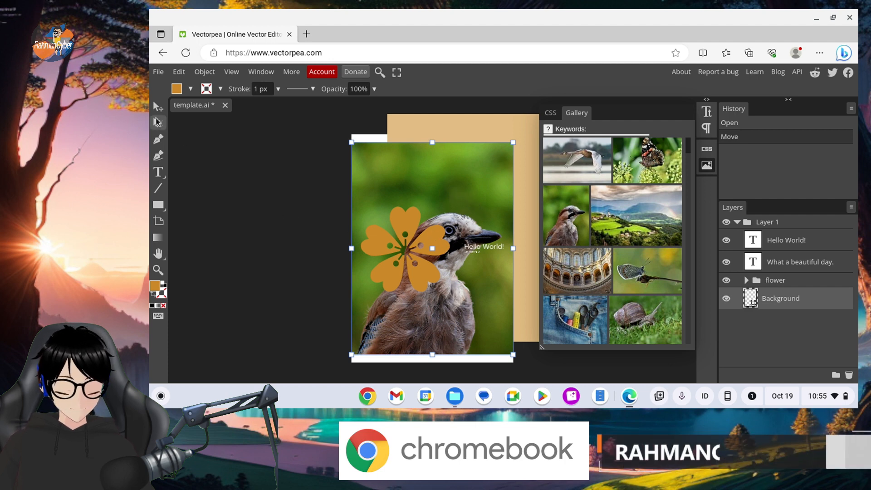
{"action": "left_click_drag", "start_coordinate": [508, 199], "coordinate": [516, 212]}
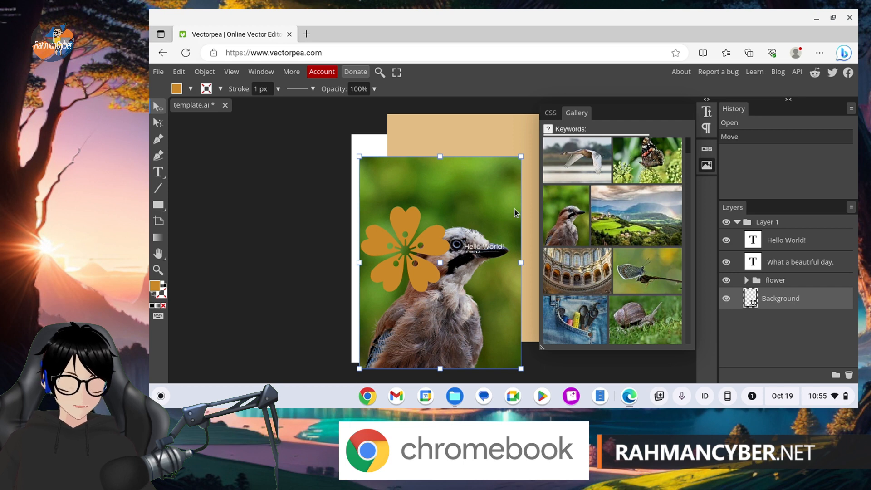
Reload the page, discard the unsaved template changes, and leave the start screen without any open dialog or menu
{"action": "left_click", "coordinate": [186, 53]}
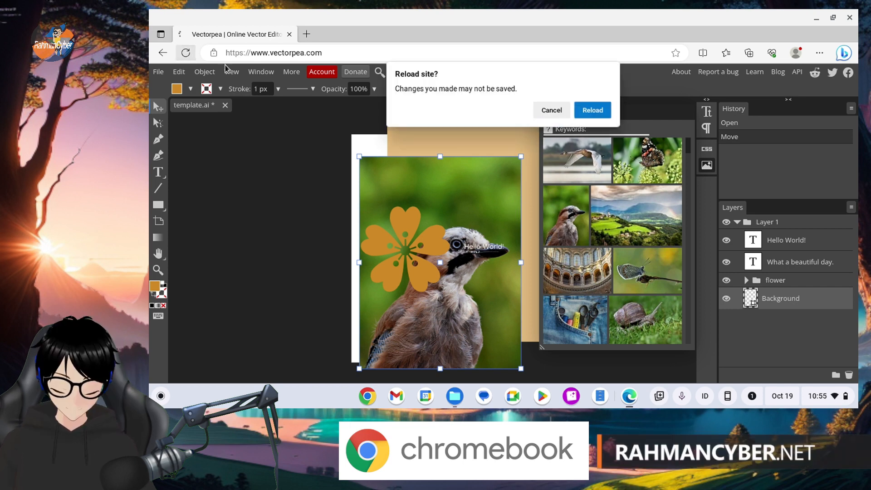
{"action": "left_click", "coordinate": [594, 115]}
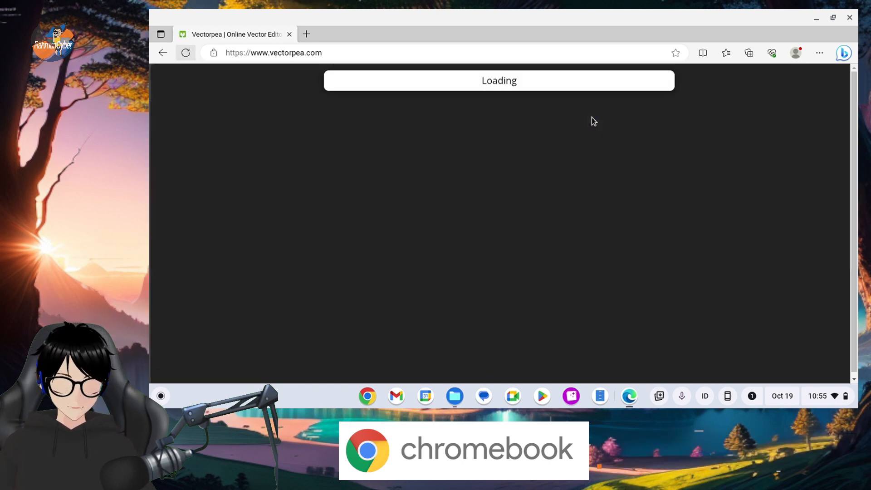
{"action": "left_click", "coordinate": [509, 183]}
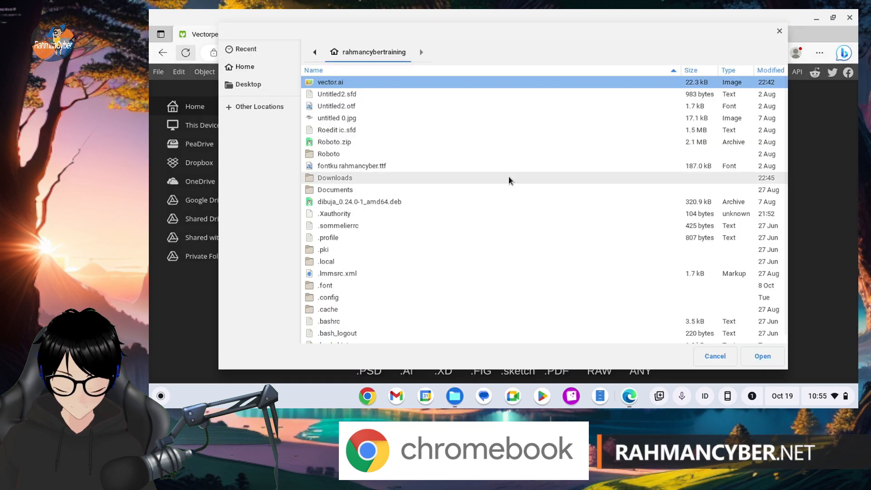
{"action": "key", "text": "Escape"}
{"action": "left_click", "coordinate": [233, 72]}
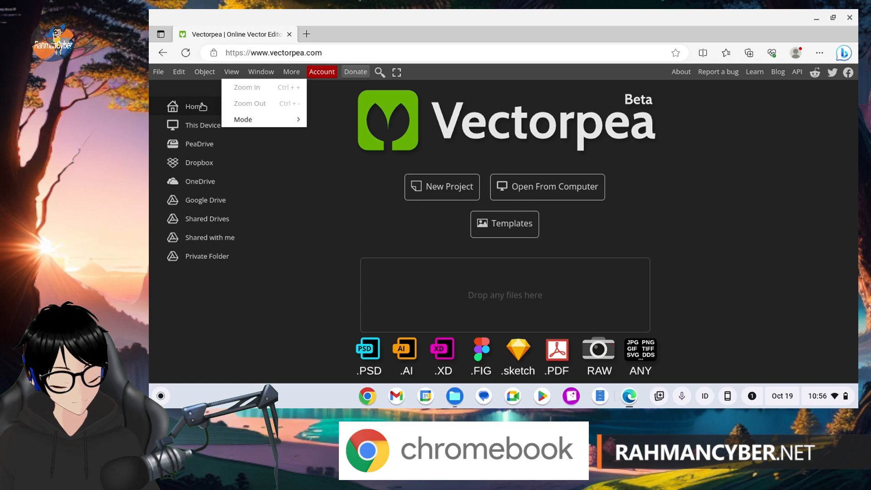
{"action": "left_click", "coordinate": [352, 187]}
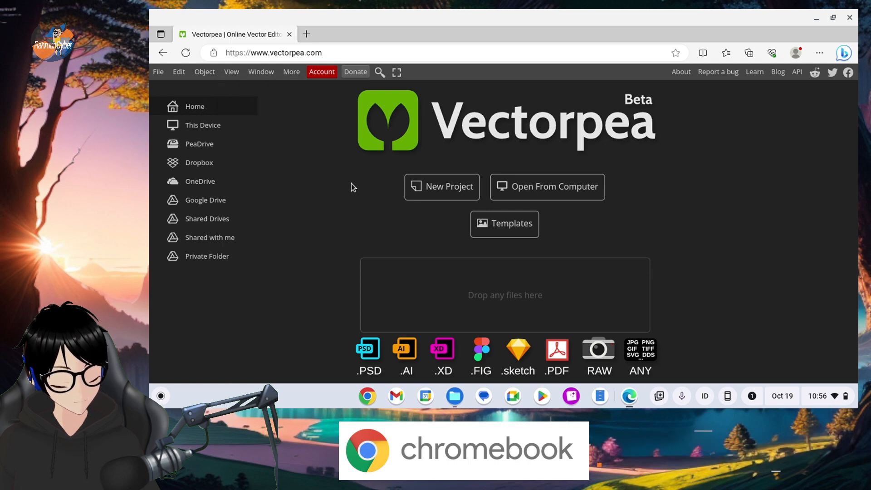
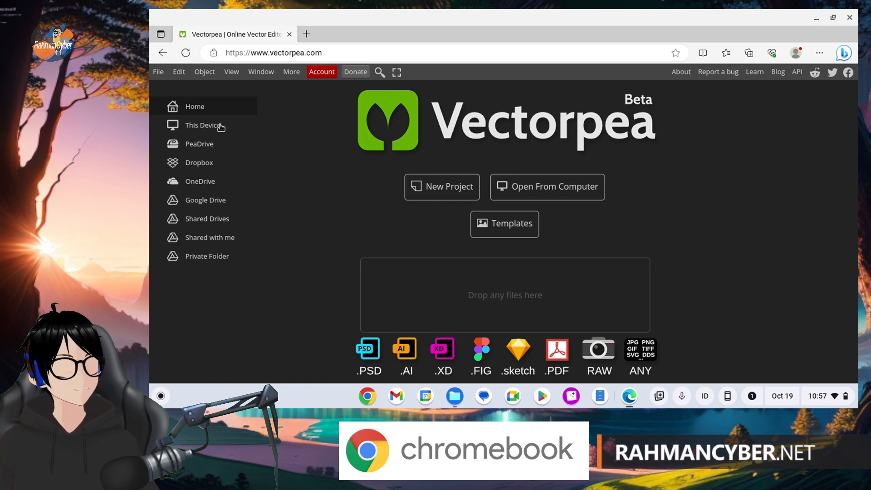
Try a blue interface theme, and set the theme to Black
{"action": "left_click", "coordinate": [296, 72]}
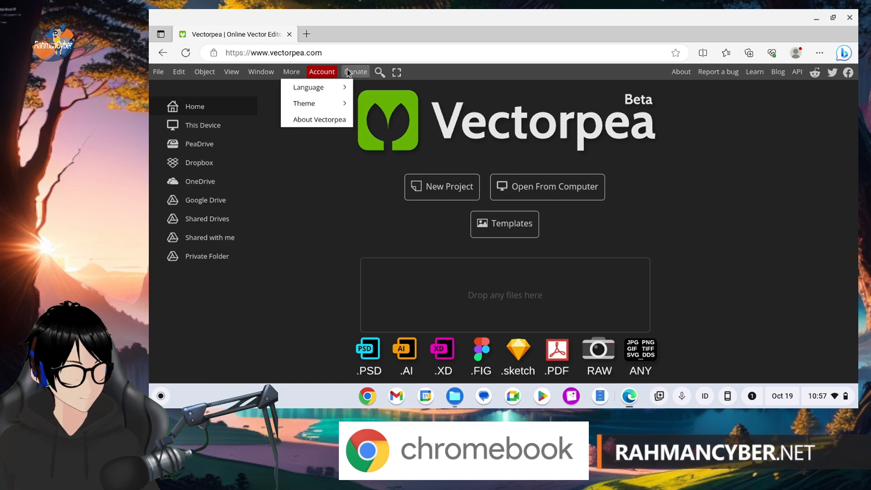
{"action": "mouse_move", "coordinate": [316, 104]}
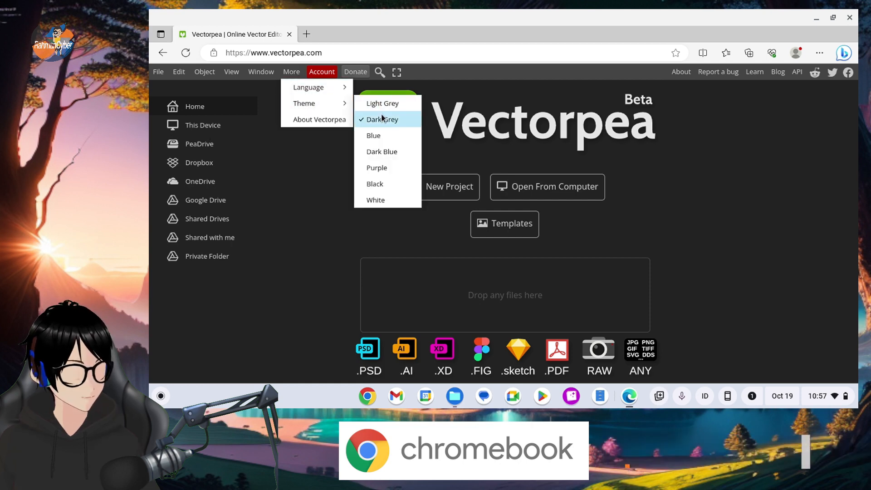
{"action": "left_click", "coordinate": [382, 143]}
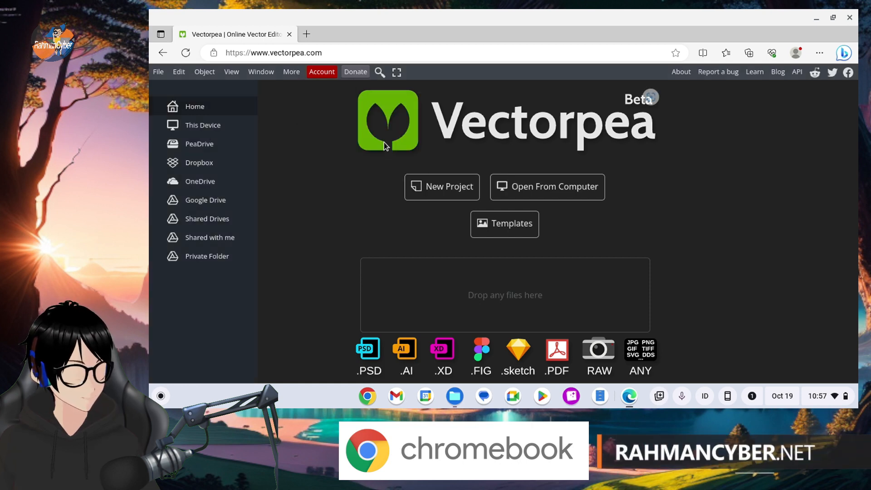
{"action": "left_click", "coordinate": [291, 72]}
{"action": "mouse_move", "coordinate": [313, 104]}
{"action": "left_click", "coordinate": [378, 183]}
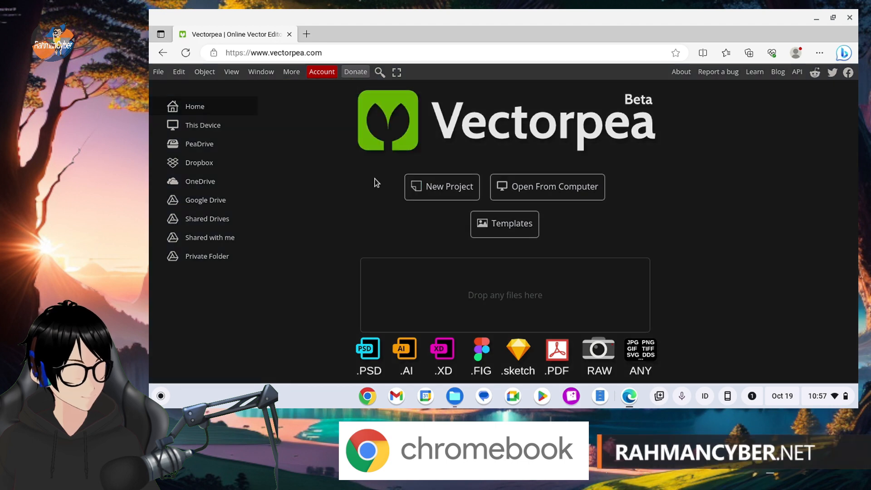
Find the SuperBloom by Lunal Graphics plugin in the plugin library and install it
{"action": "left_click", "coordinate": [257, 73]}
{"action": "mouse_move", "coordinate": [267, 90]}
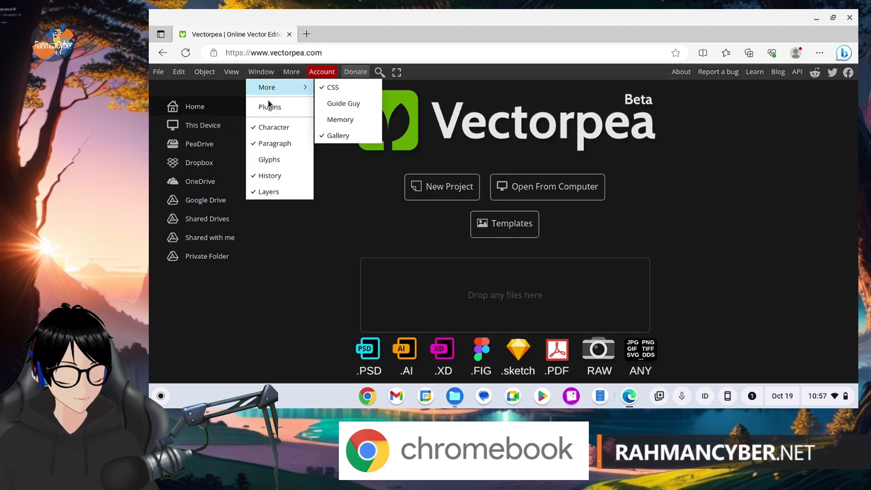
{"action": "left_click", "coordinate": [270, 106]}
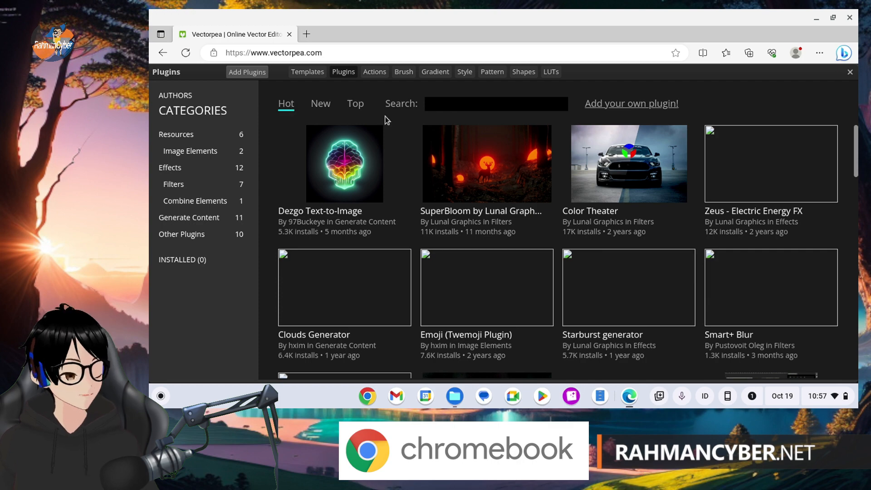
{"action": "left_click", "coordinate": [487, 164]}
{"action": "scroll", "coordinate": [649, 202], "scroll_direction": "down", "scroll_amount": 2}
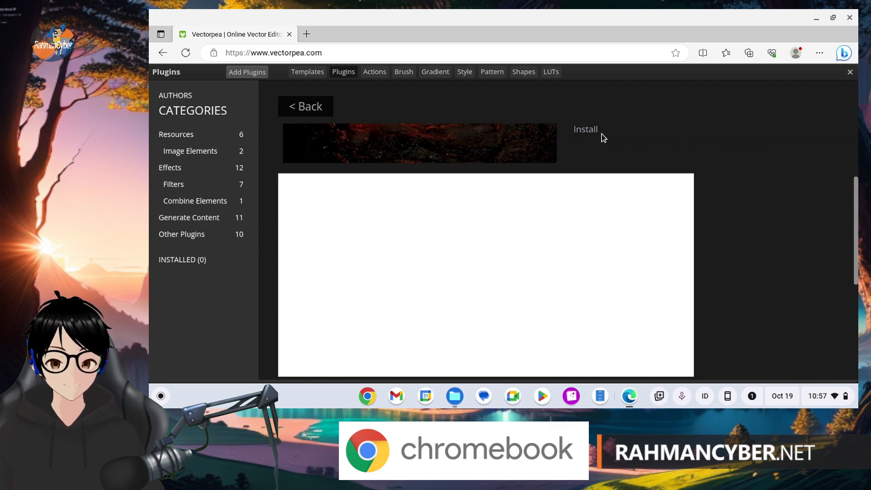
{"action": "scroll", "coordinate": [601, 141], "scroll_direction": "up", "scroll_amount": 3}
{"action": "left_click", "coordinate": [585, 254]}
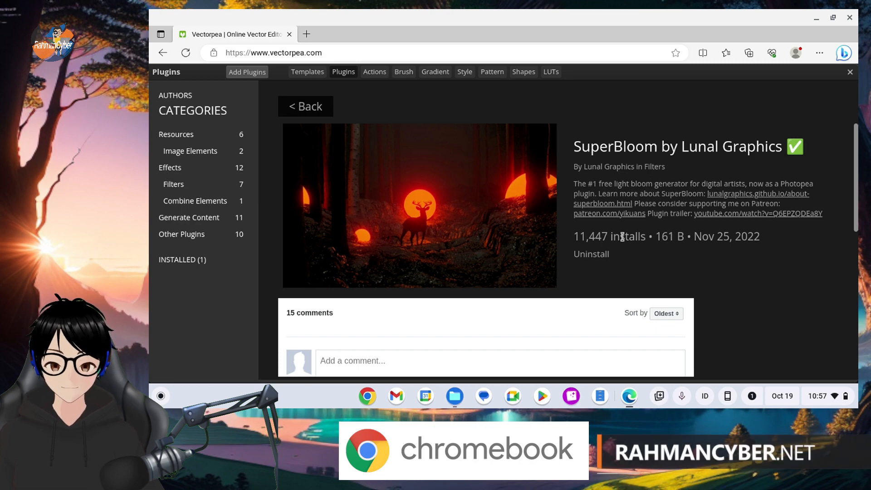
{"action": "key", "text": "super"}
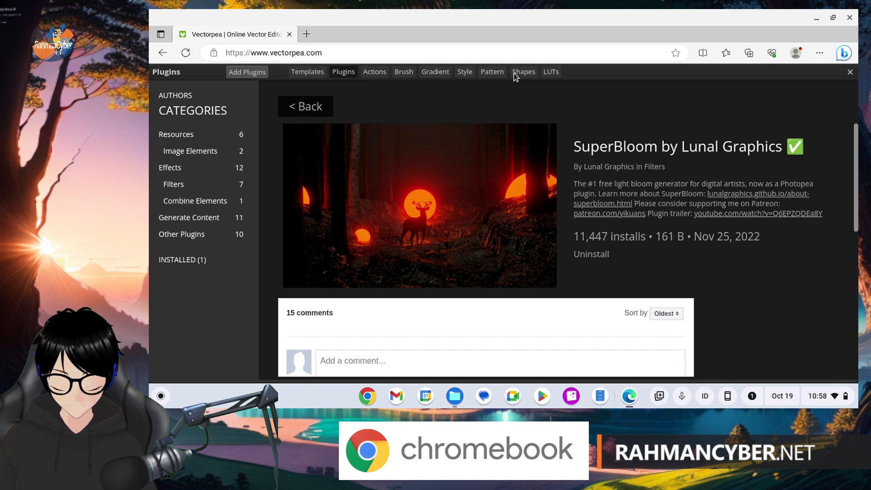
Browse the Style, Gradient, Brush, Actions, Templates and Plugins collections of the resource library
{"action": "left_click", "coordinate": [463, 75]}
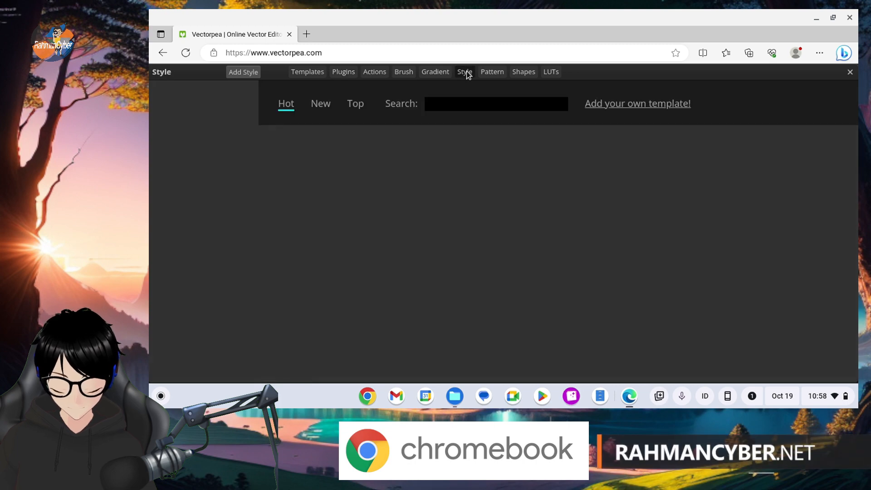
{"action": "left_click", "coordinate": [436, 73]}
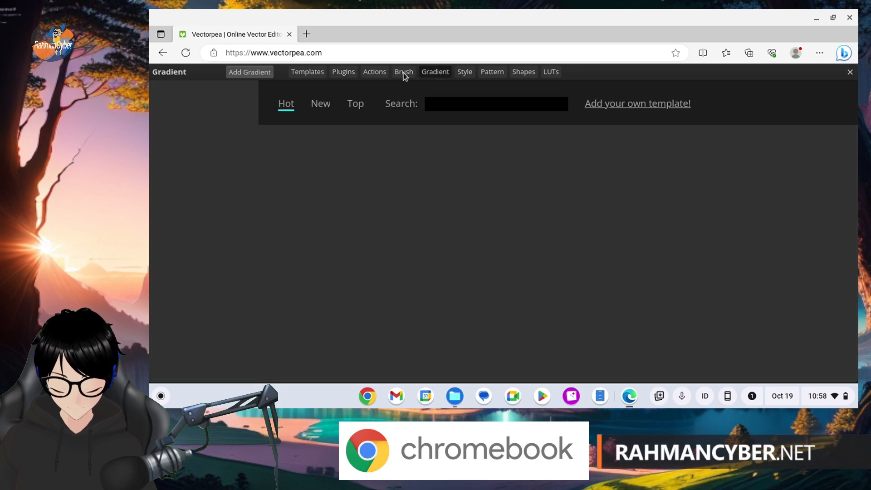
{"action": "left_click", "coordinate": [404, 73]}
{"action": "left_click", "coordinate": [383, 74]}
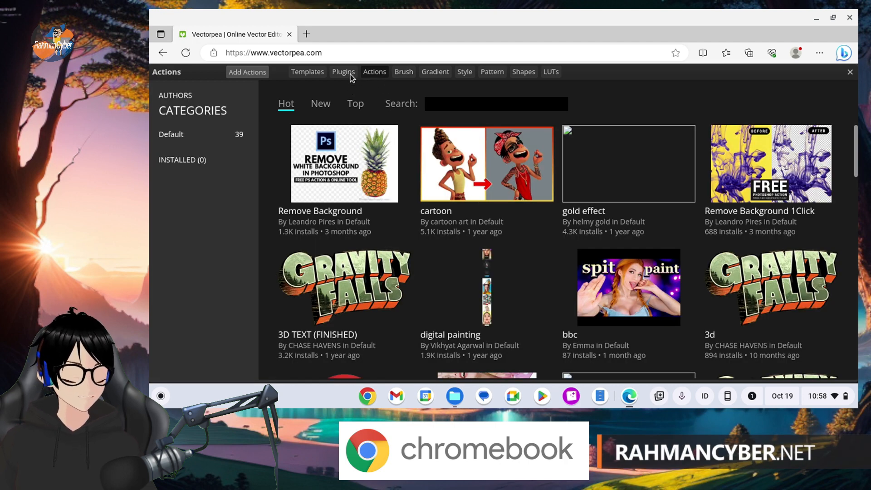
{"action": "left_click", "coordinate": [312, 73]}
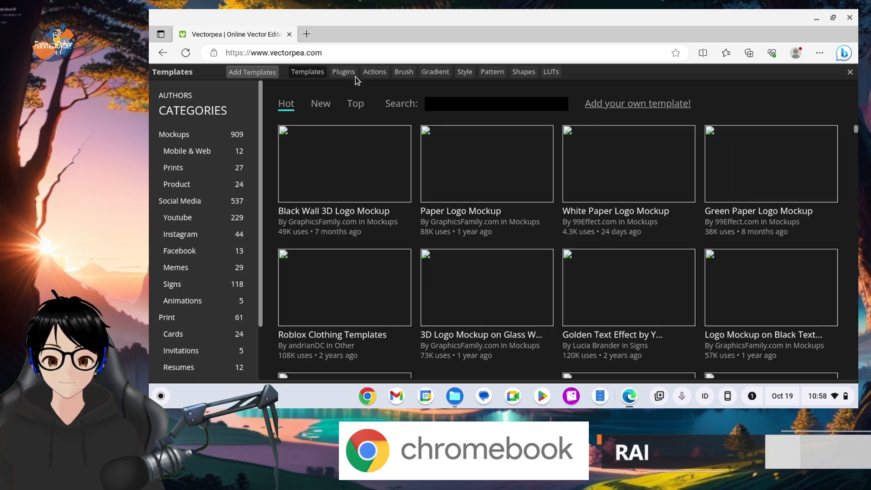
{"action": "left_click", "coordinate": [344, 73]}
{"action": "left_click", "coordinate": [382, 74]}
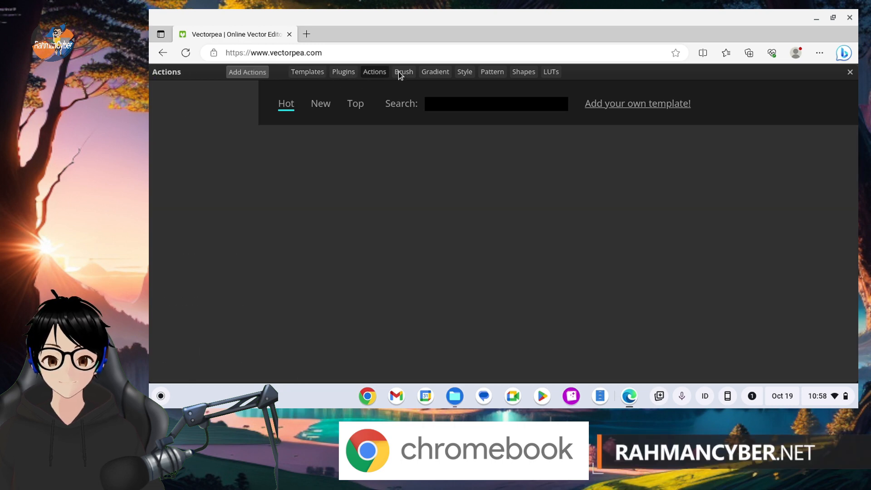
{"action": "left_click", "coordinate": [428, 74]}
{"action": "left_click", "coordinate": [468, 73]}
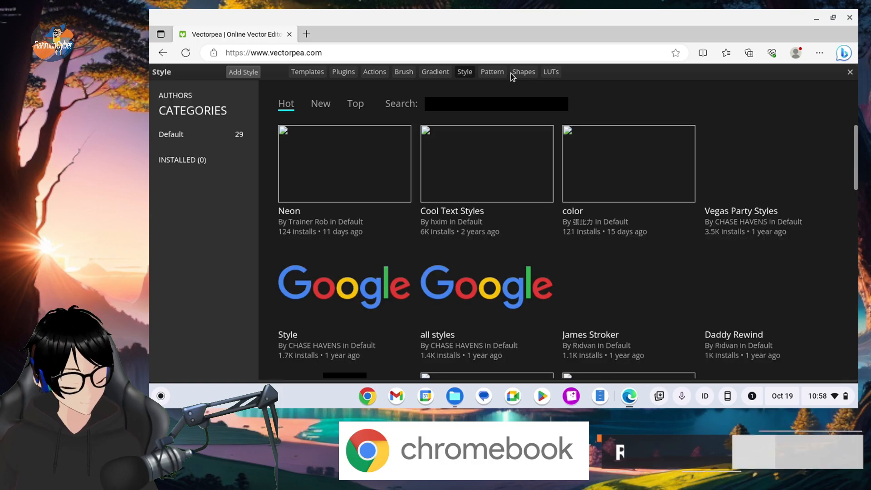